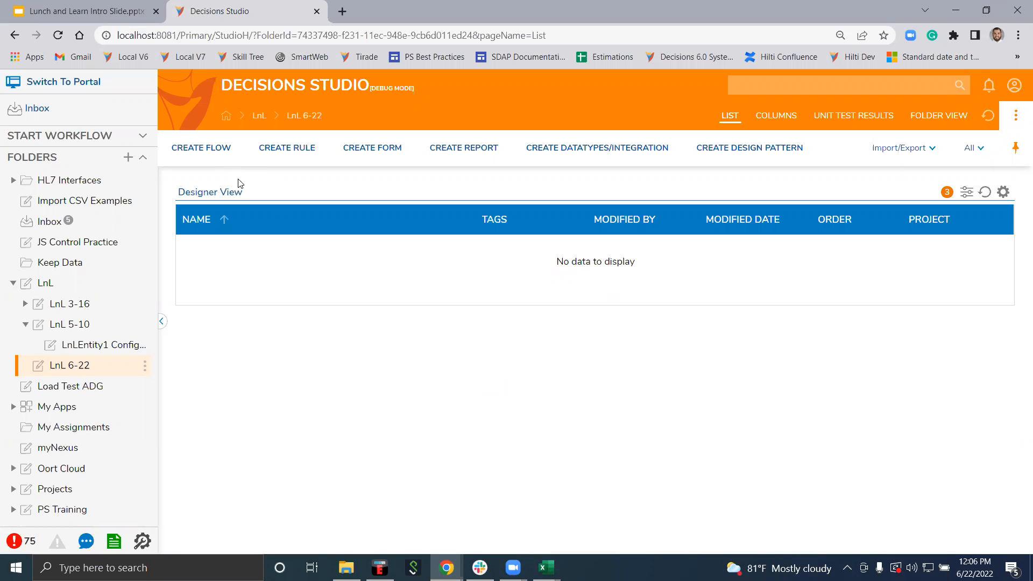
Create a new report named "Account Report In List" in the LnL 6-22 folder
left_click(491, 155)
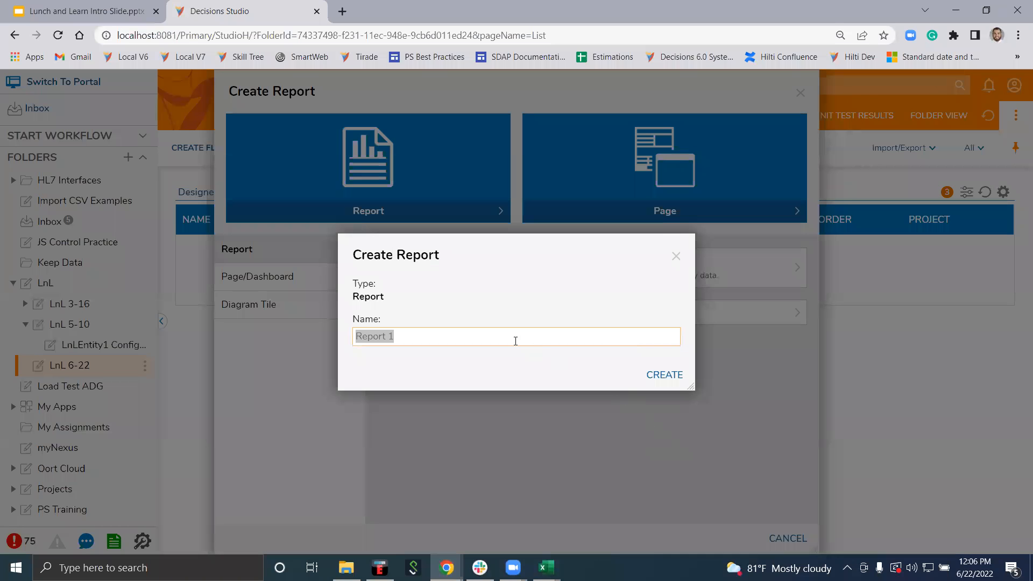
triple_click(513, 341)
type("Account Report In List")
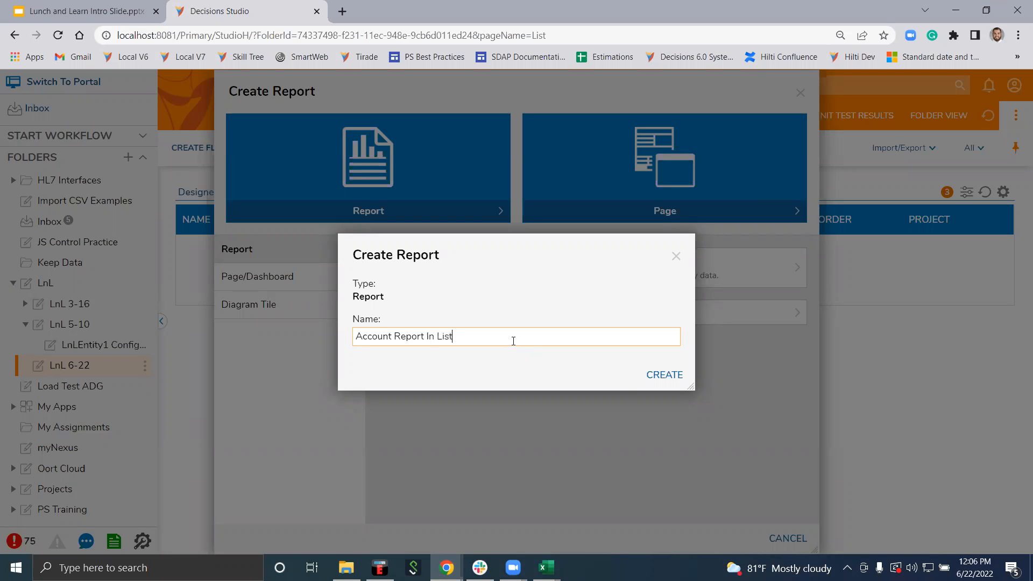
left_click(675, 382)
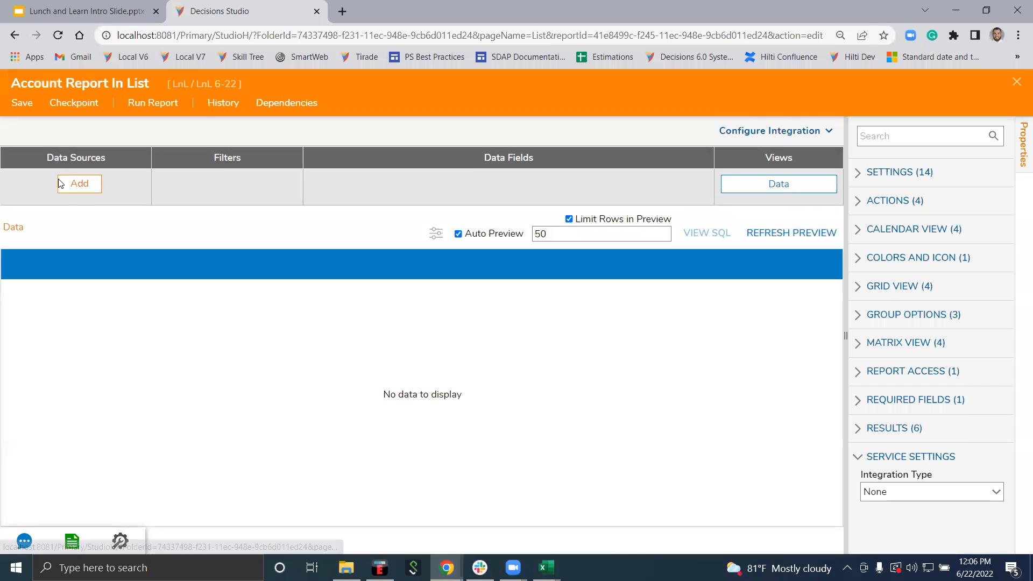
Add Account as the report's data source
left_click(96, 186)
type("Account")
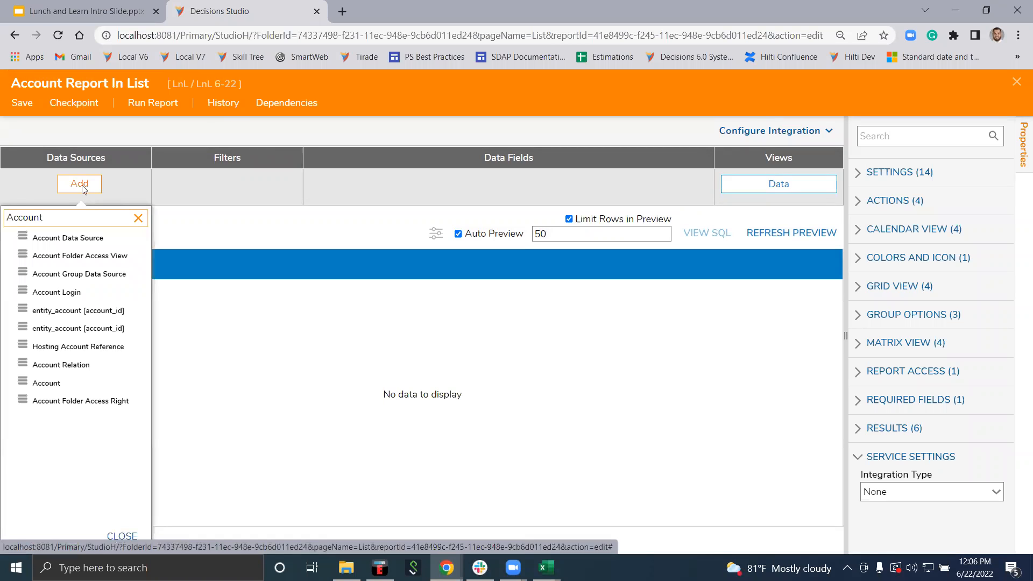
left_click(51, 381)
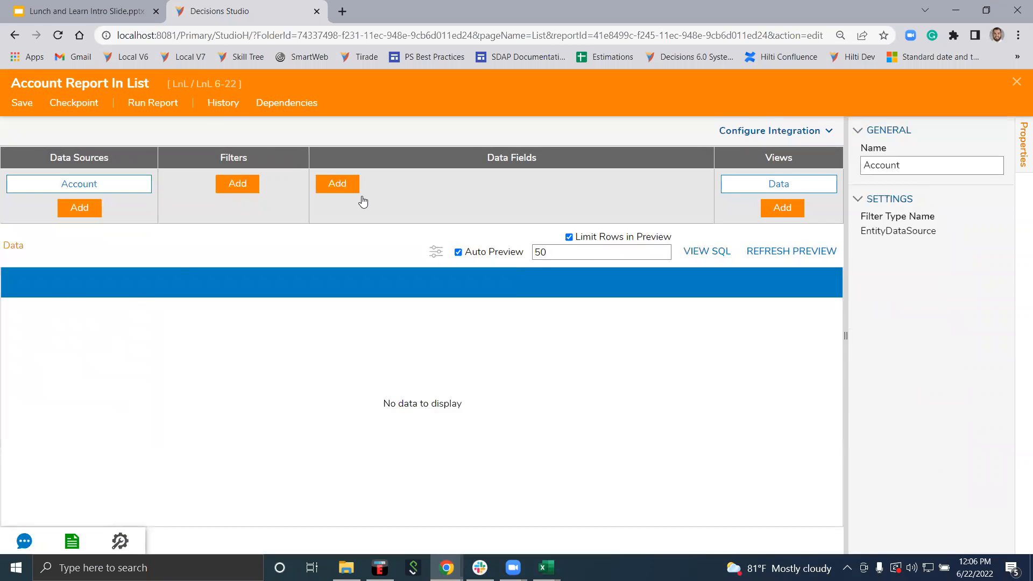
Add the Email Address data field to the report
left_click(344, 188)
type("Email")
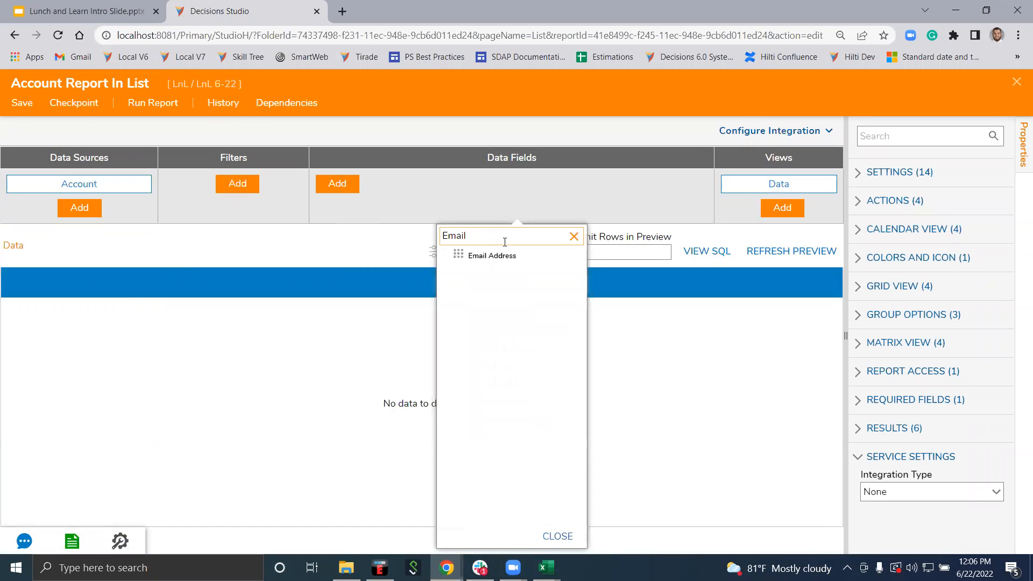
left_click(509, 256)
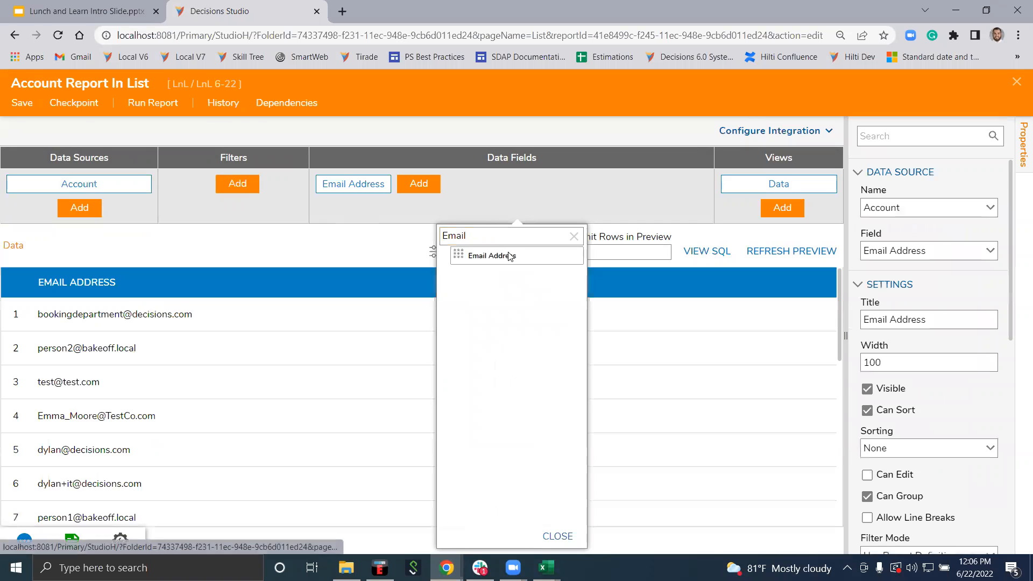
Find the First Name column and add it as a data field to the report
left_click(412, 186)
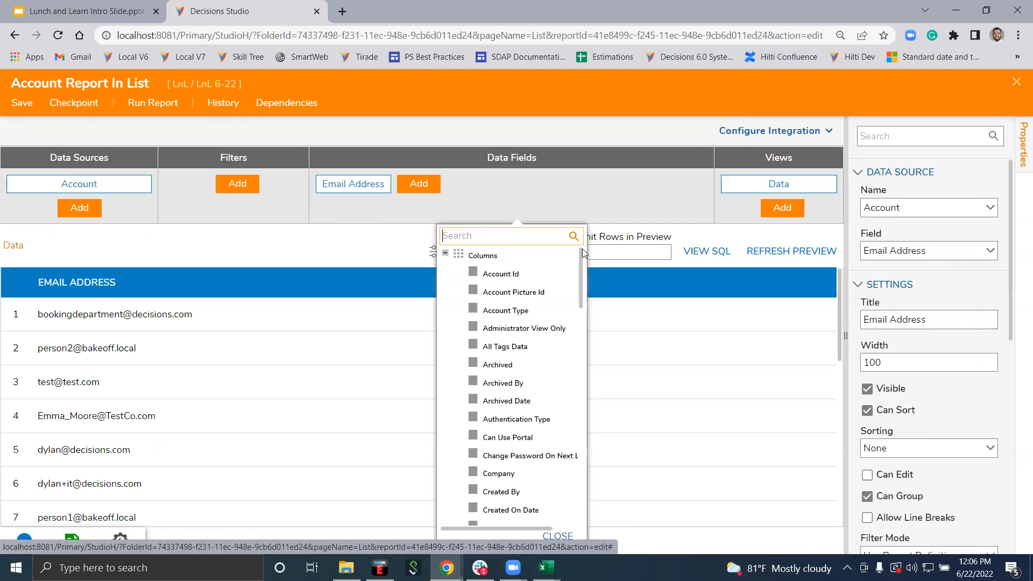
type("First Name")
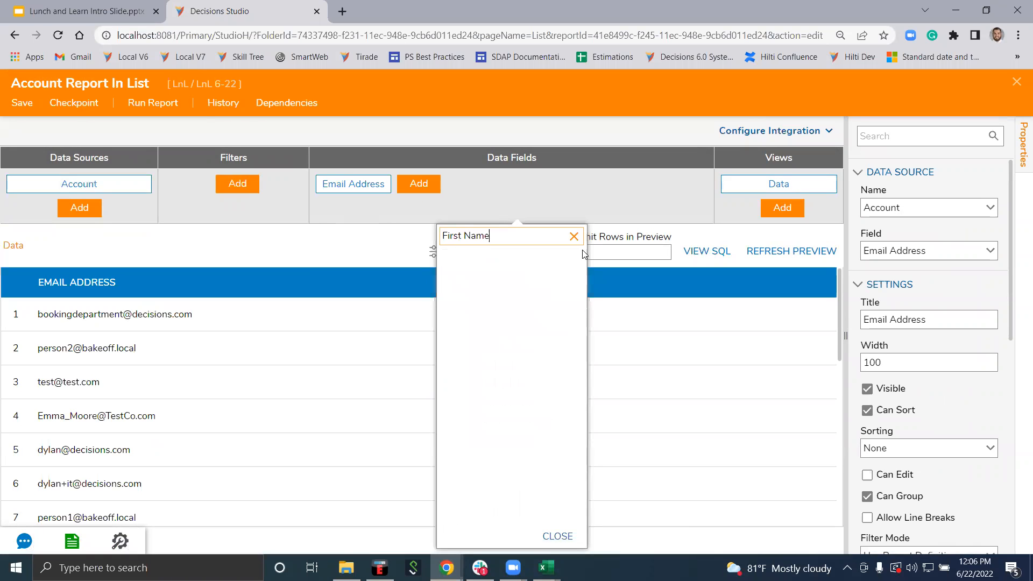
left_click(460, 237)
key("BackSpace")
double_click(514, 235)
type("Fo")
key("BackSpace")
type("is")
type("st")
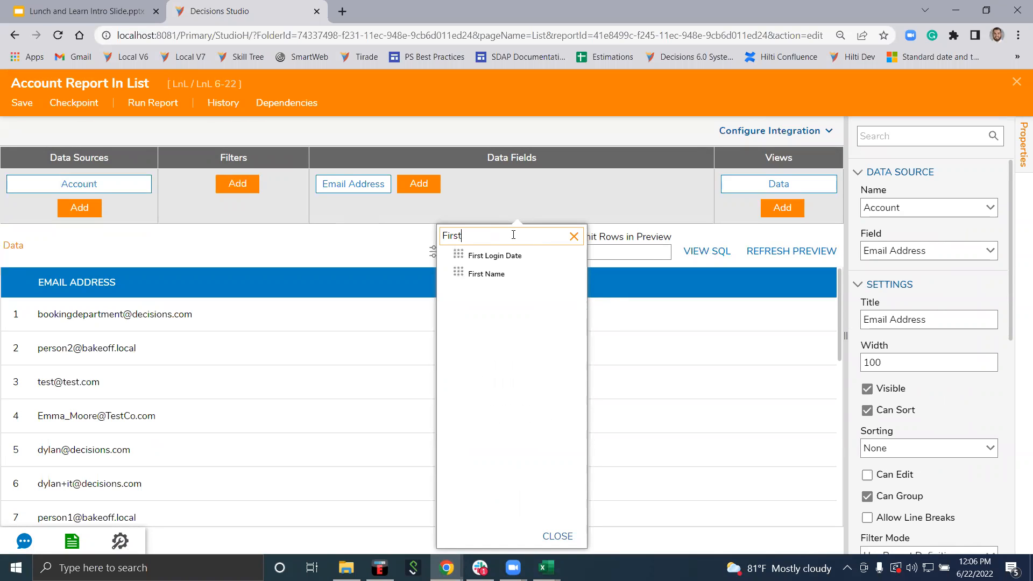
left_click(487, 274)
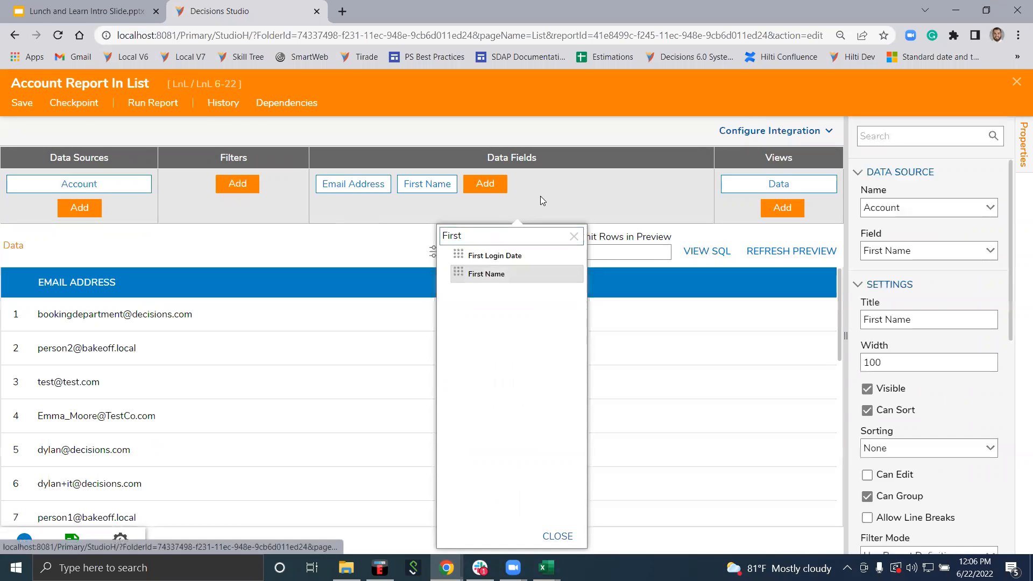
Find the Created On Date column and add it as a data field to the report
left_click(485, 186)
type("Creat")
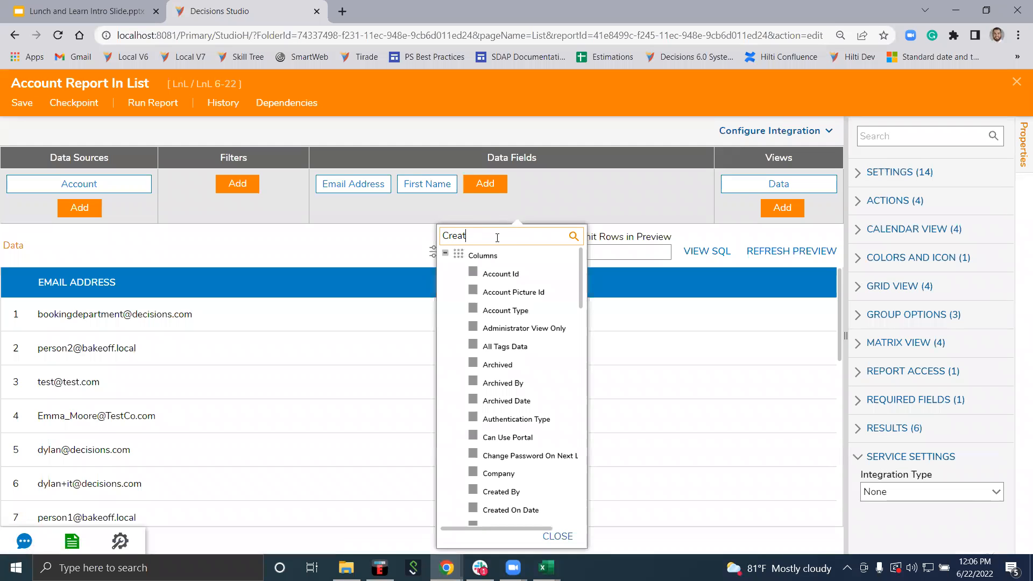
type("ed")
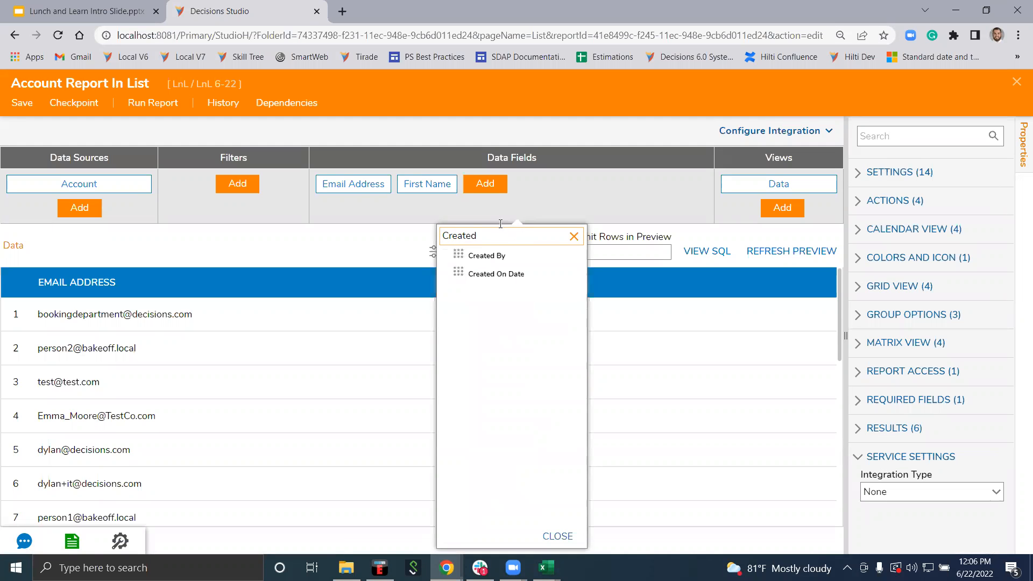
left_click(496, 274)
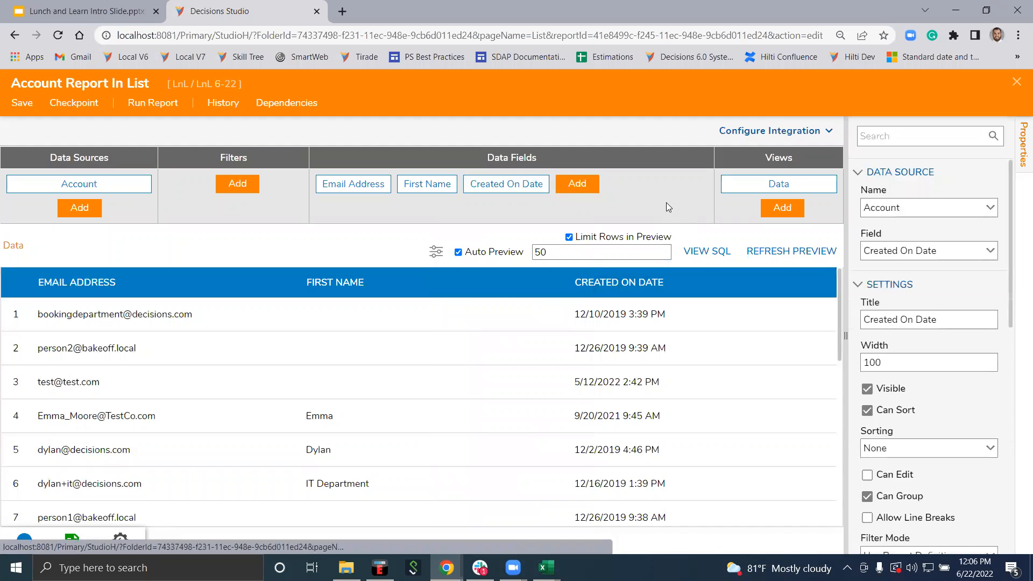
left_click(666, 203)
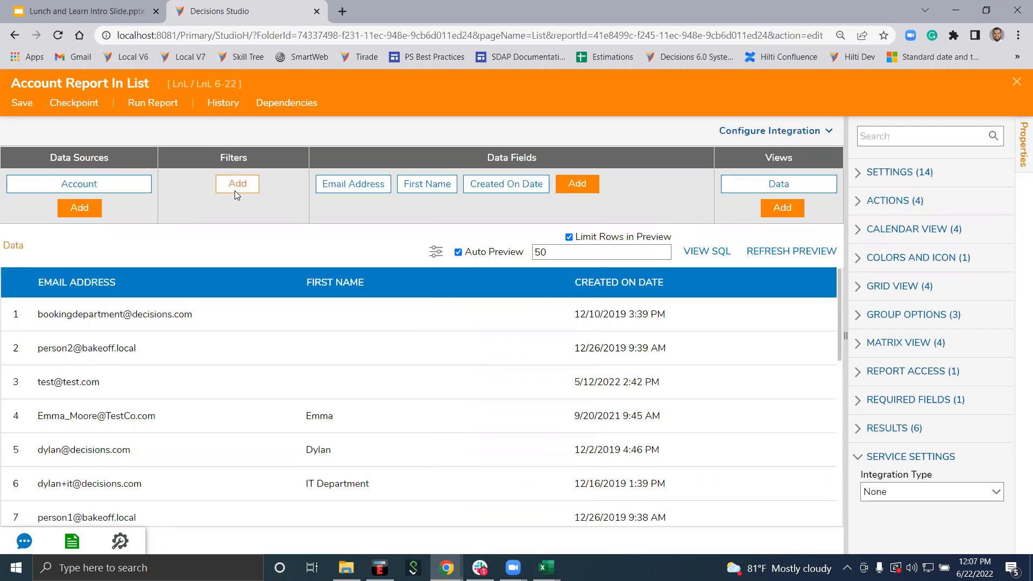
Add the "First Name Is In List" filter to the report
scroll(361, 427, "down", 1)
scroll(382, 433, "up", 1)
scroll(396, 436, "down", 6)
scroll(377, 431, "down", 2)
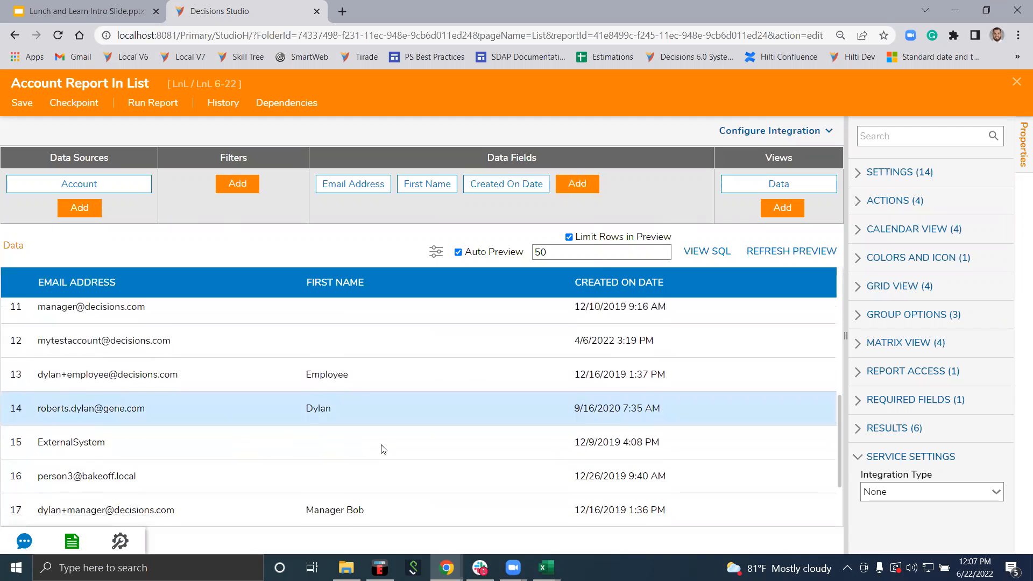
scroll(424, 447, "up", 8)
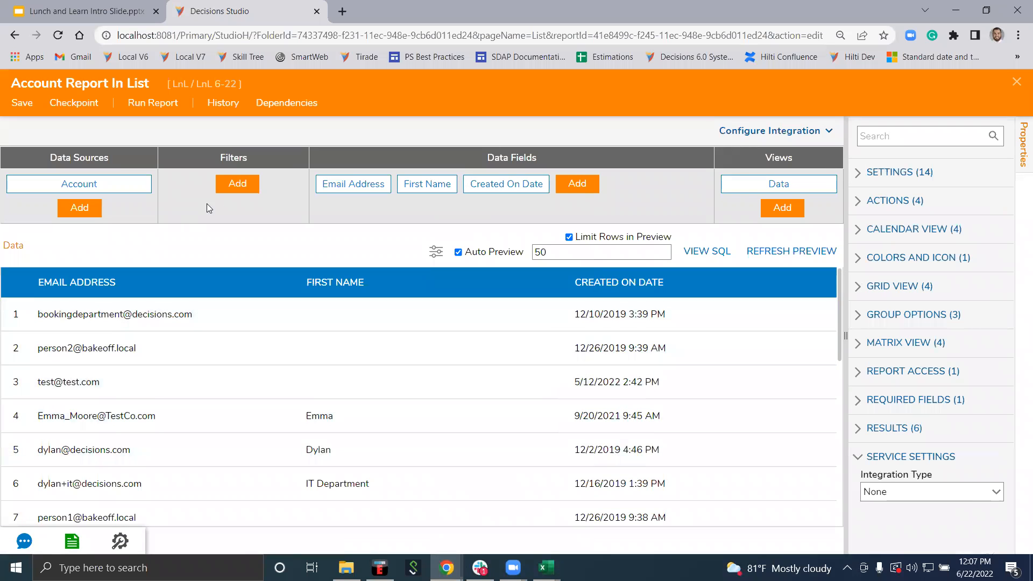
left_click(237, 184)
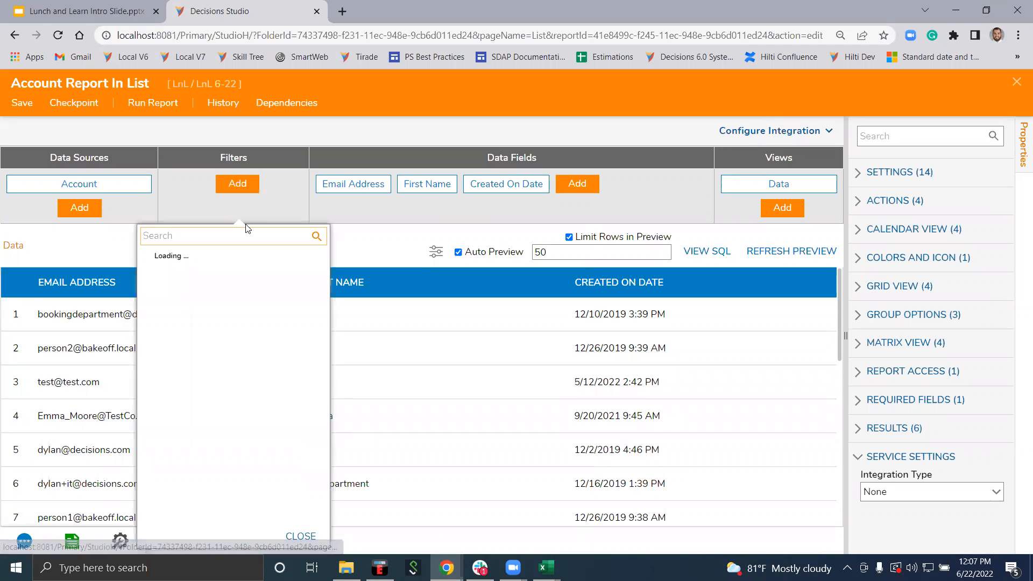
type("FirstName")
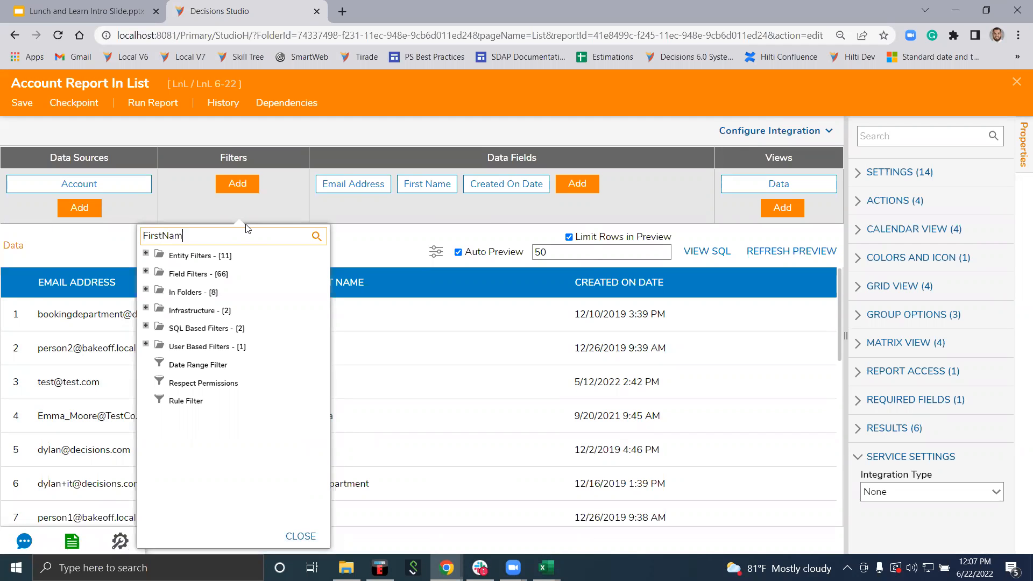
key("BackSpace")
key("BackSpace")
key("BackSpace")
key("BackSpace")
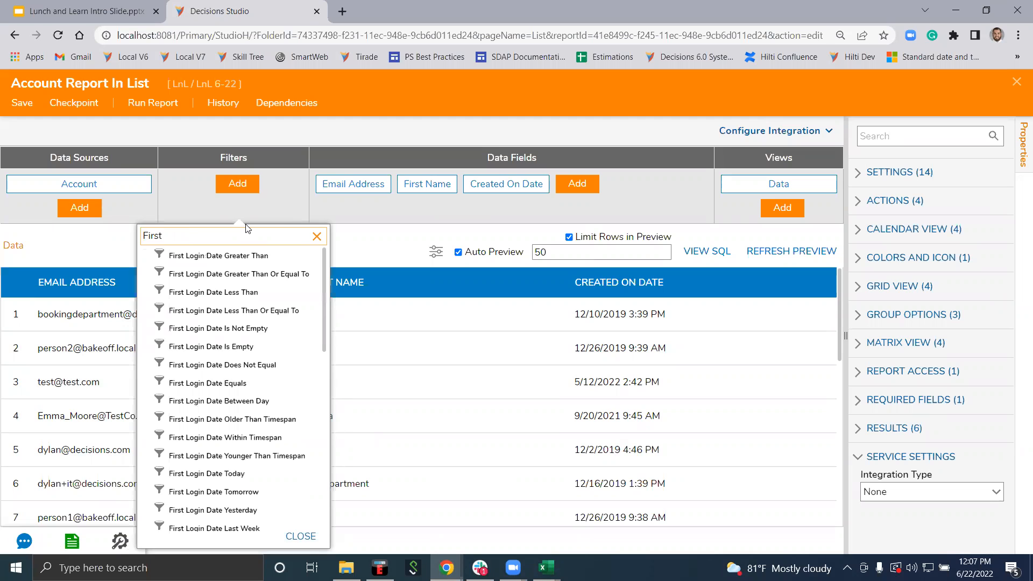
scroll(293, 371, "down", 2)
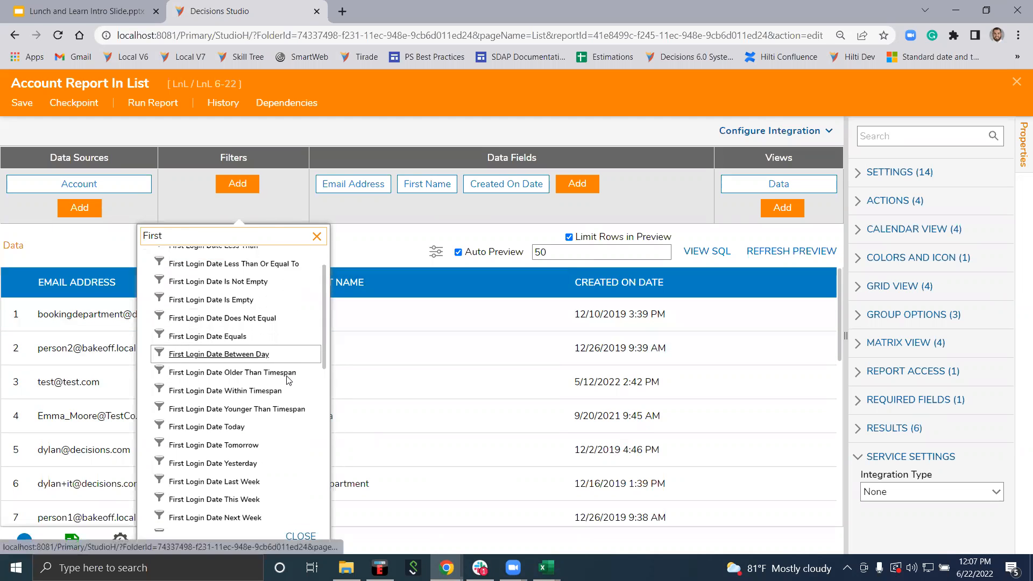
type("Name")
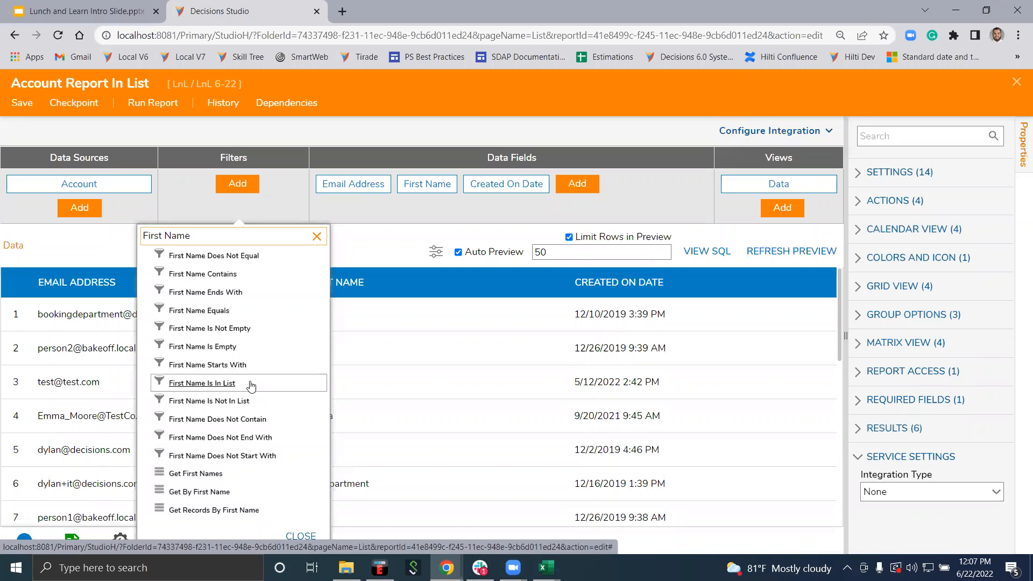
left_click(251, 385)
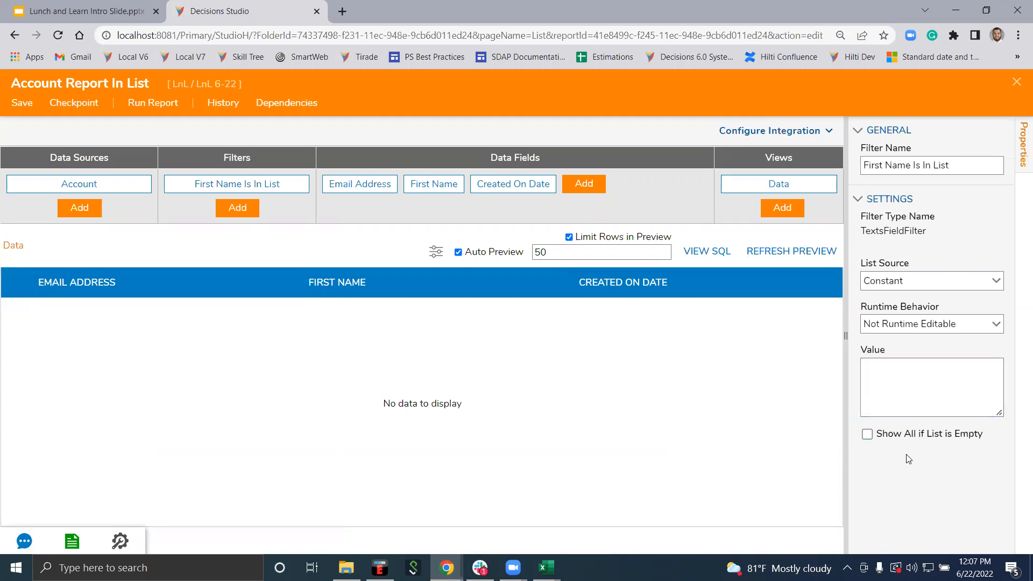
Enable Show All if List is Empty for the First Name filter and set its runtime behavior to Runtime Editable
left_click(867, 435)
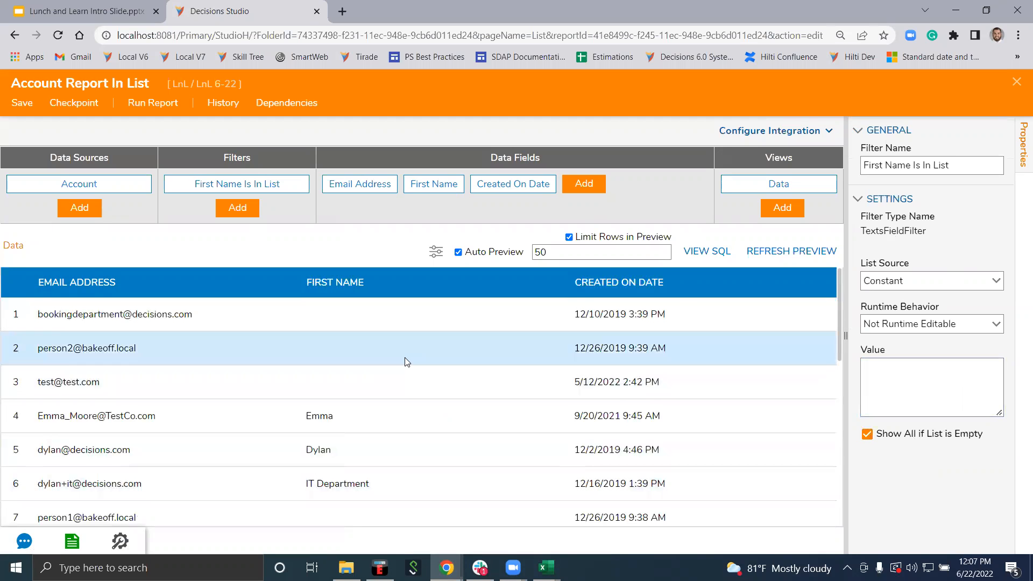
scroll(419, 369, "down", 8)
scroll(420, 366, "up", 8)
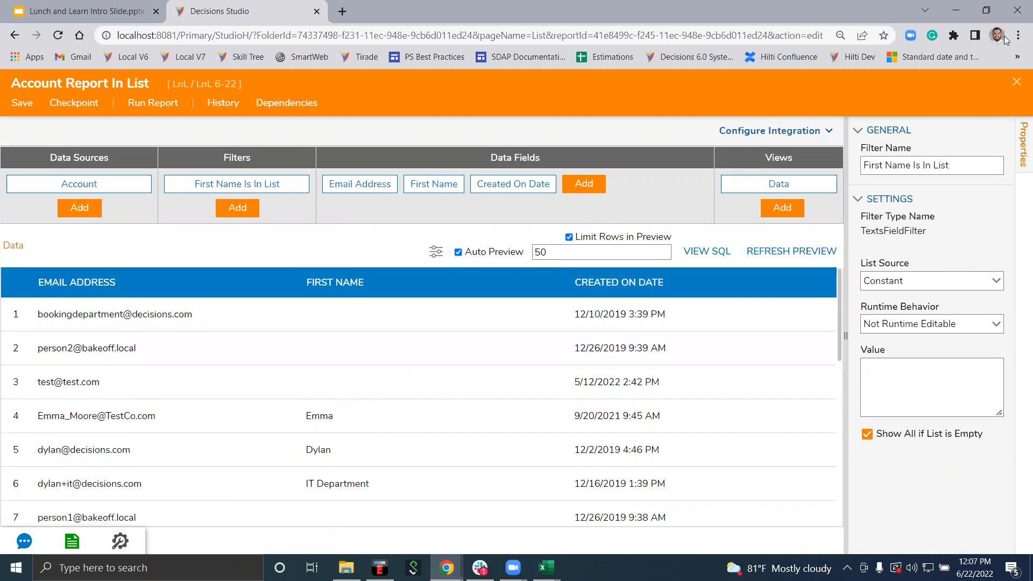
left_click(883, 375)
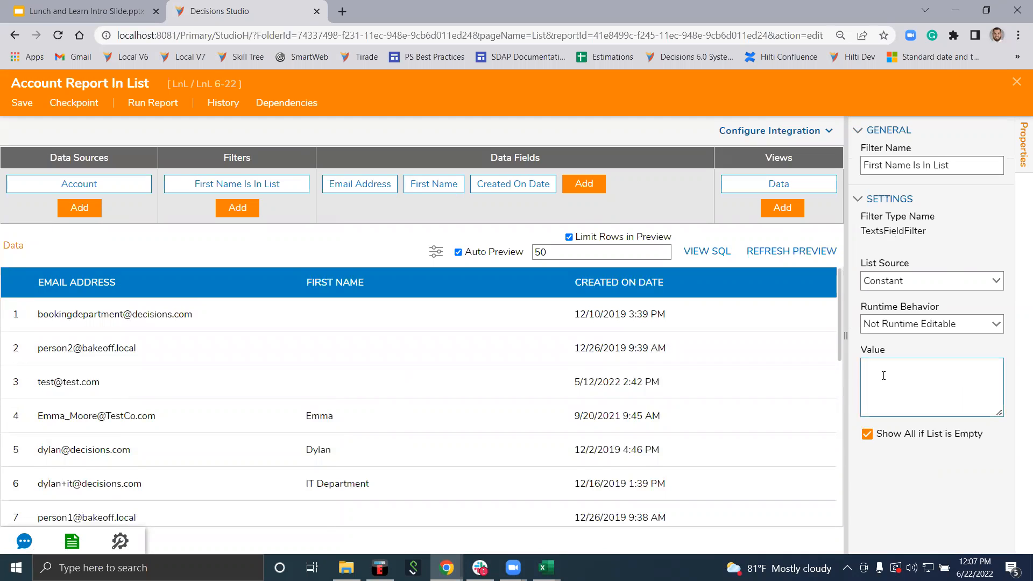
left_click(996, 324)
left_click(964, 364)
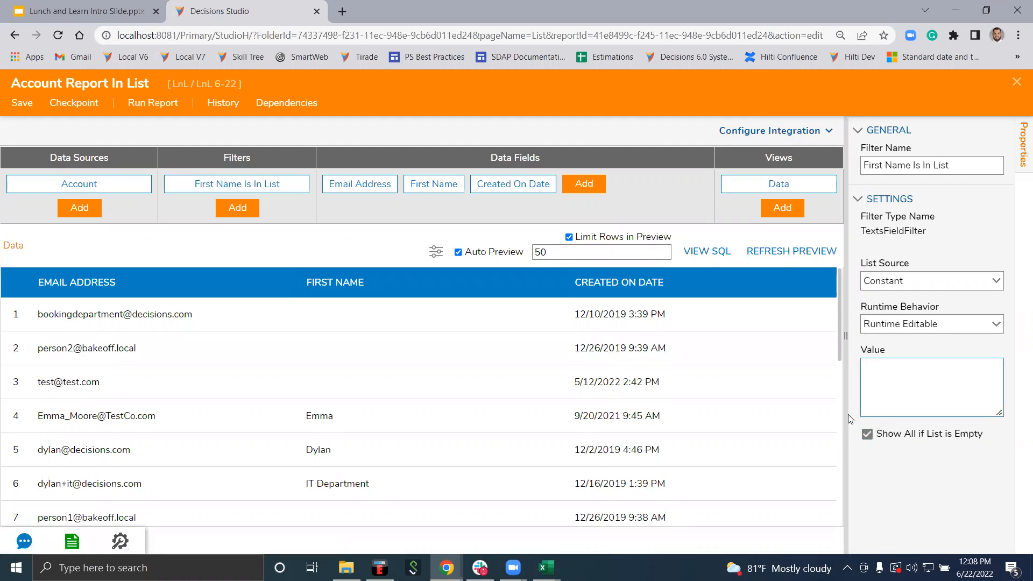
scroll(349, 409, "down", 1)
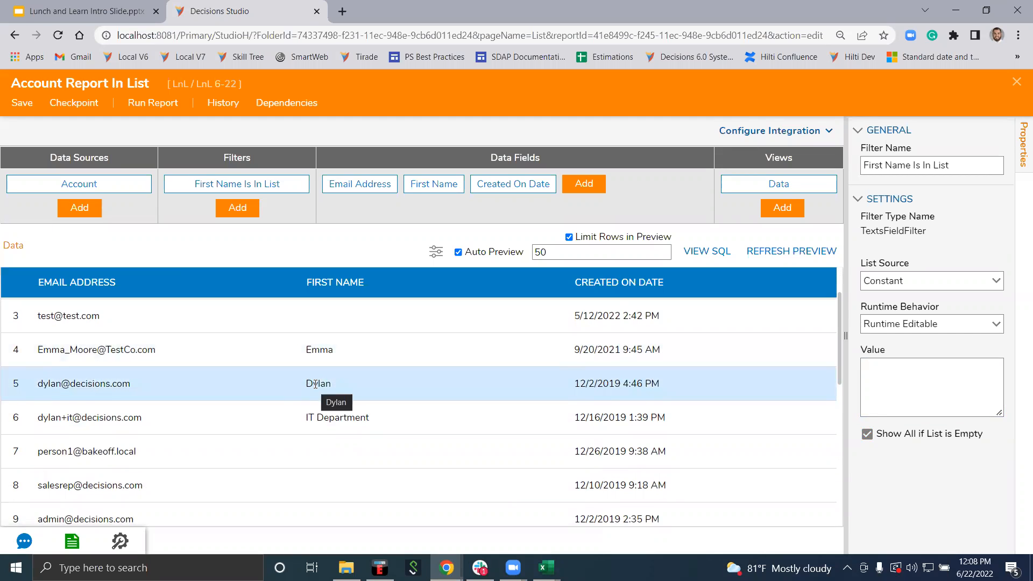
scroll(797, 358, "up", 2)
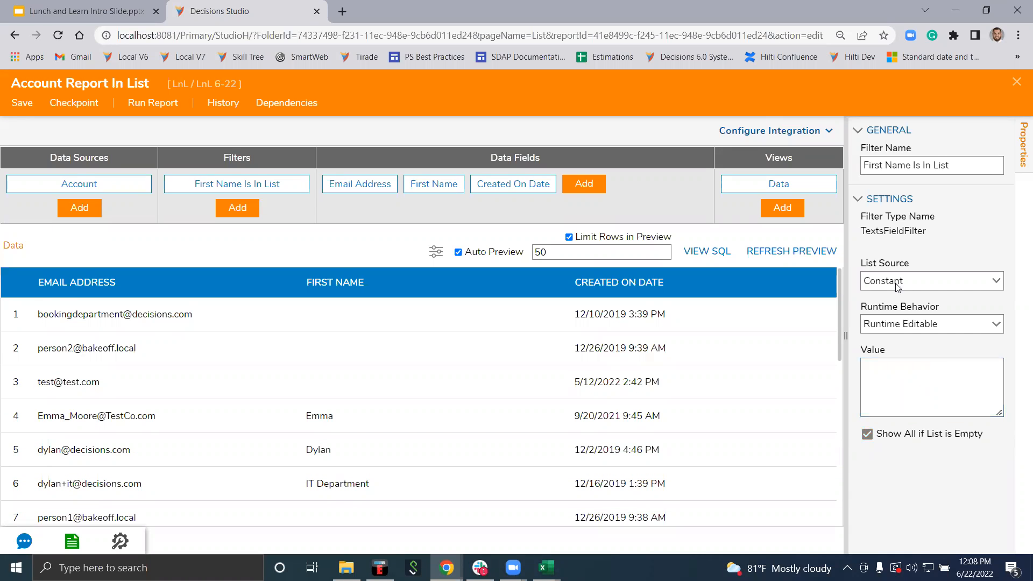
Save the report without notes and duplicate its browser tab, without breaking the object lock in the duplicate
left_click(18, 104)
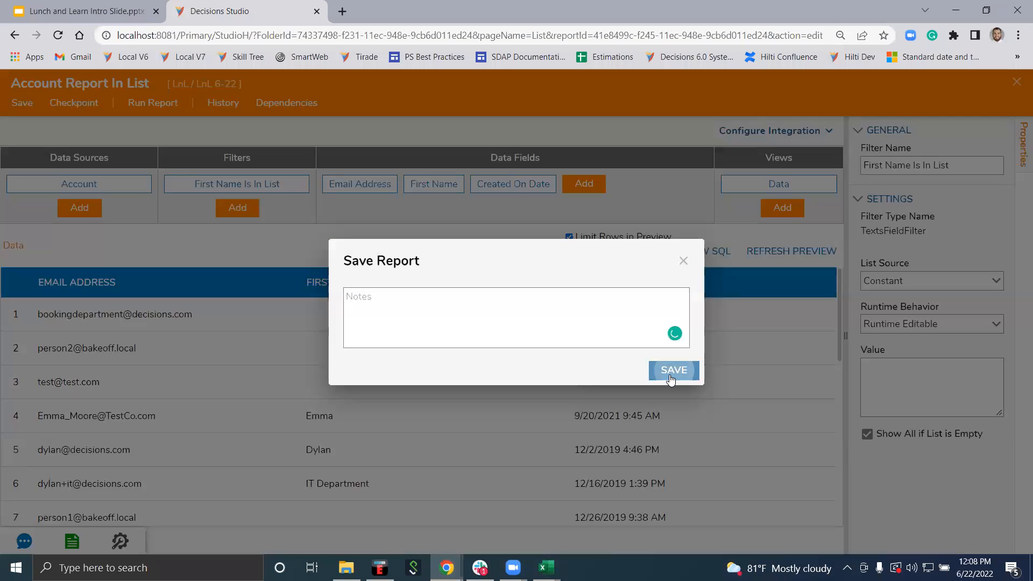
left_click(670, 376)
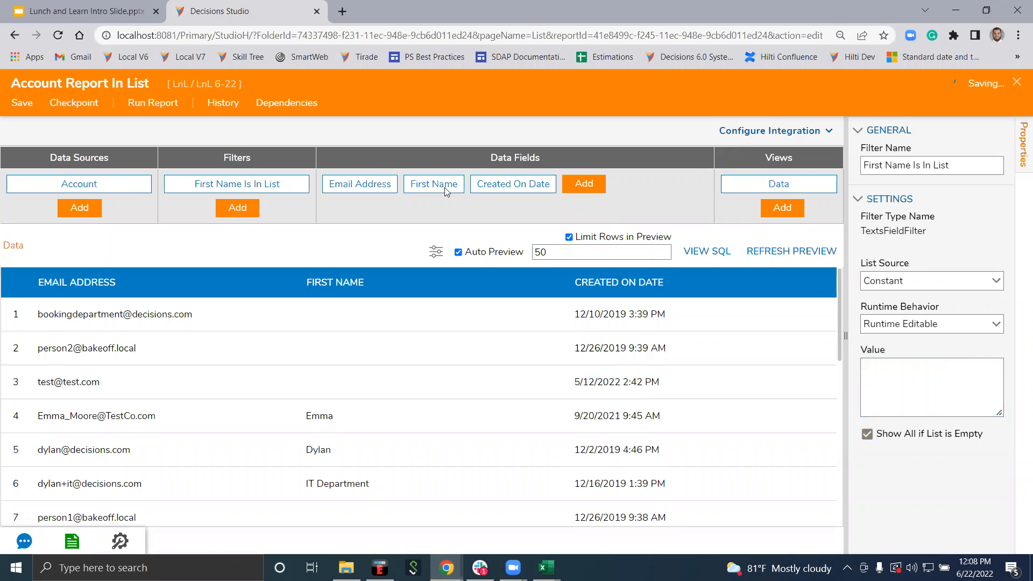
right_click(220, 6)
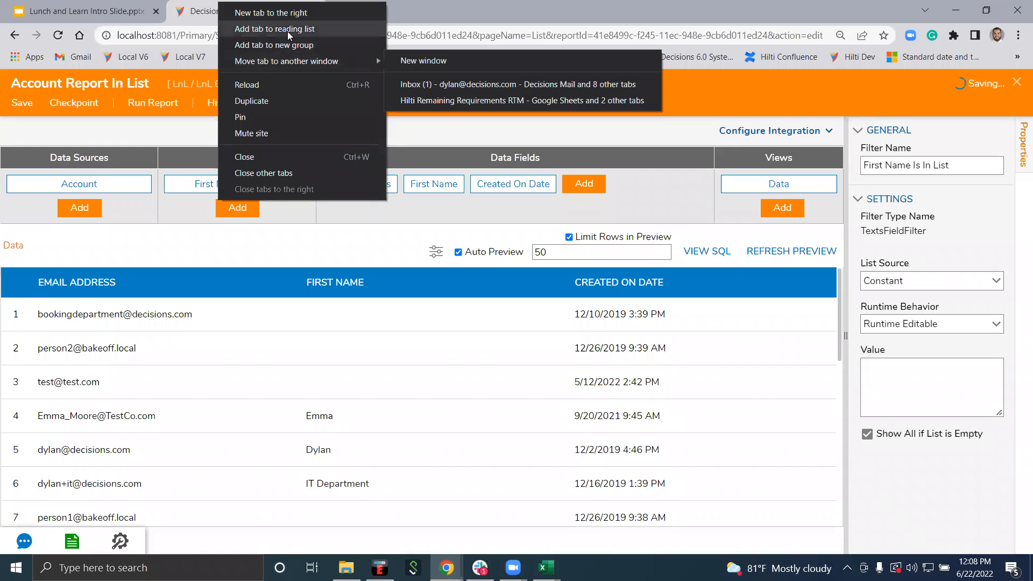
left_click(264, 100)
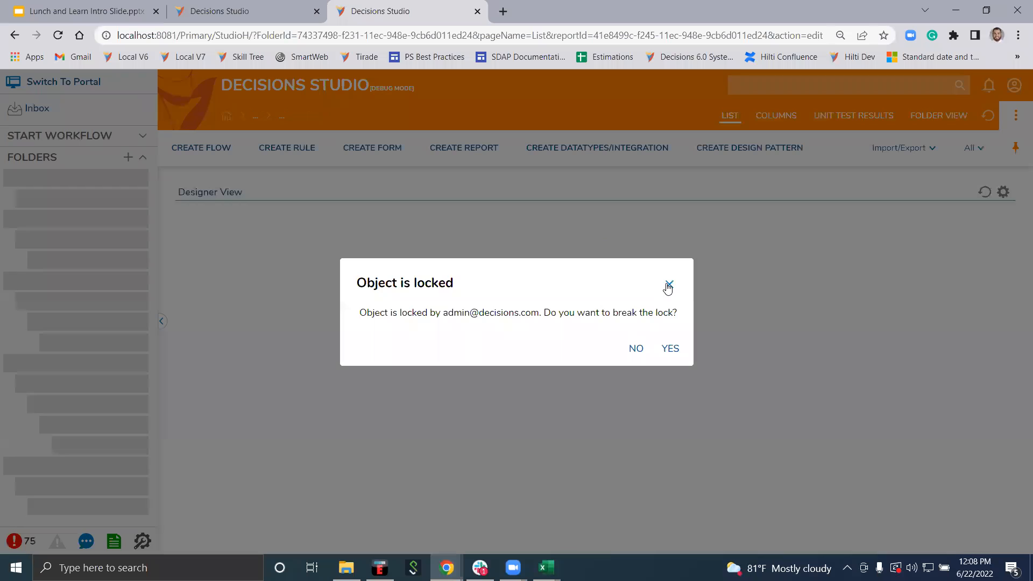
left_click(669, 284)
Create a new default Flow named "Run Account Report" in the LnL 6-22 folder
left_click(230, 160)
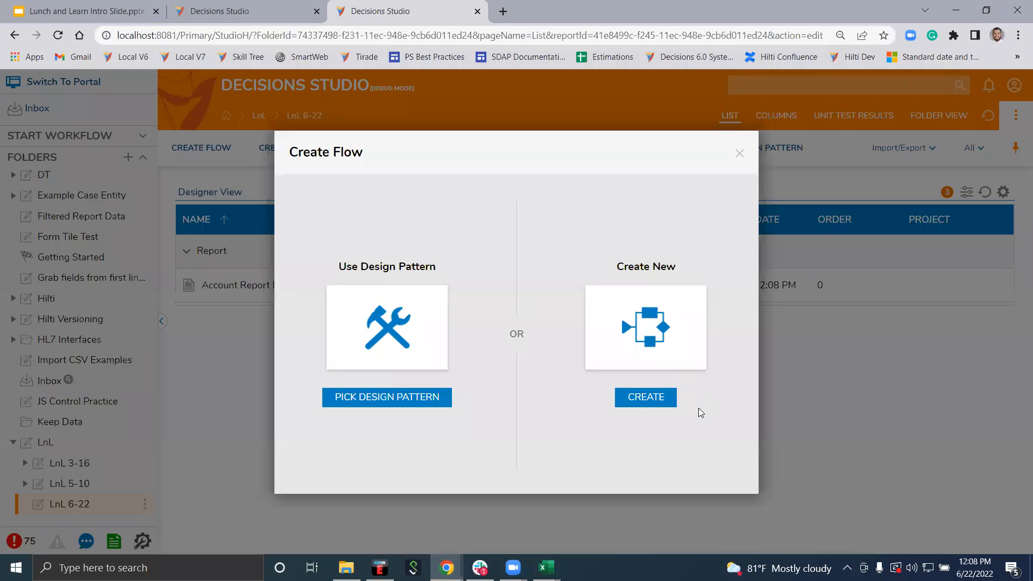
left_click(633, 398)
left_click(491, 294)
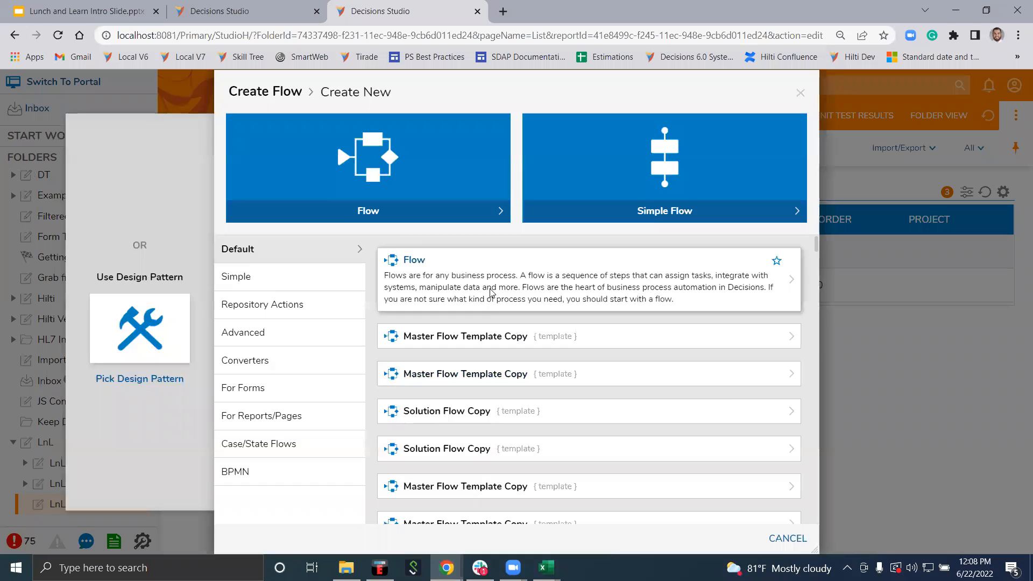
type("Run Account Report")
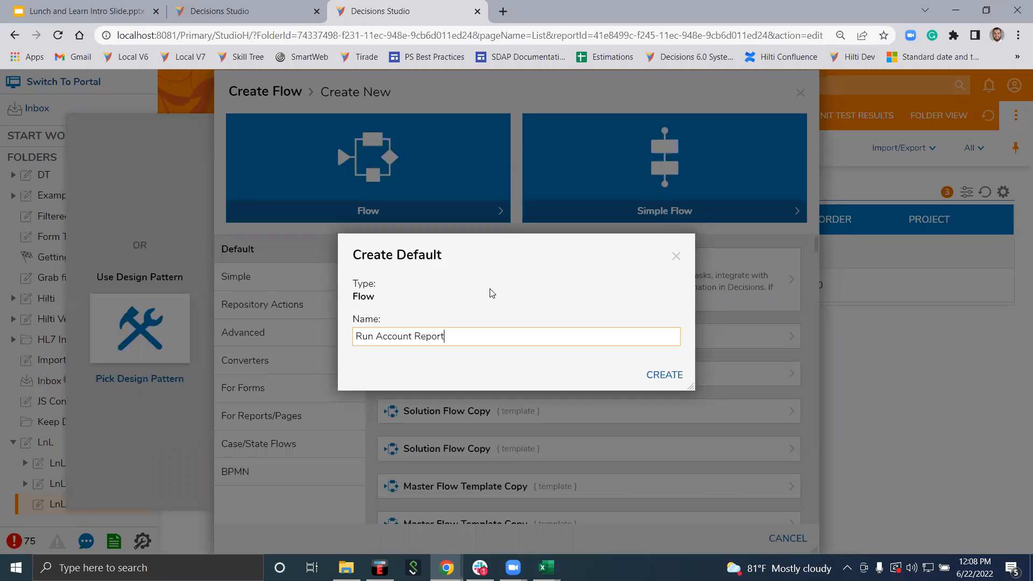
key("Return")
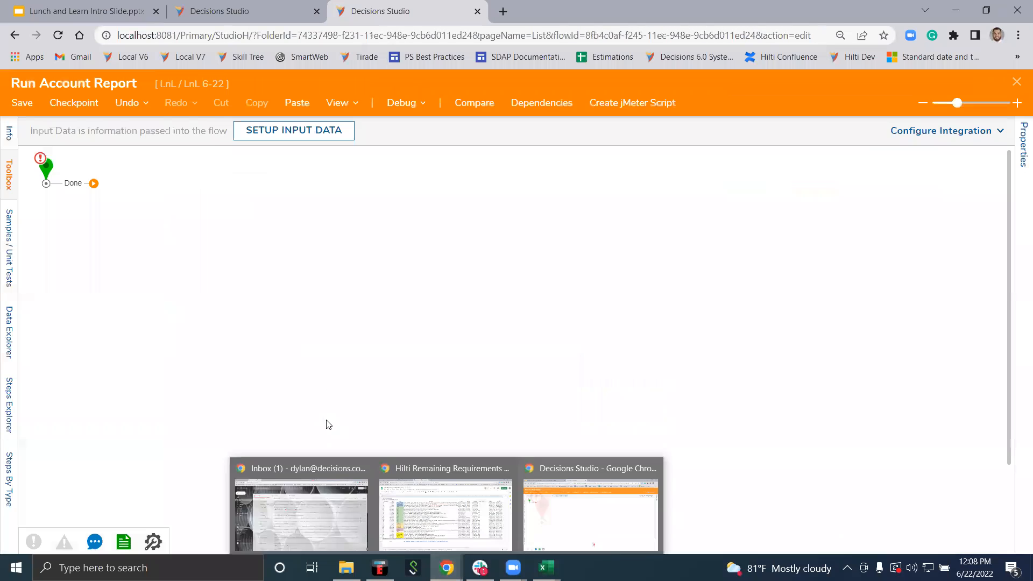
Add a Run Report step to the flow and connect it between the start and end steps
left_click(89, 135)
type("Run Report")
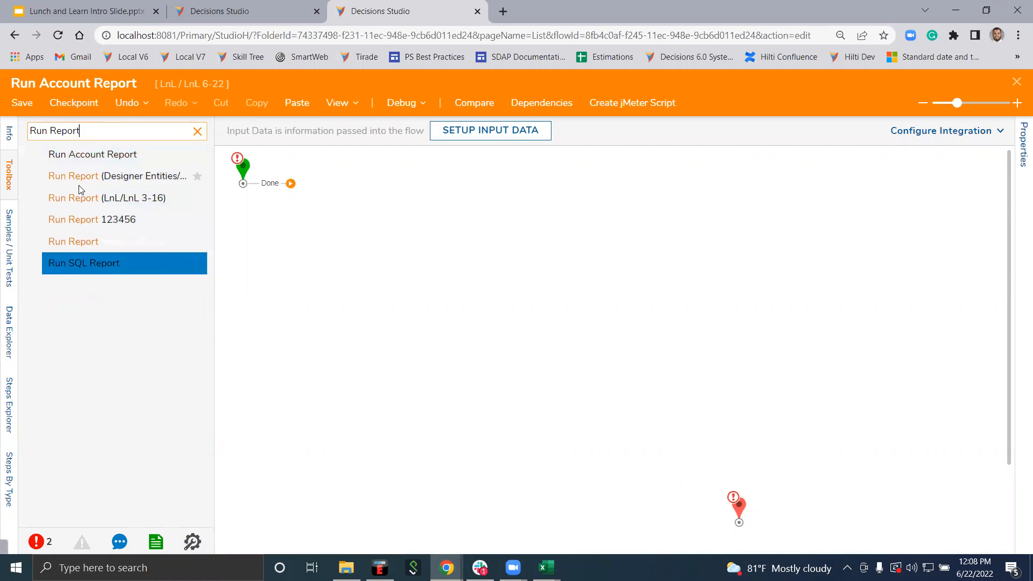
left_click(103, 154)
left_click(109, 208)
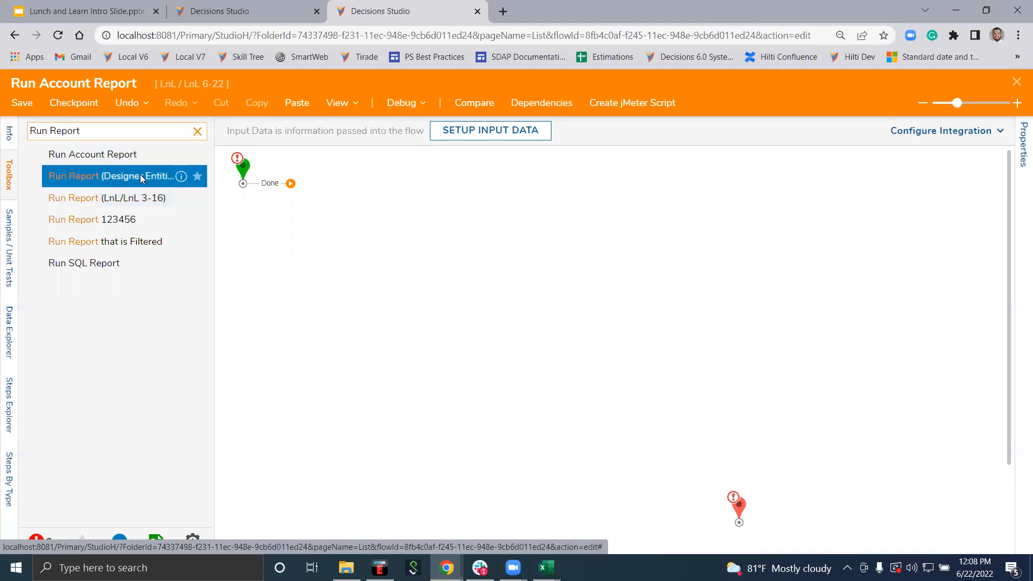
left_click_drag(143, 176, 369, 190)
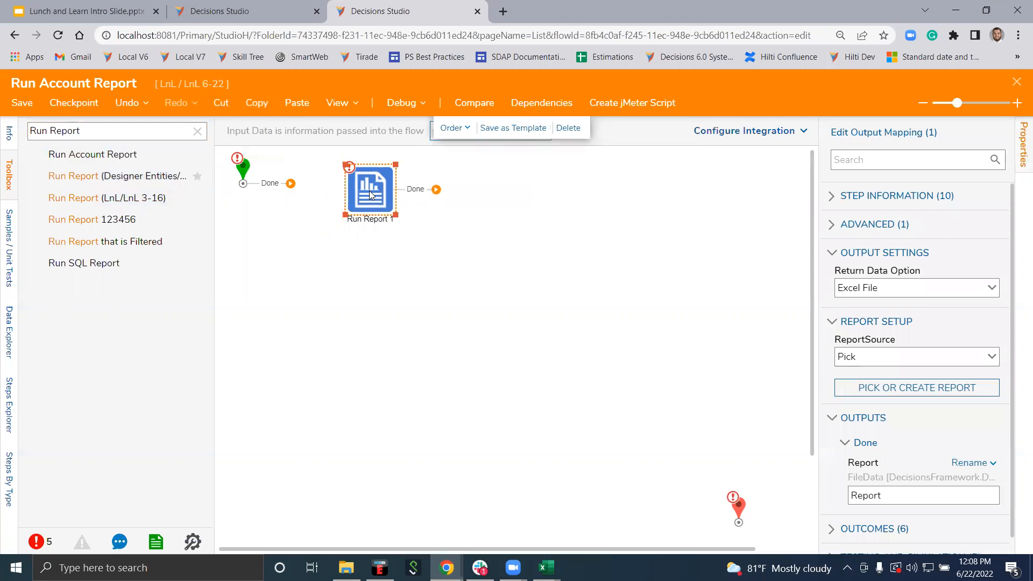
left_click_drag(436, 189, 559, 171)
Pick the existing recent report "Account Report In List" as the Run Report step's report source
left_click(370, 184)
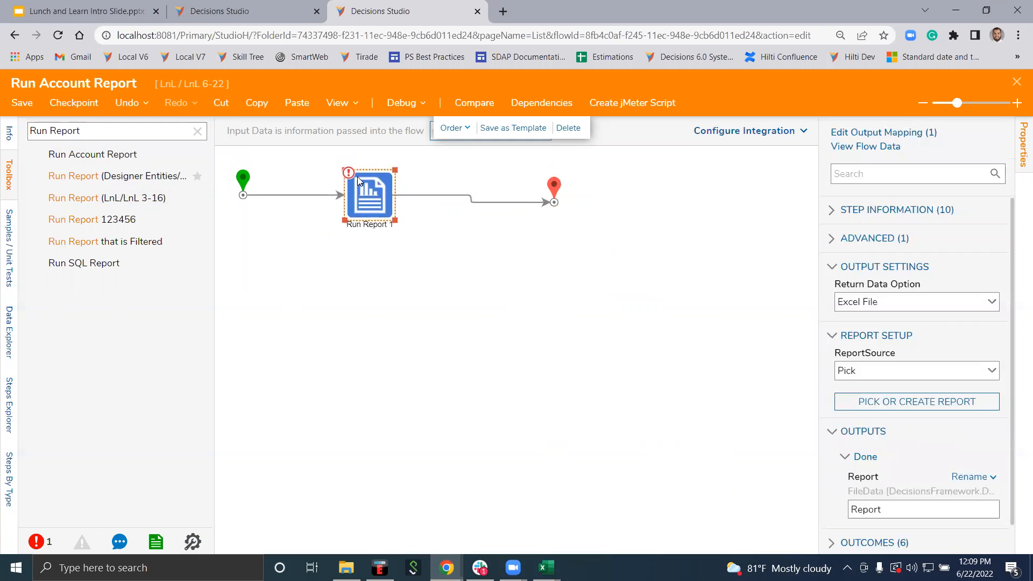
scroll(935, 423, "down", 1)
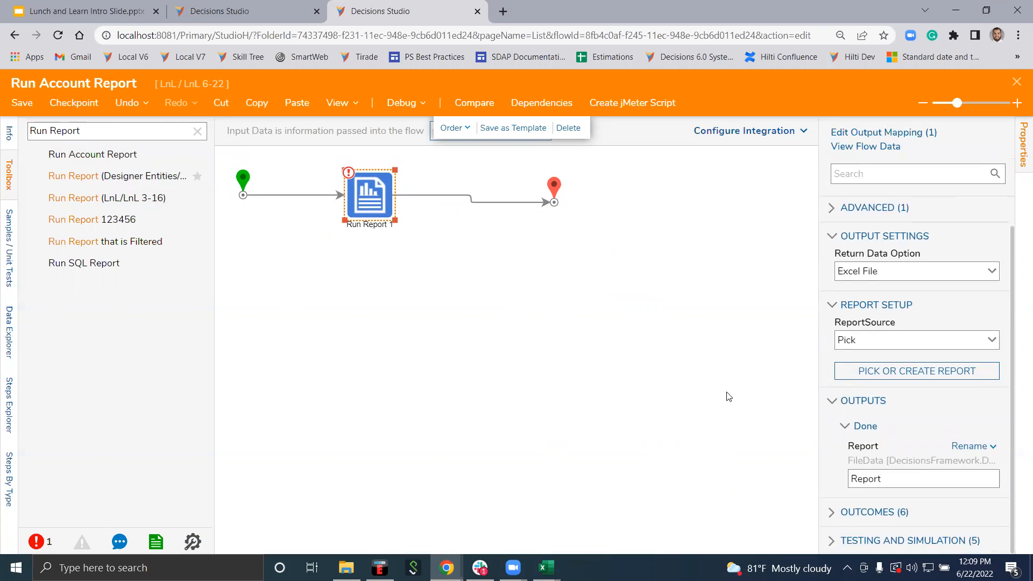
left_click(911, 377)
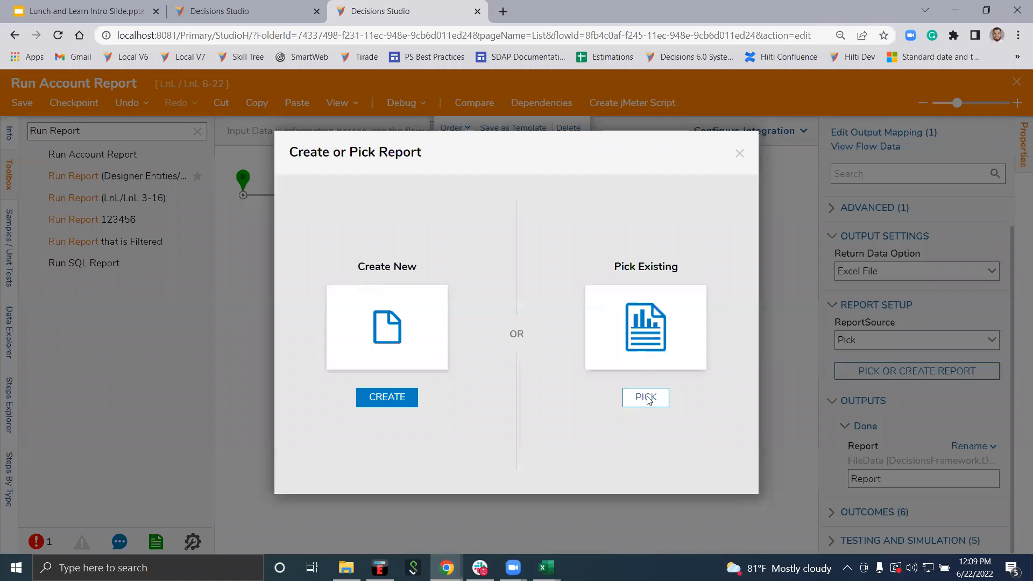
left_click(645, 397)
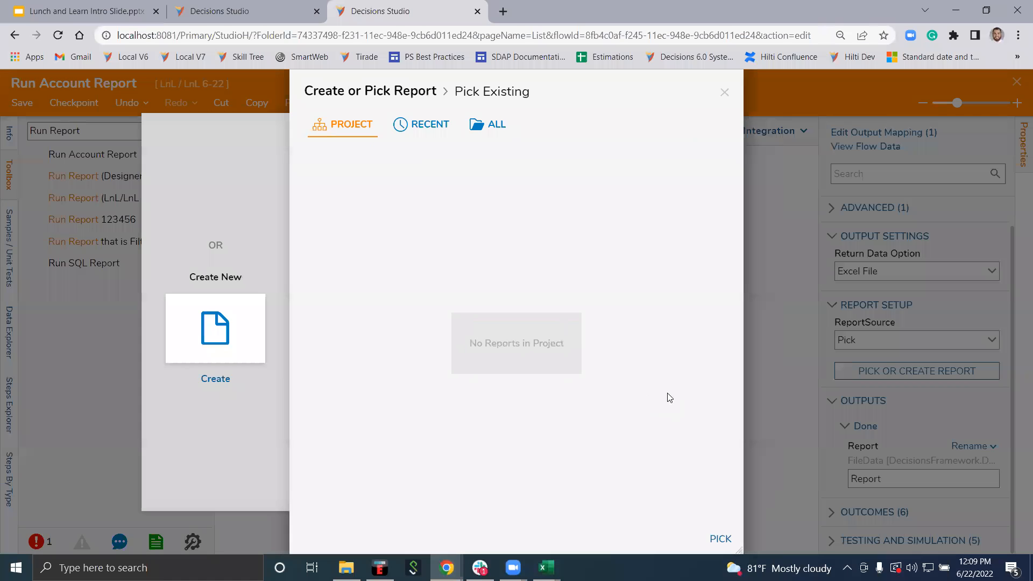
left_click(422, 125)
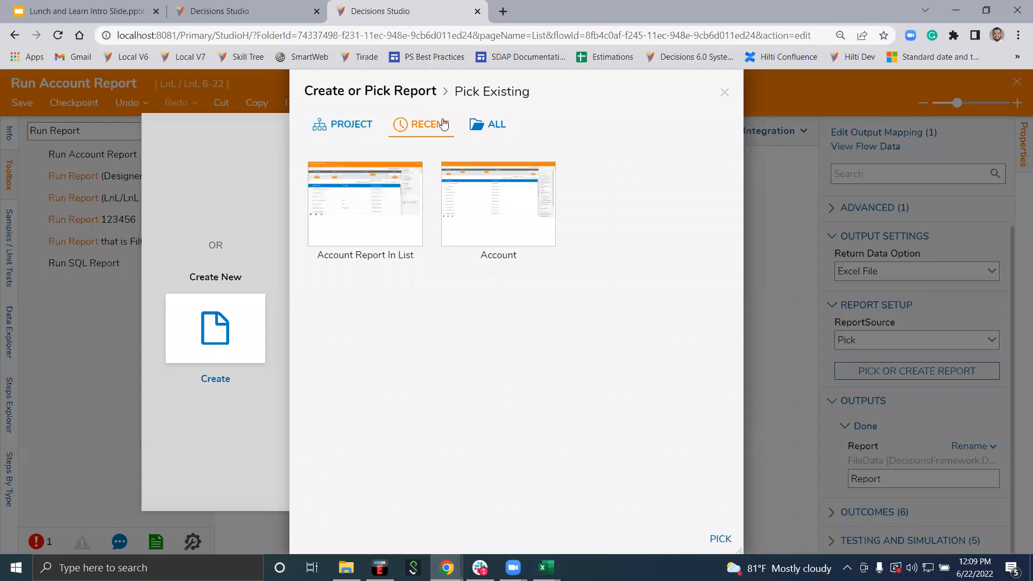
left_click(368, 218)
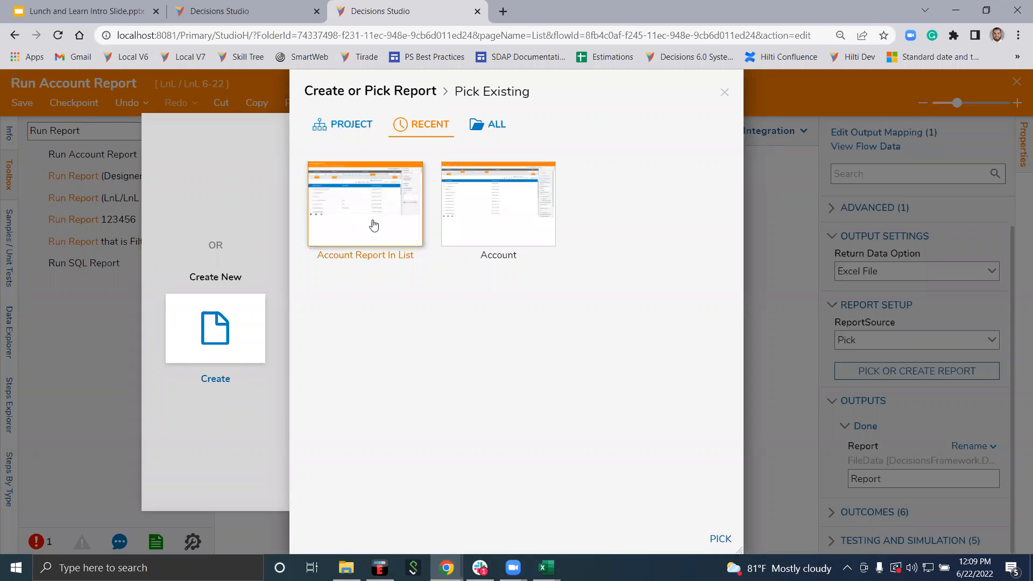
left_click(720, 540)
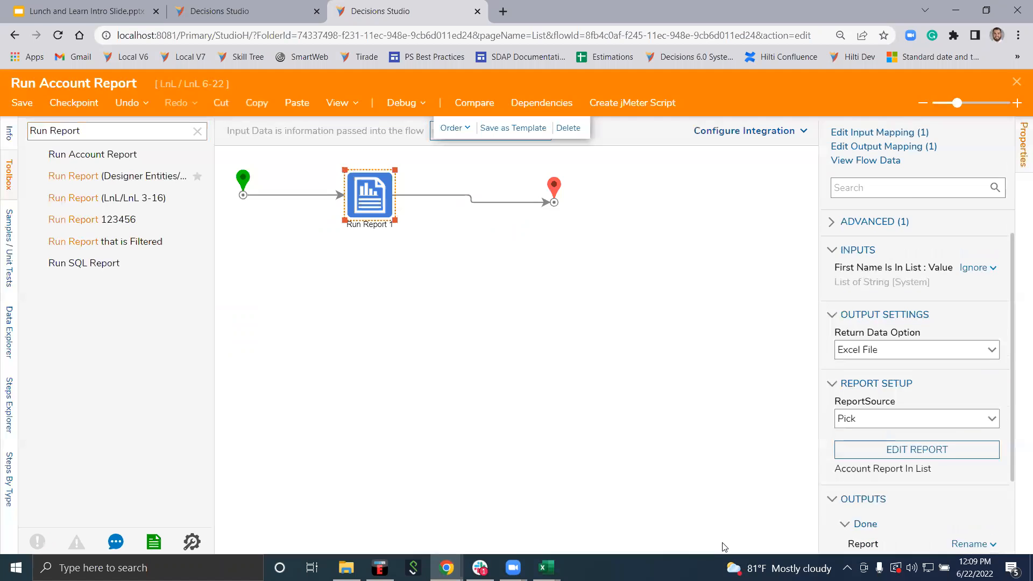
scroll(871, 482, "down", 2)
left_click(612, 440)
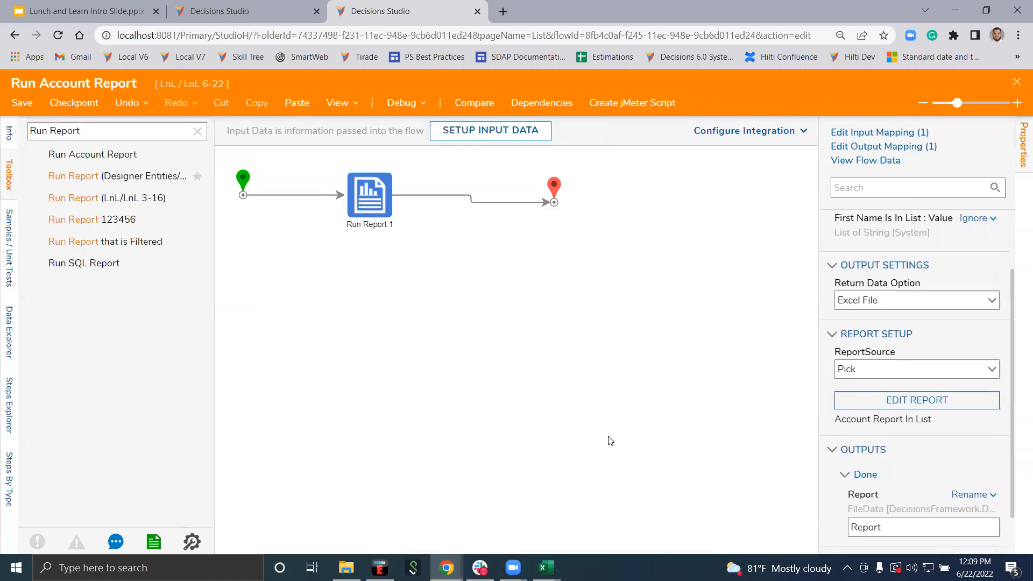
Set the Run Report step's First Name Is In List input to a Constant with two first names on separate lines
left_click(371, 204)
scroll(905, 397, "down", 1)
scroll(905, 397, "down", 1)
scroll(941, 471, "up", 2)
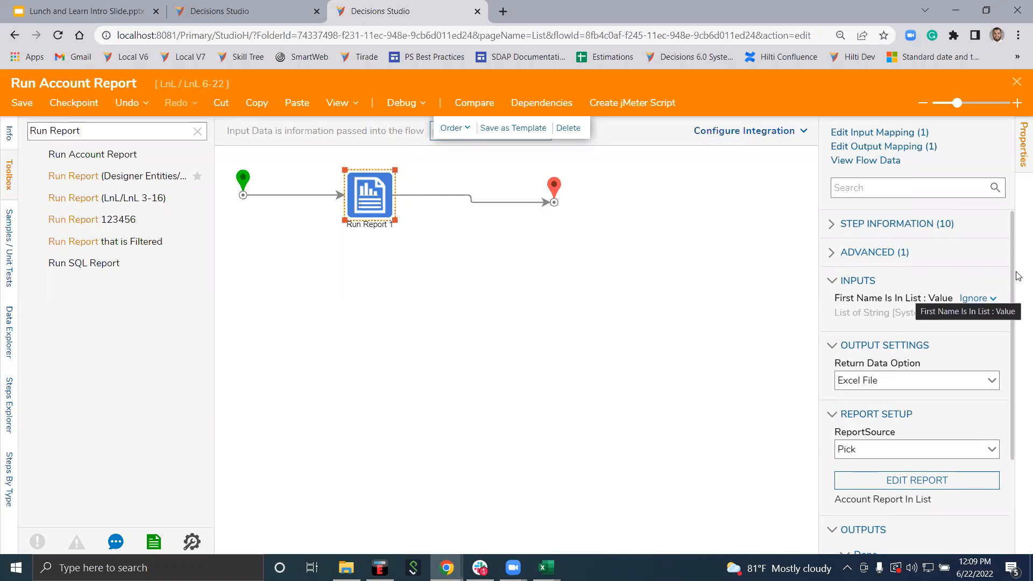
left_click(980, 301)
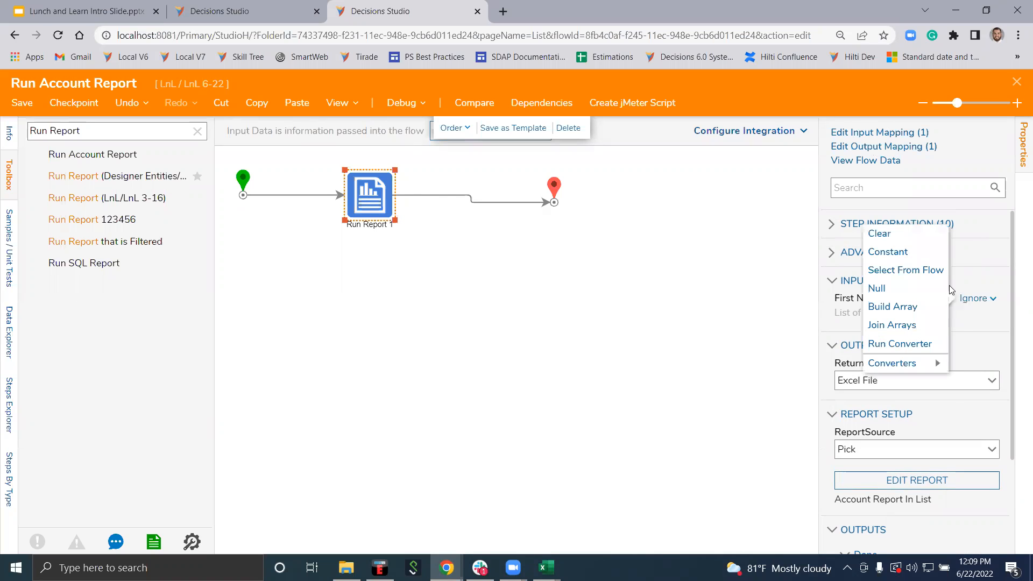
left_click(891, 251)
left_click(903, 346)
type("Dylan")
key("Return")
type("Emma")
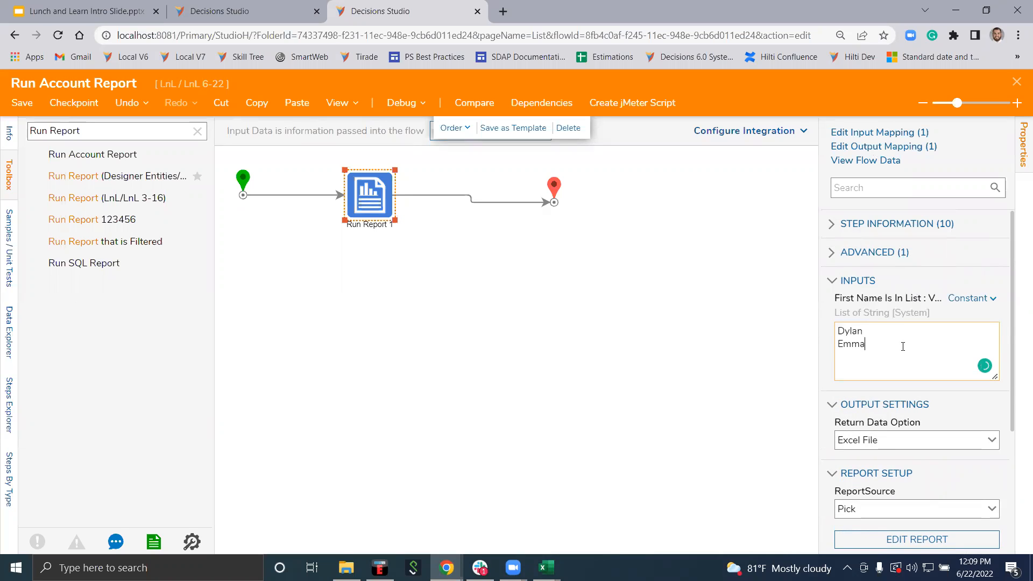
left_click(646, 275)
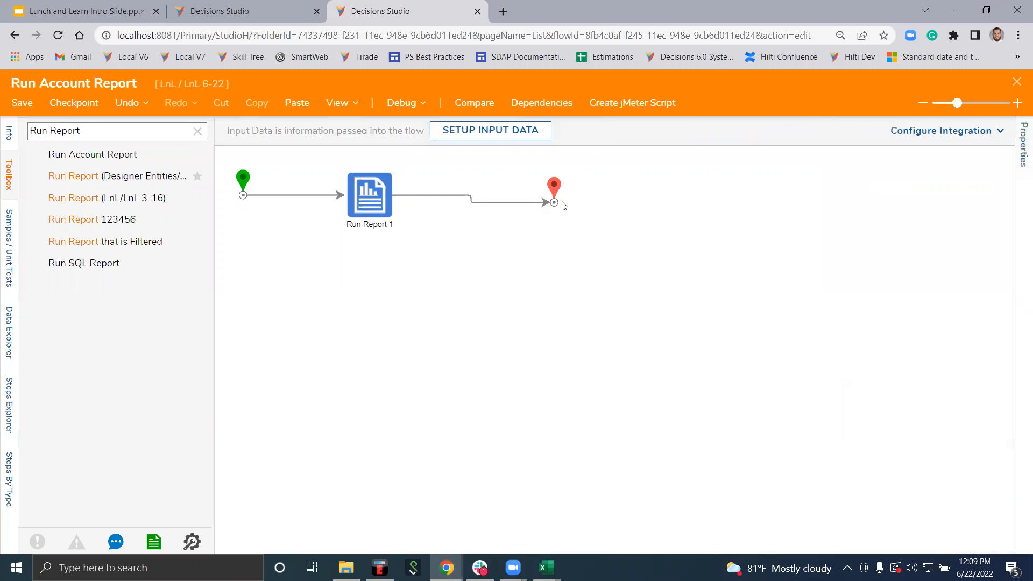
Set the Run Report step's Return Data Option to Data Rows
left_click(389, 211)
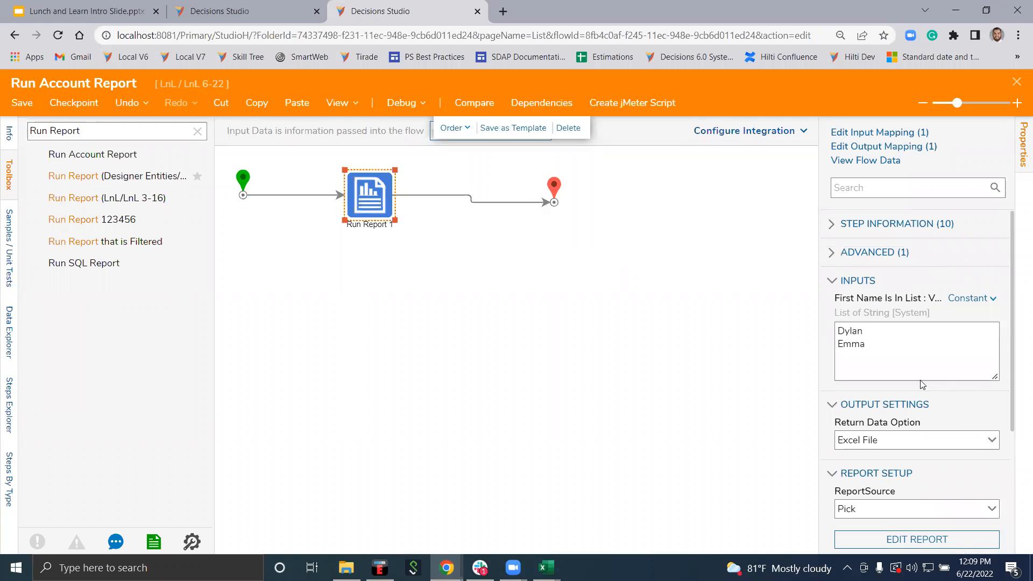
scroll(992, 433, "down", 2)
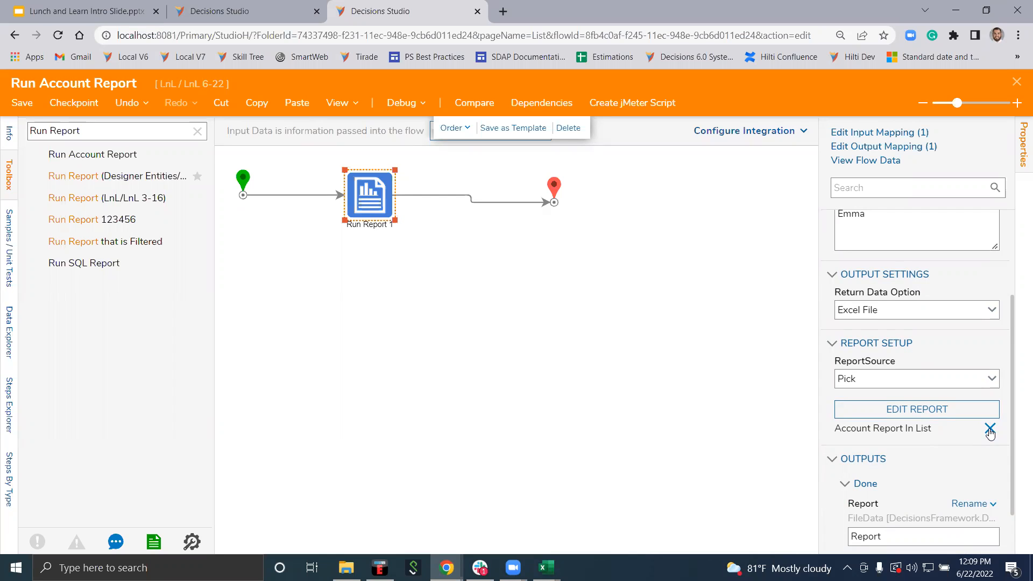
left_click(991, 310)
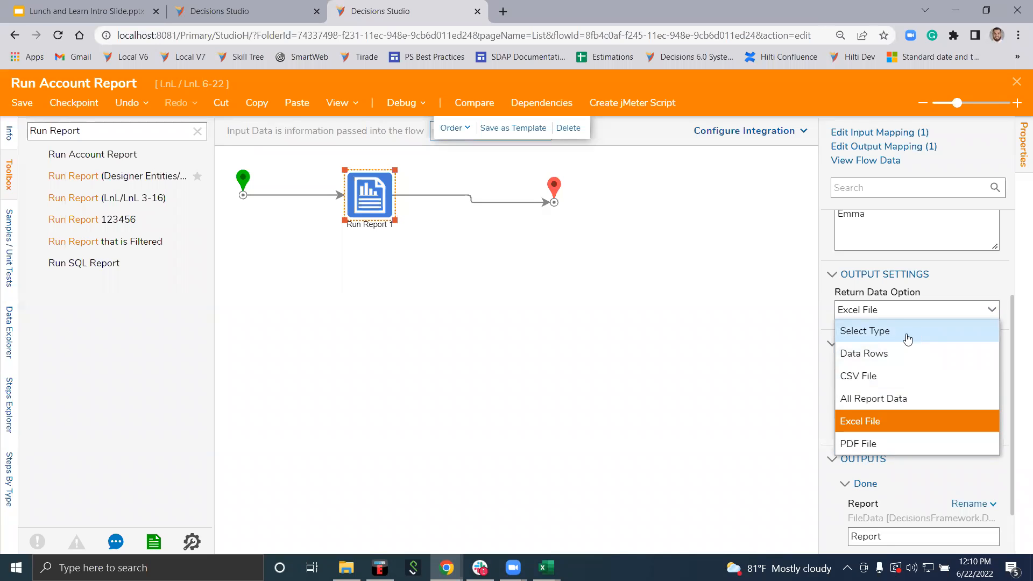
left_click(894, 349)
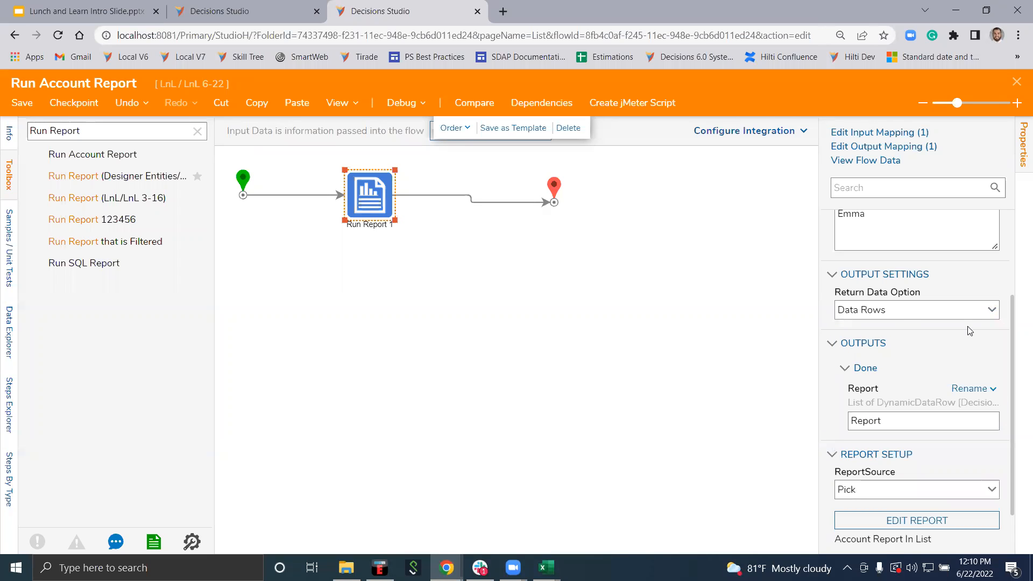
left_click(449, 251)
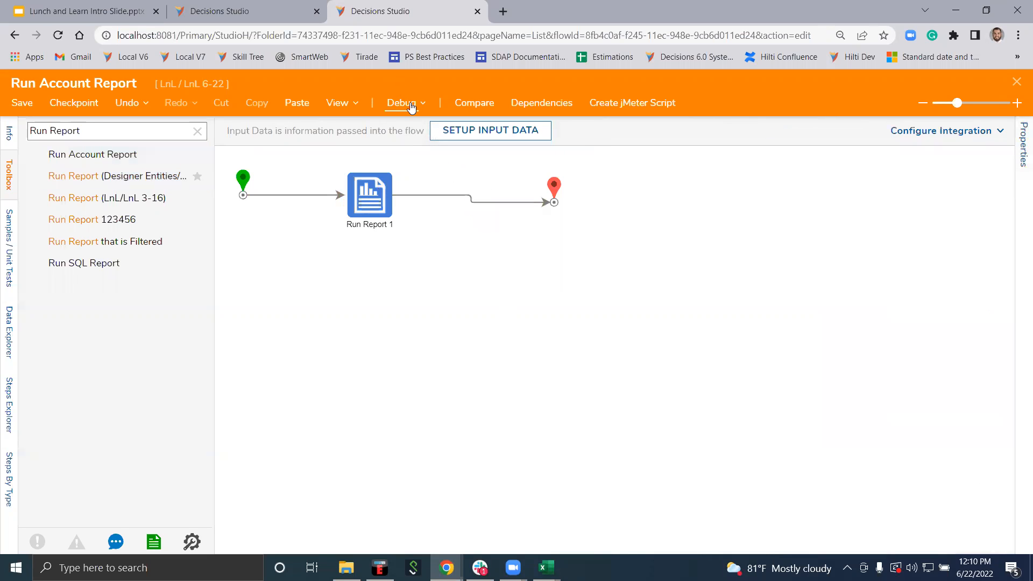
Save the flow and run it in the debugger
key("ctrl+s")
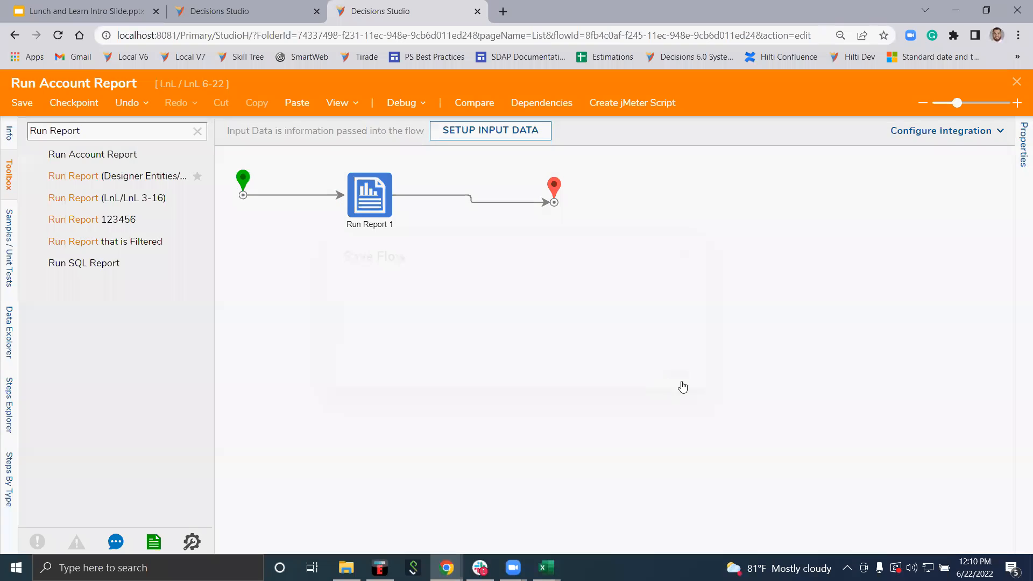
left_click(673, 375)
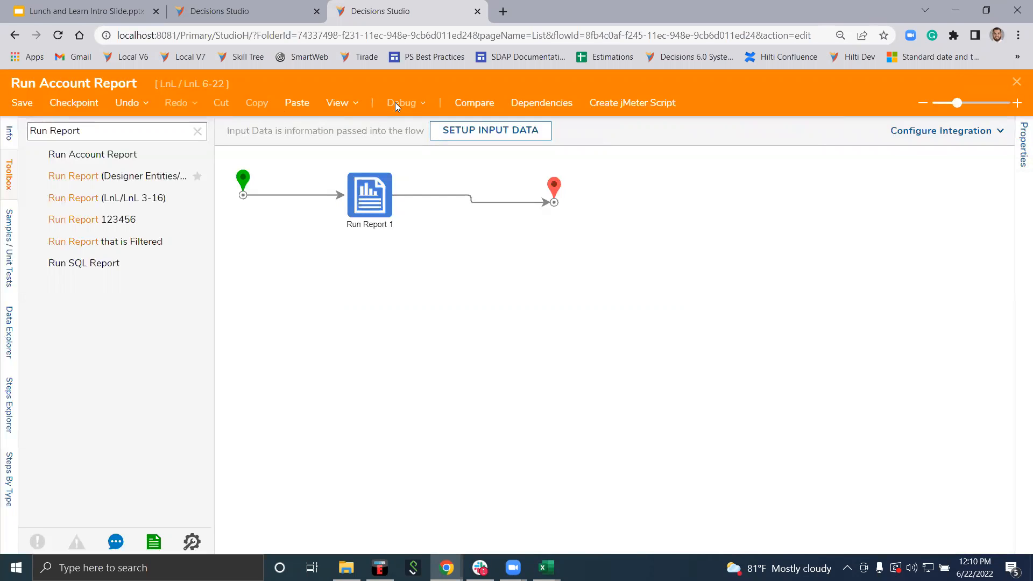
left_click(395, 103)
left_click(494, 259)
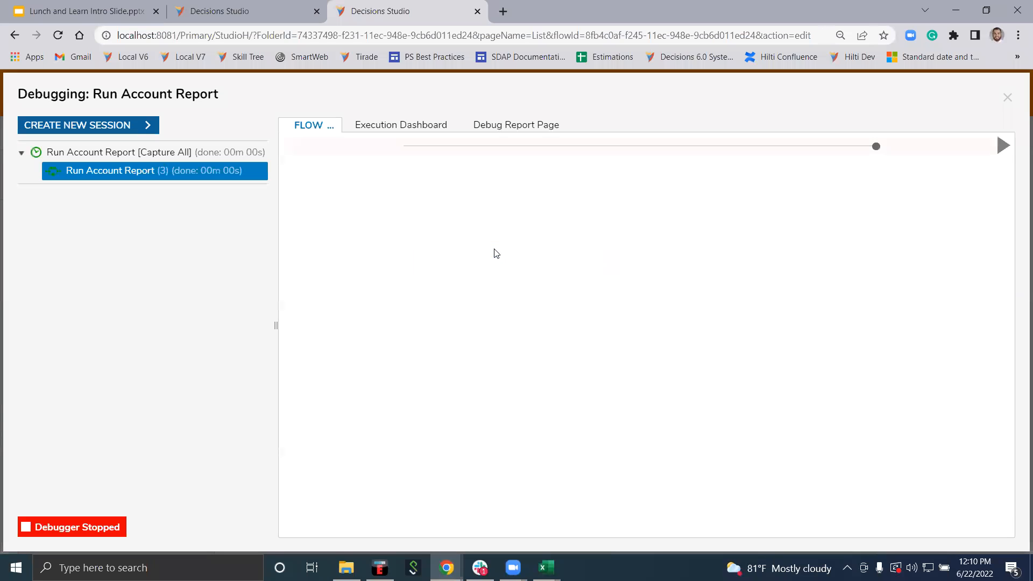
Examine the report's output data in the debug session, and close the debugger
left_click(617, 230)
left_click_drag(574, 373, 815, 533)
scroll(559, 355, "down", 1)
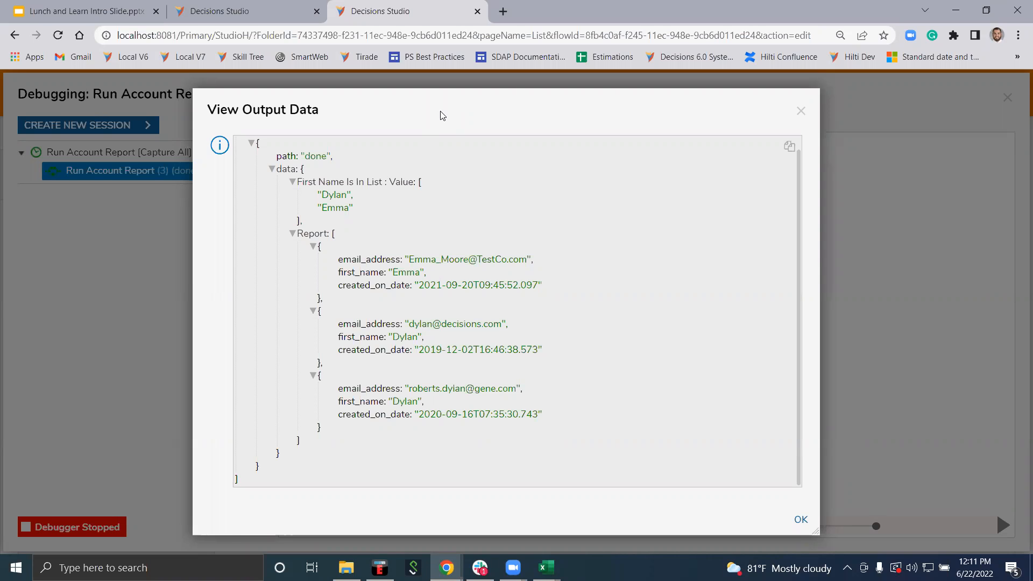
left_click(811, 523)
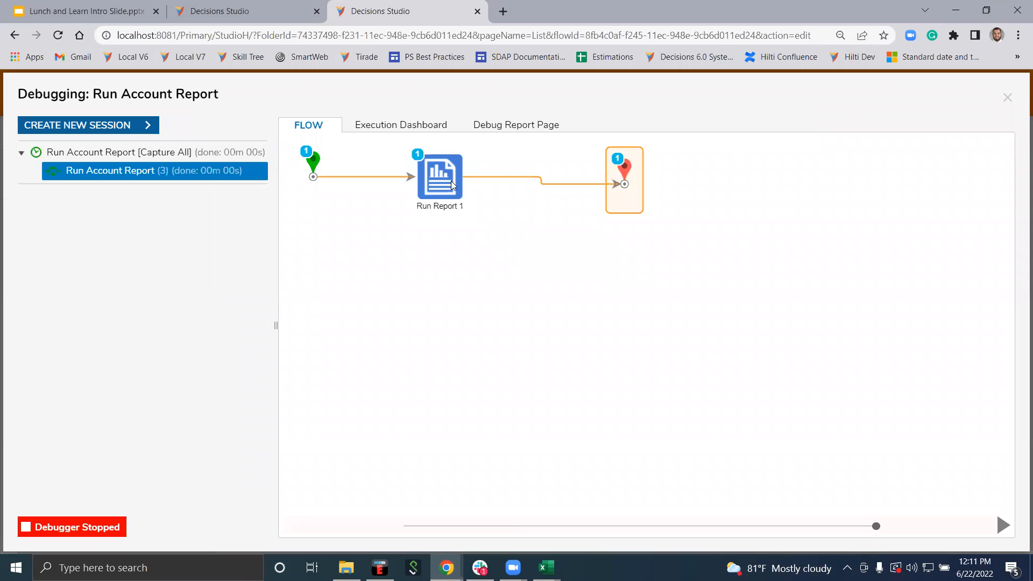
left_click(1004, 95)
Examine the fields of the Run Report step's Report output in the Data Explorer, widening the explorer for readability
left_click(376, 195)
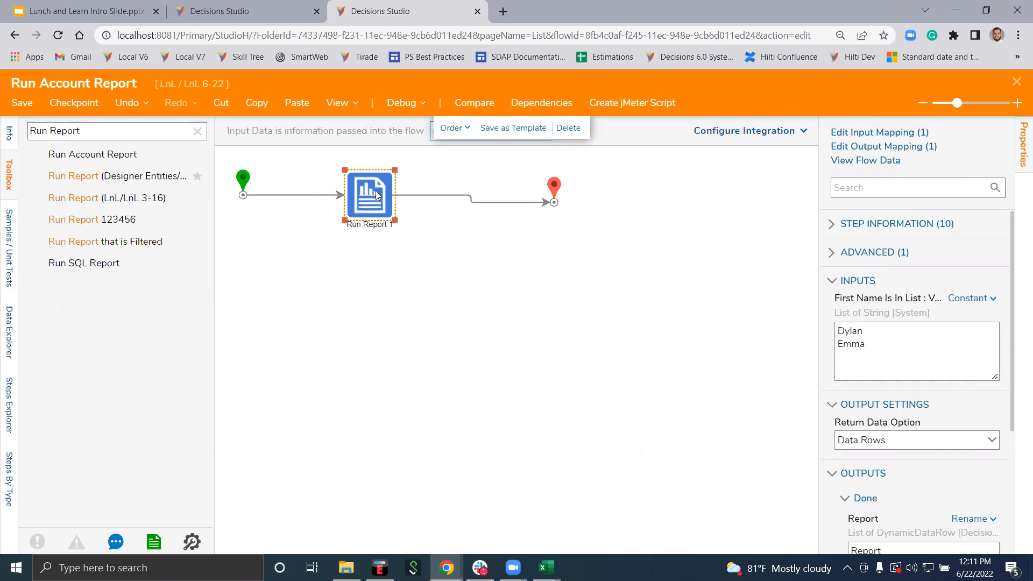
left_click(9, 333)
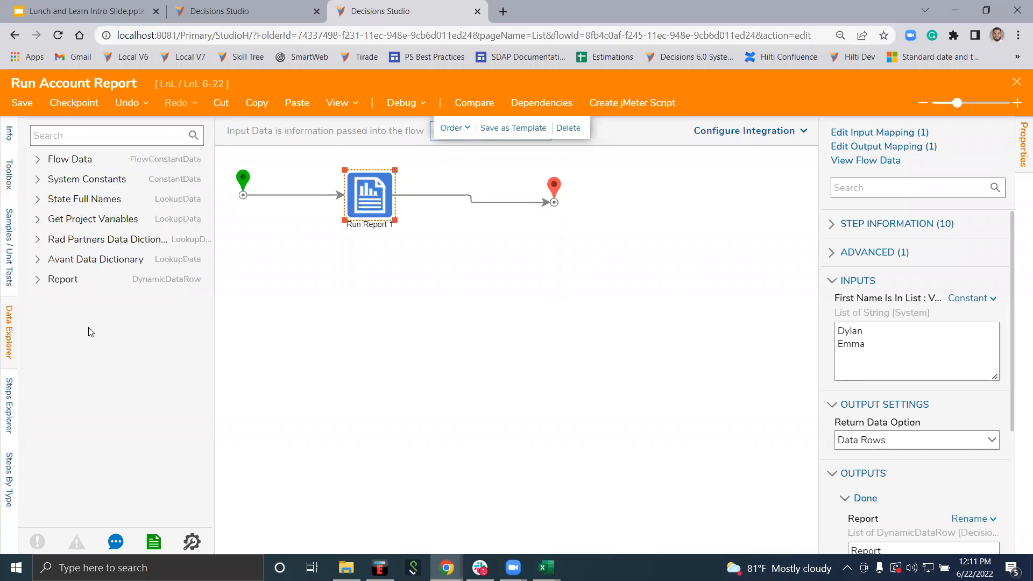
left_click(42, 283)
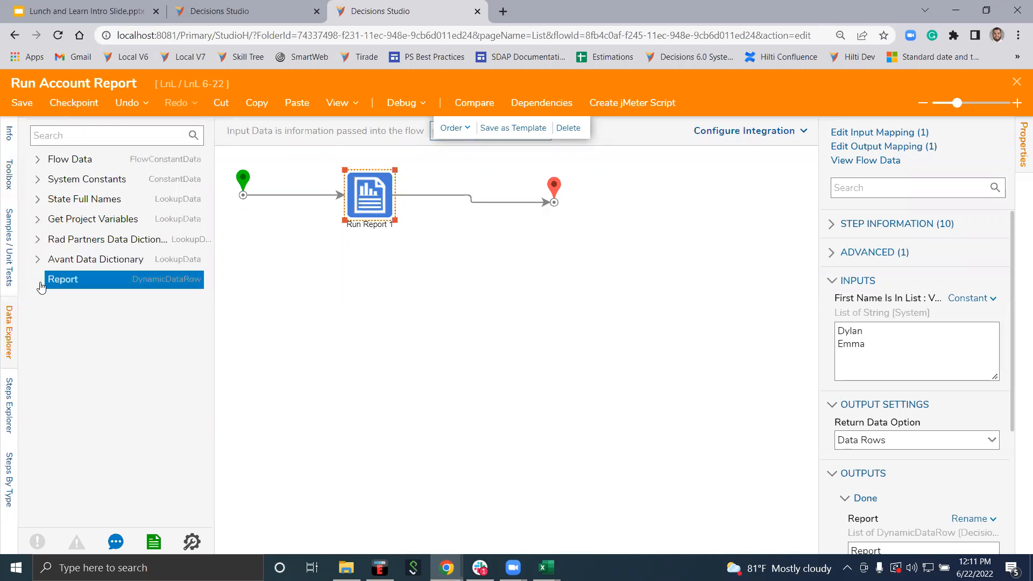
left_click(42, 287)
left_click(61, 301)
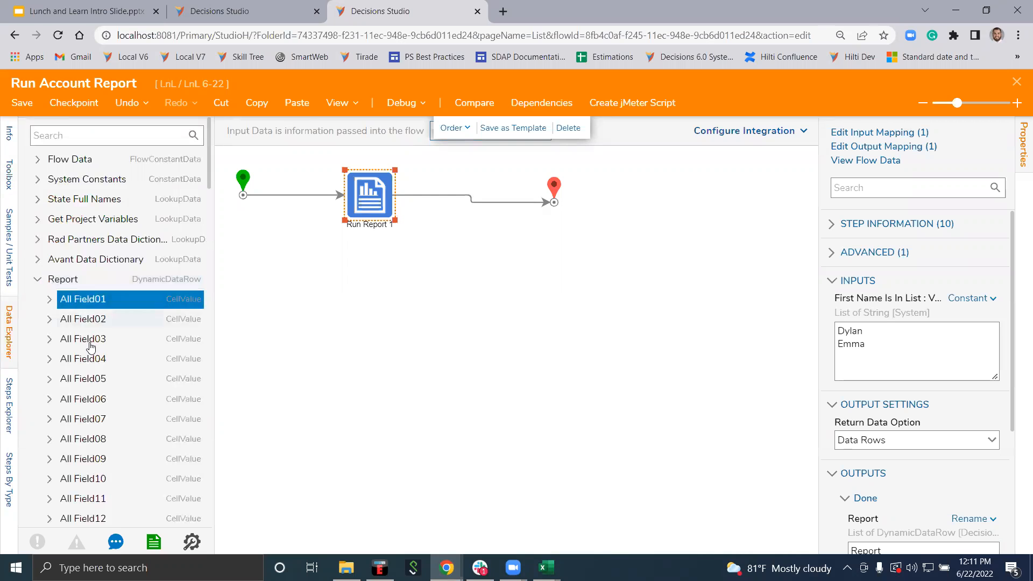
left_click_drag(213, 335, 404, 340)
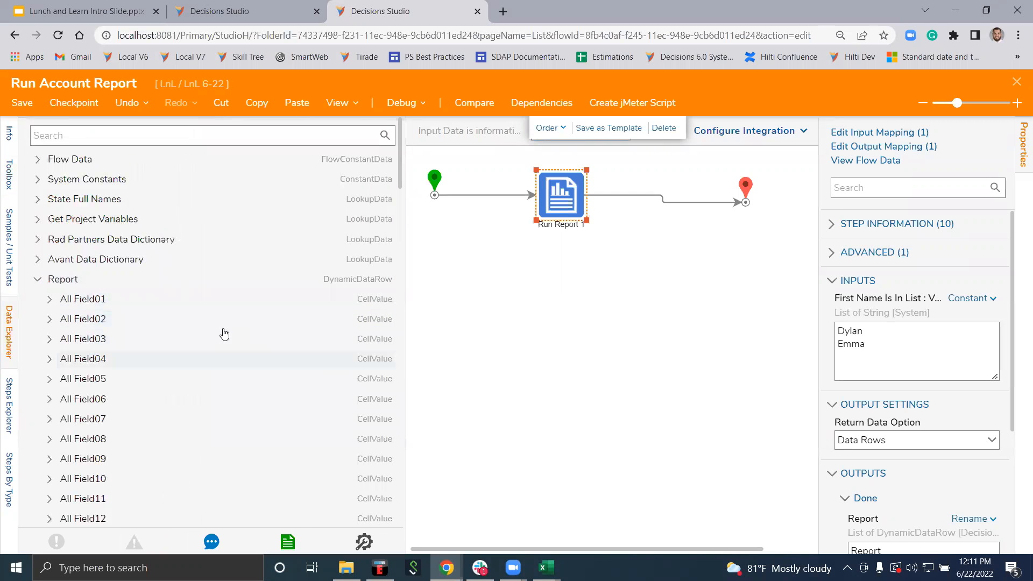
scroll(153, 387, "down", 15)
scroll(192, 428, "down", 8)
scroll(215, 435, "up", 20)
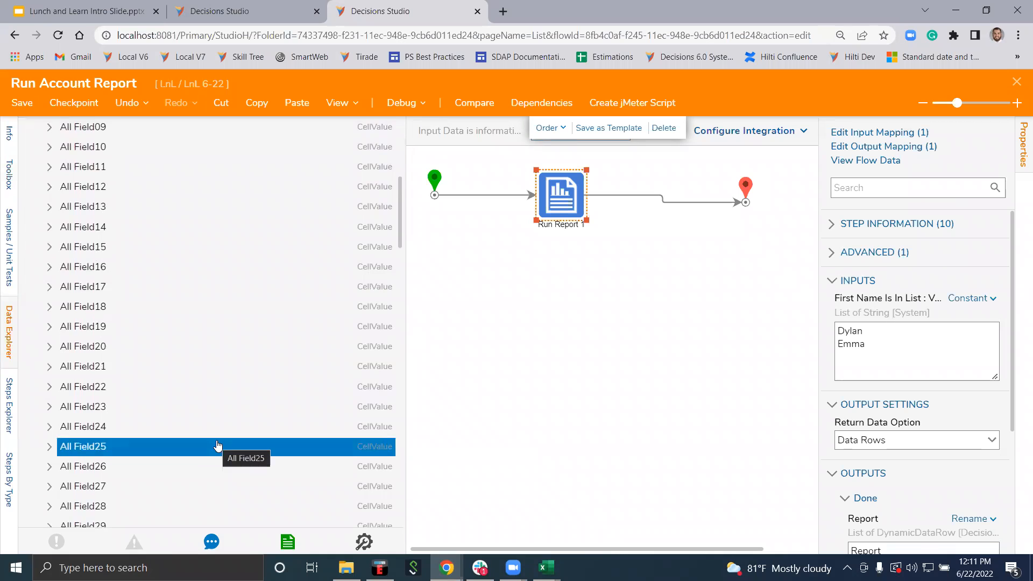
Examine the typed values under All Field01 of the Report output in the Data Explorer
scroll(217, 445, "up", 8)
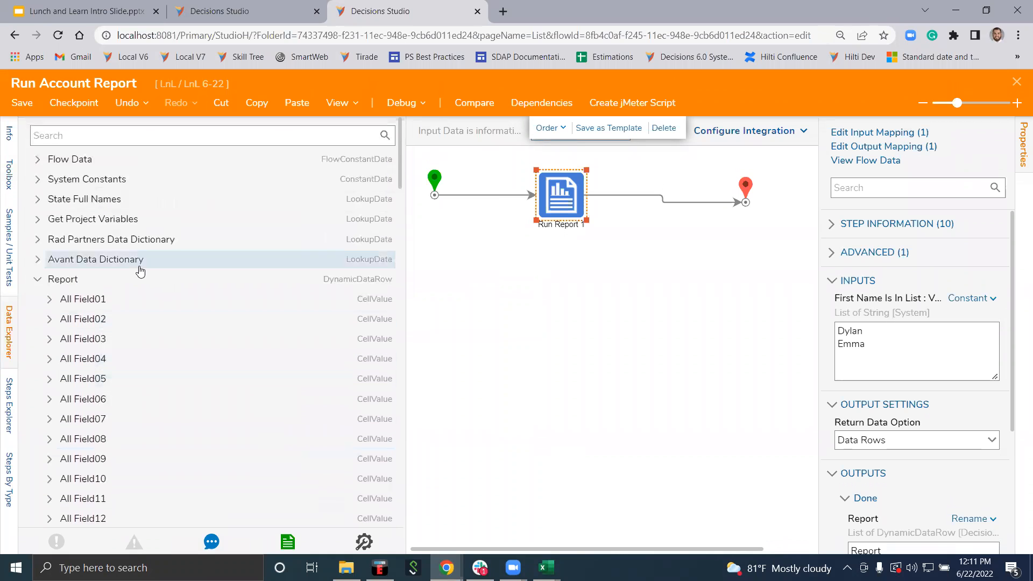
left_click(144, 279)
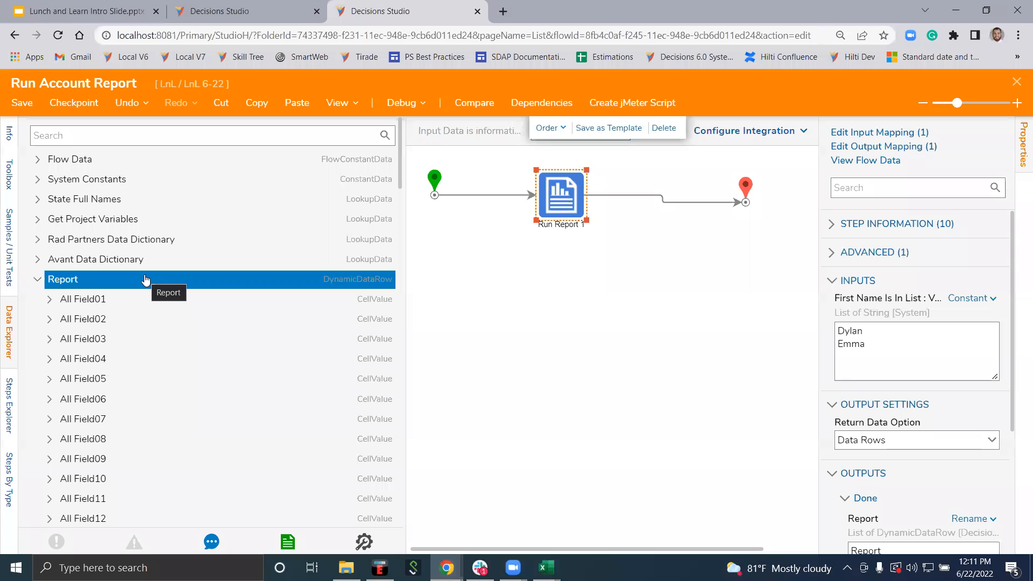
left_click(55, 300)
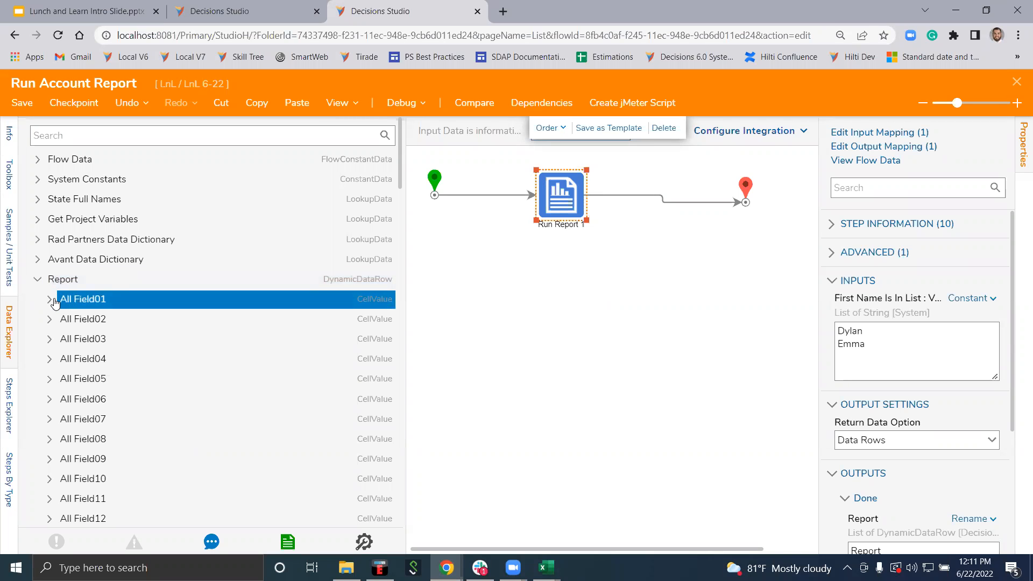
left_click(54, 300)
left_click(126, 284)
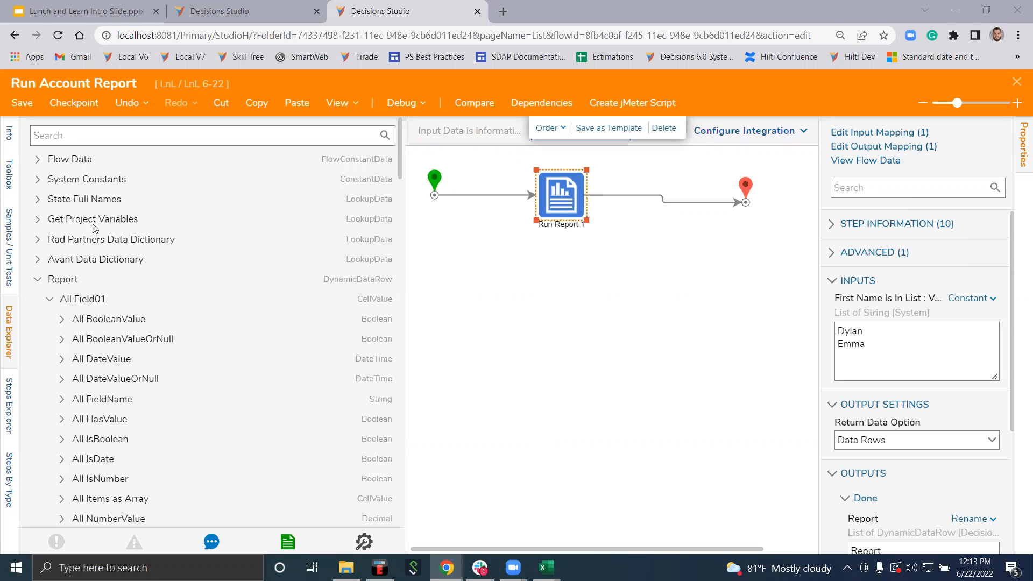
Review the available Return Data Option choices of the Run Report step without changing the selection
left_click(579, 263)
left_click(580, 199)
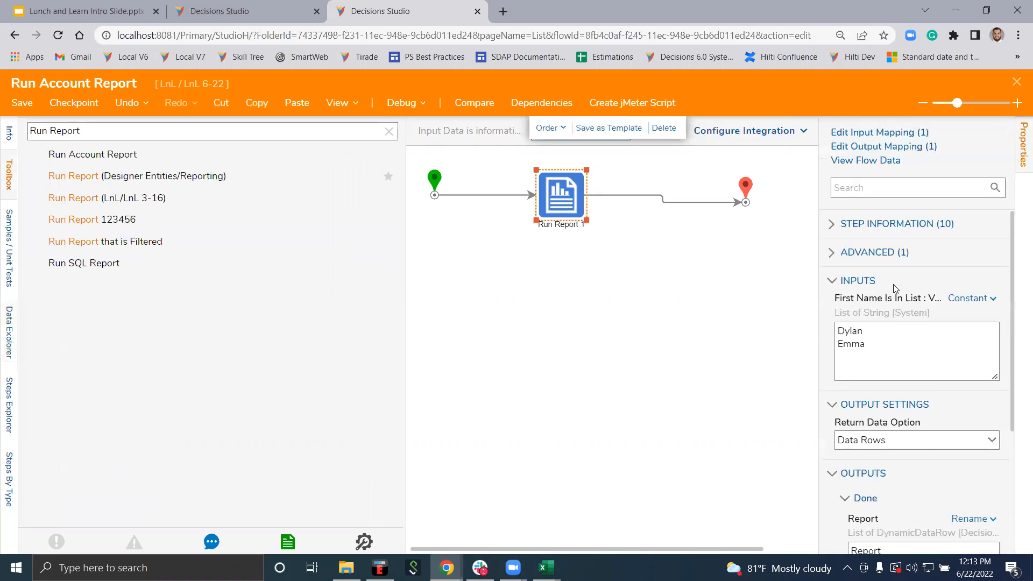
left_click(992, 440)
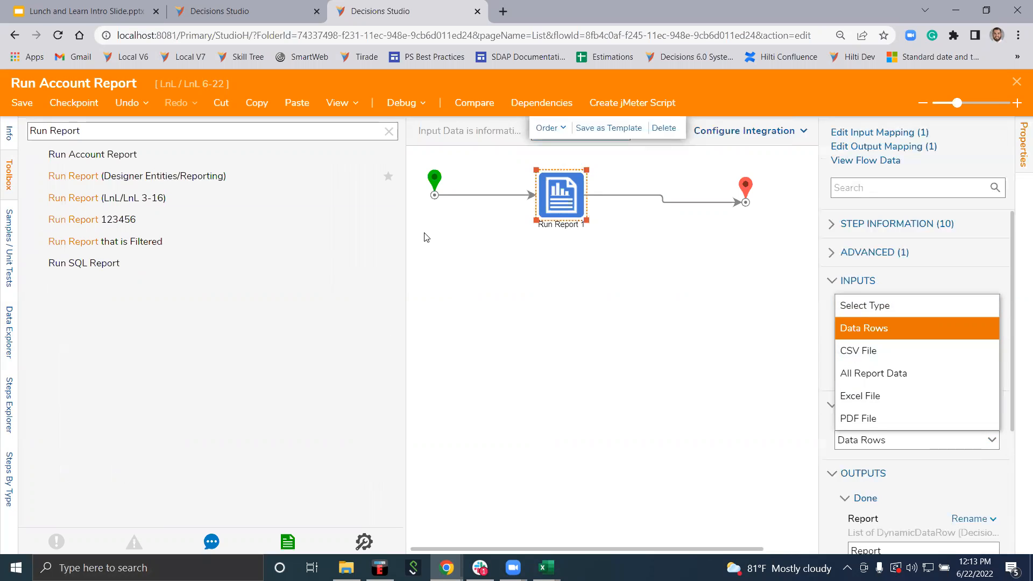
left_click(446, 224)
Find the CSV To List Mapping step in the toolbox, place it below Run Report 1, and widen its properties area
left_click(387, 132)
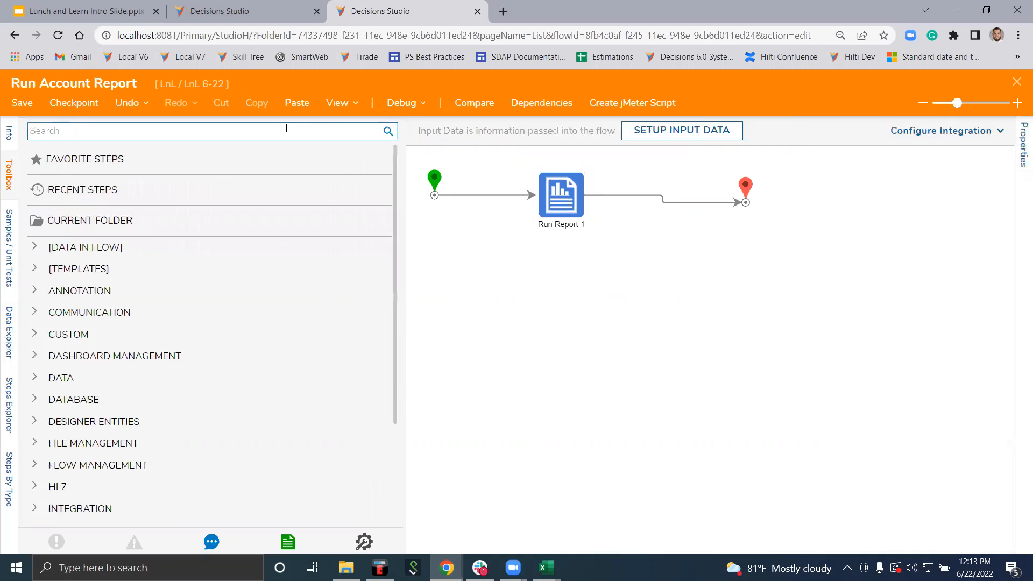
type("CSV ")
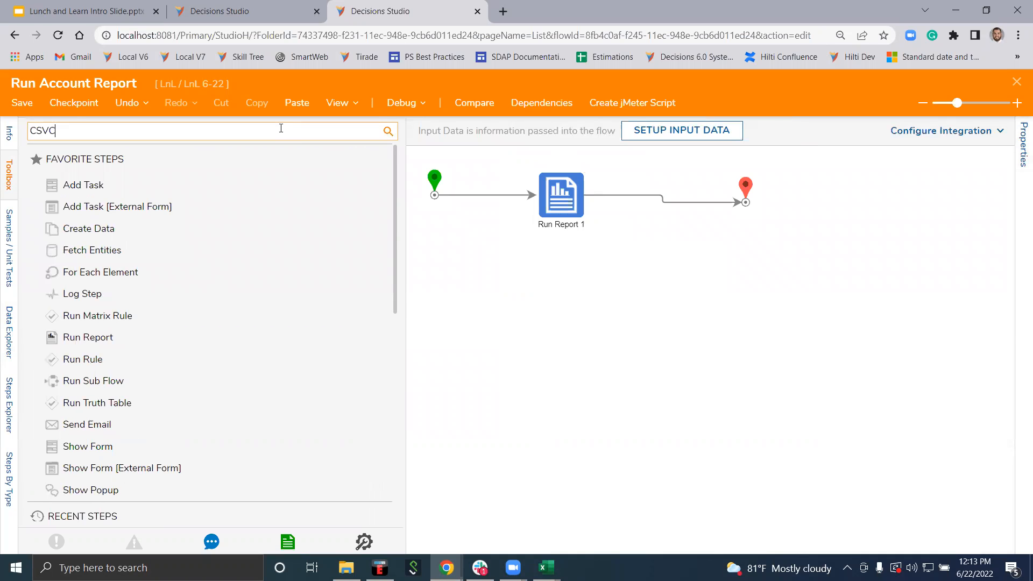
type("to List")
left_click_drag(100, 158, 615, 356)
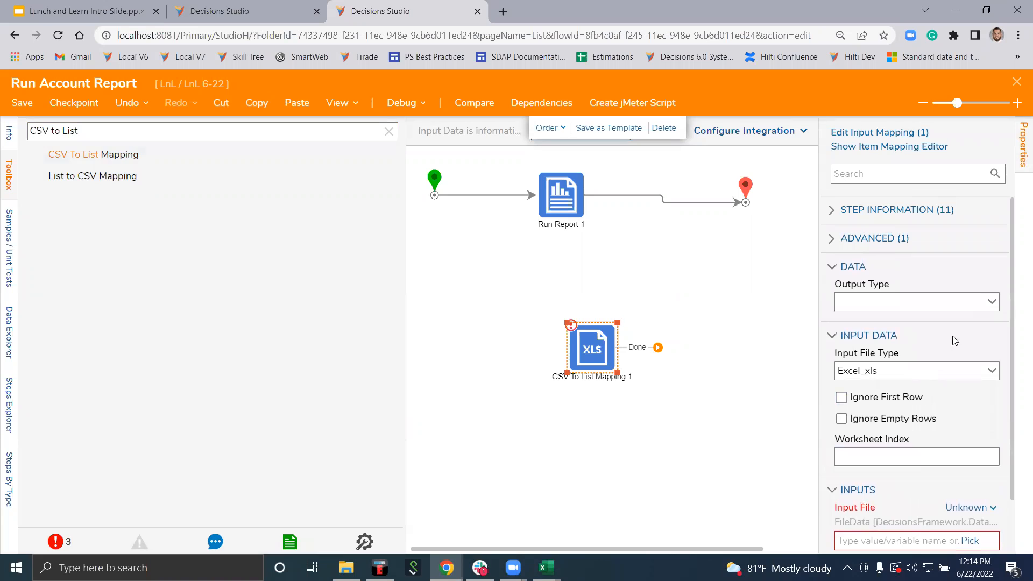
left_click_drag(818, 425, 747, 420)
Clear the toolbox search and browse the Integration and Data categories for the Excel & CSV steps
triple_click(70, 131)
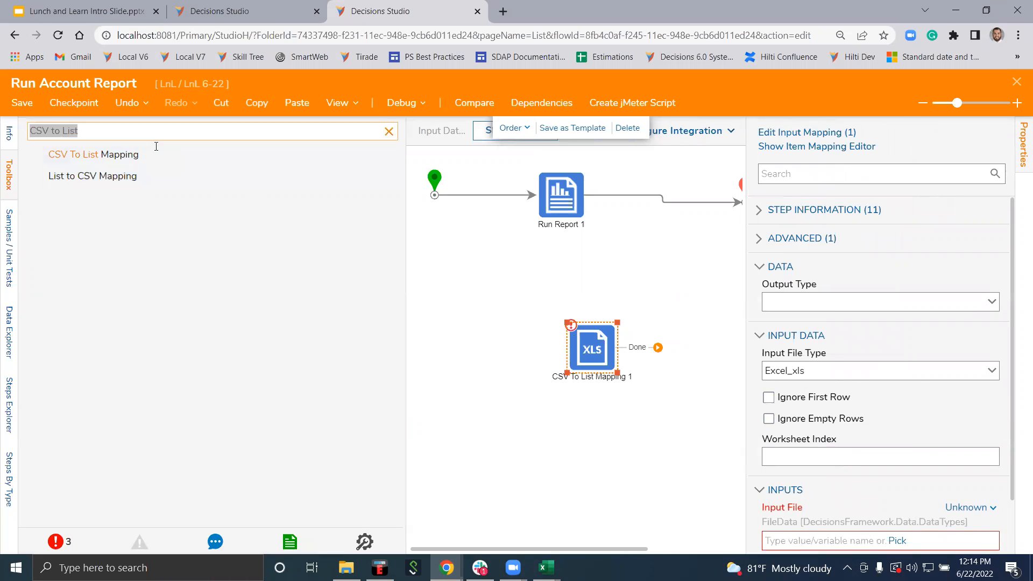
key("BackSpace")
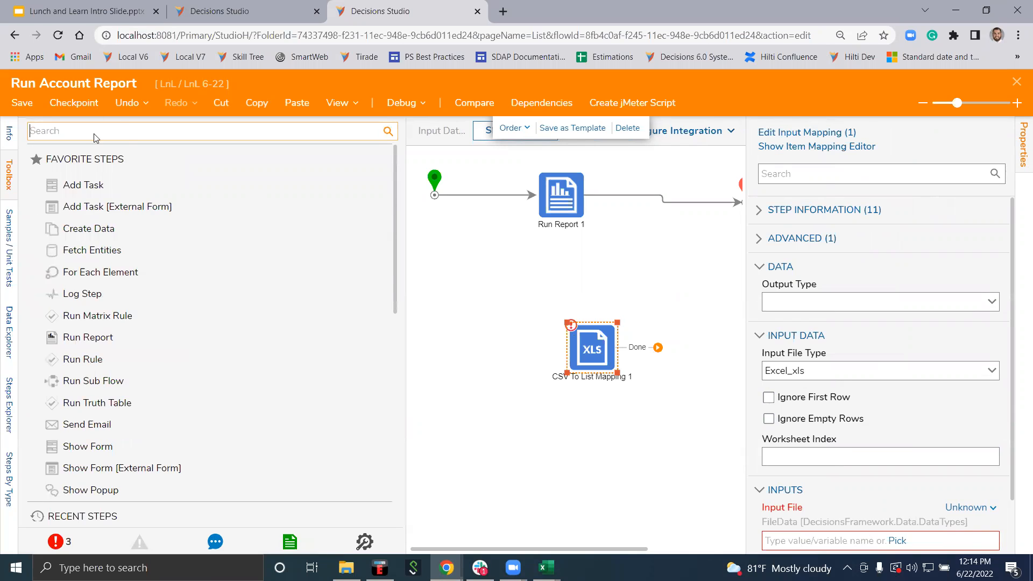
scroll(102, 333, "down", 8)
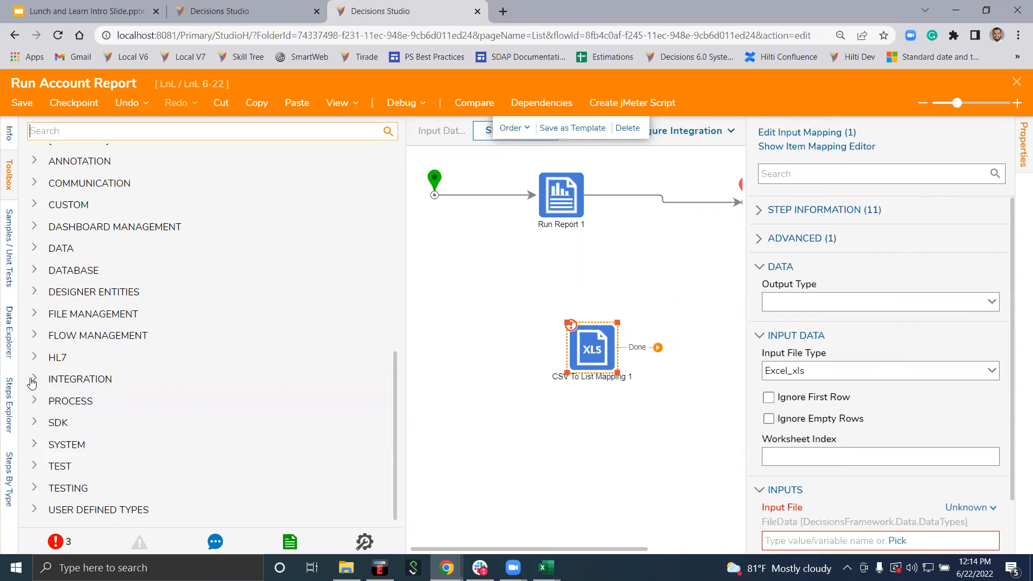
left_click(32, 381)
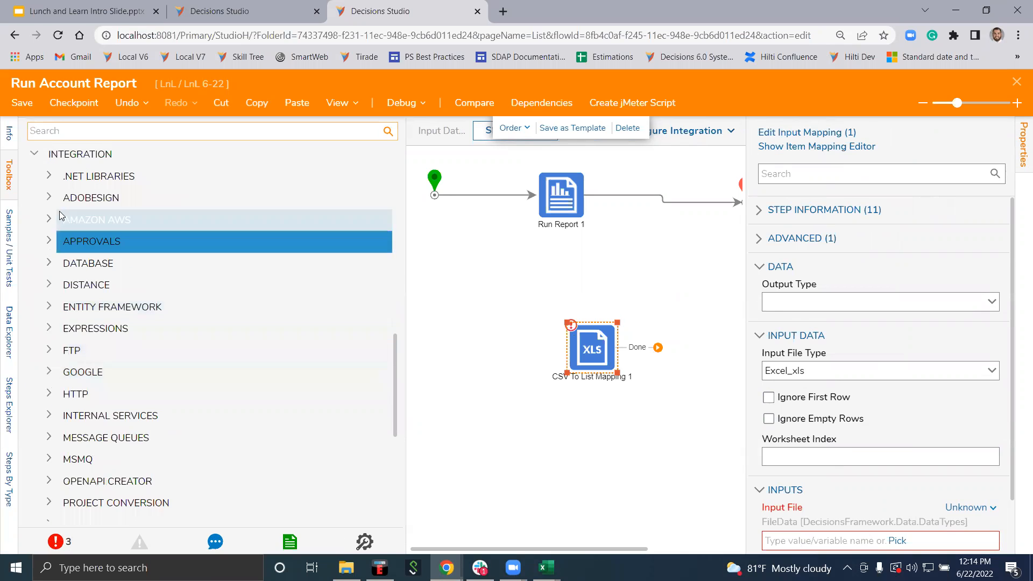
scroll(75, 350, "down", 5)
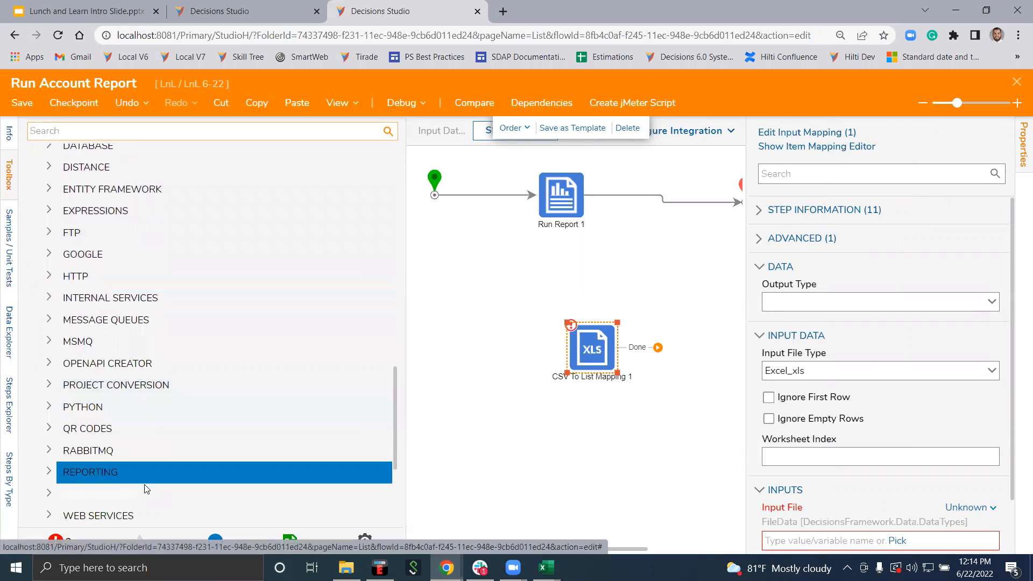
scroll(150, 484, "down", 3)
scroll(165, 478, "up", 8)
scroll(134, 465, "up", 2)
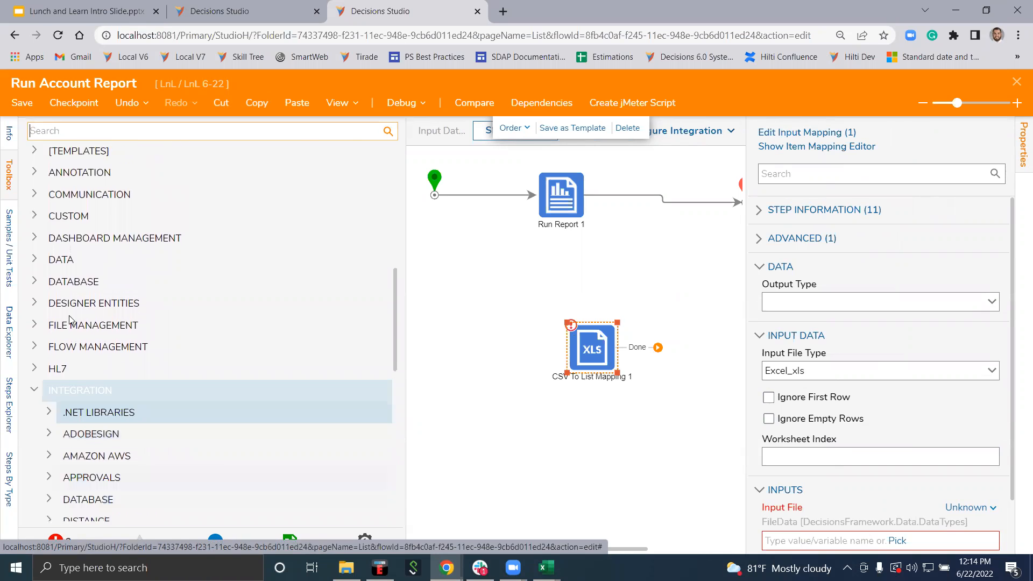
left_click(45, 284)
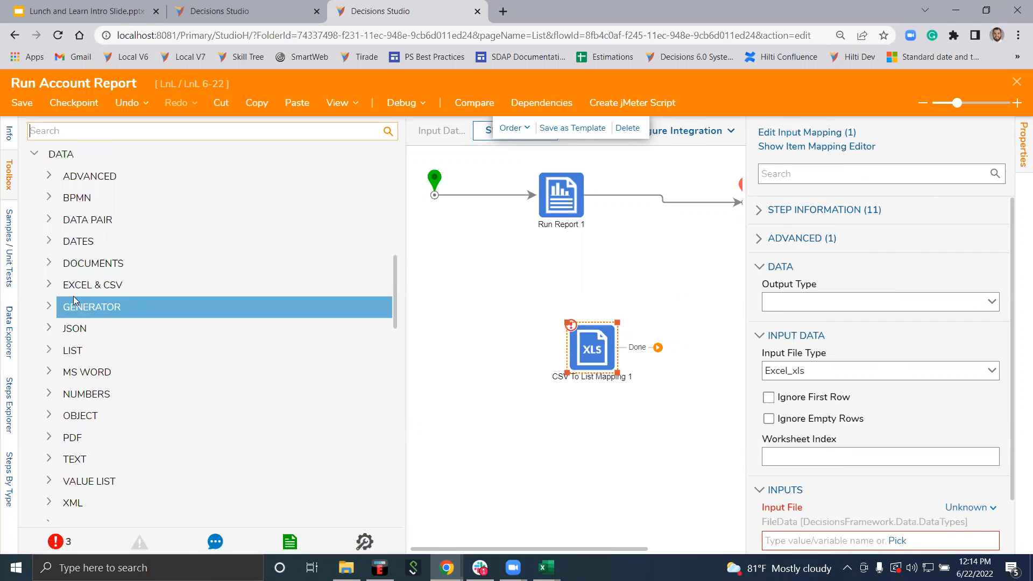
left_click(50, 285)
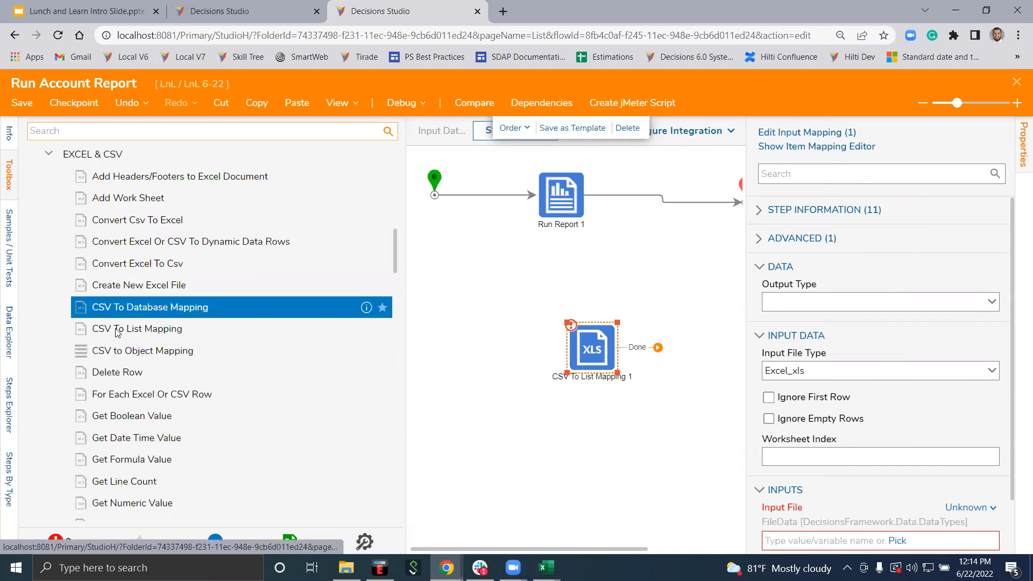
scroll(125, 332, "down", 1)
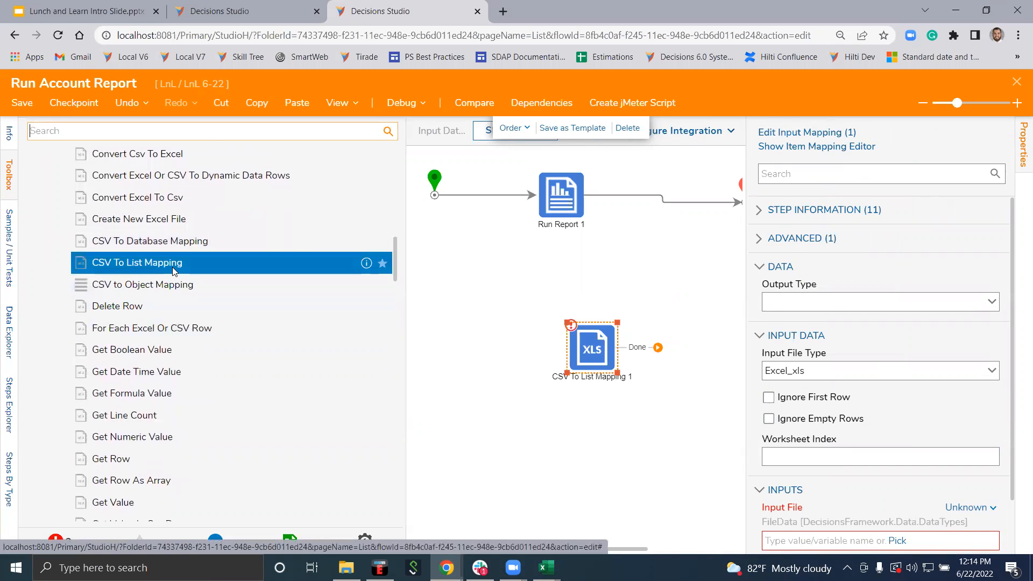
Move the CSV To List Mapping step closer to Run Report 1 and add a List to CSV Mapping step from Excel & CSV beneath it
left_click_drag(597, 358, 556, 283)
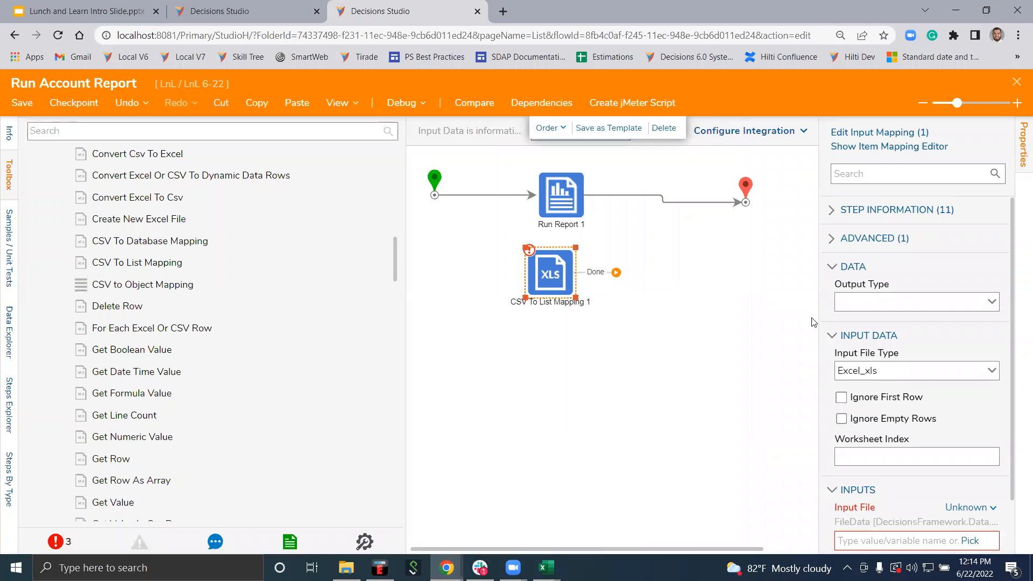
left_click(240, 135)
scroll(177, 358, "down", 3)
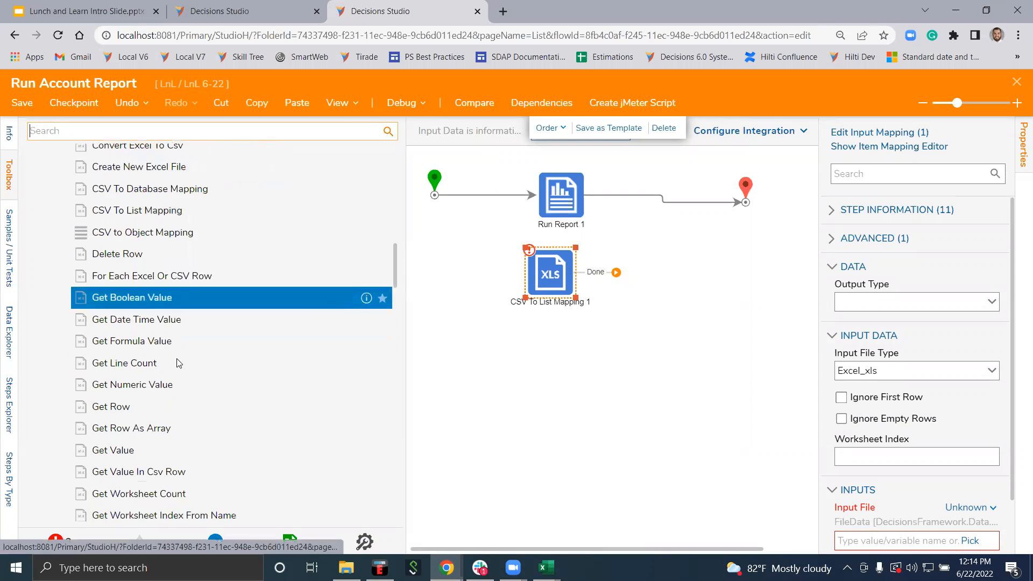
scroll(179, 393, "up", 8)
scroll(181, 394, "down", 8)
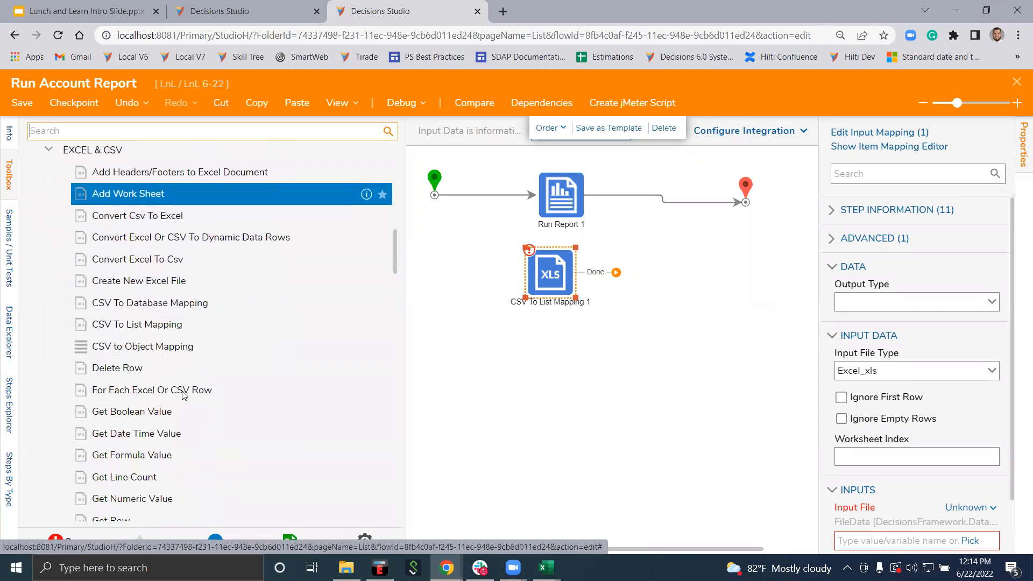
scroll(184, 395, "down", 5)
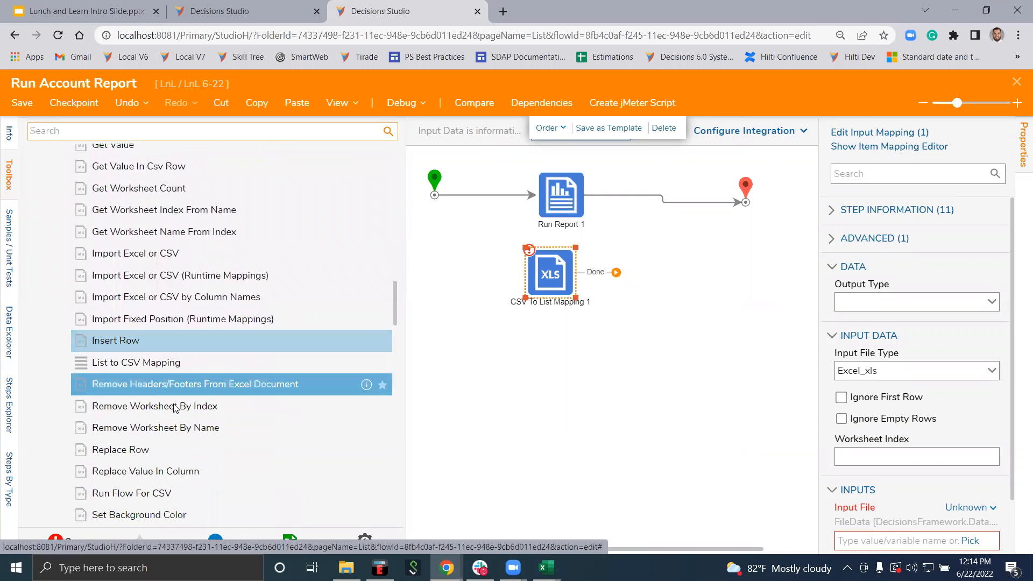
left_click_drag(171, 323, 554, 387)
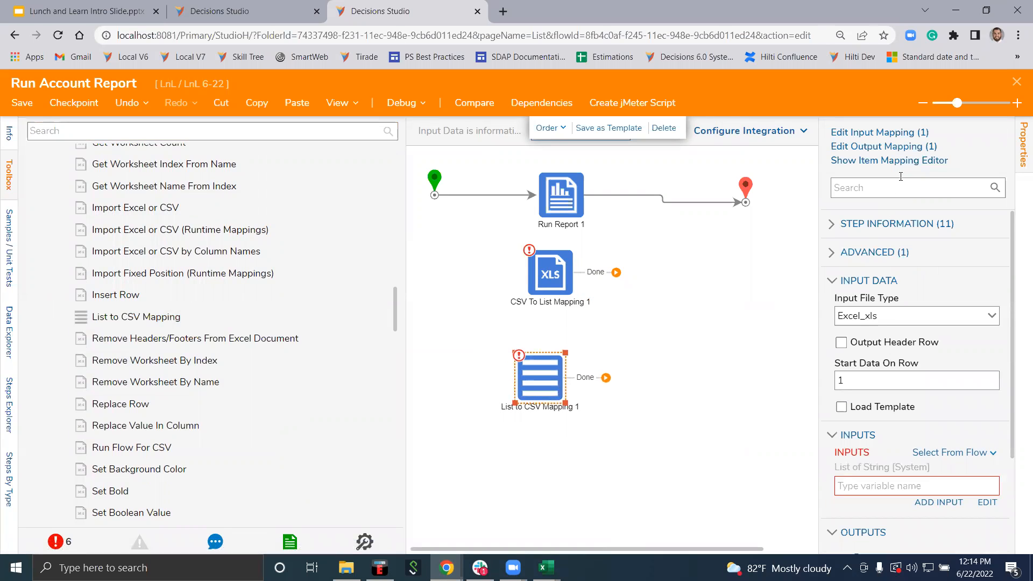
Examine the fields offered by Build Data for ITEM in the List to CSV Mapping step's item mapping, and close the editor without saving
left_click(908, 161)
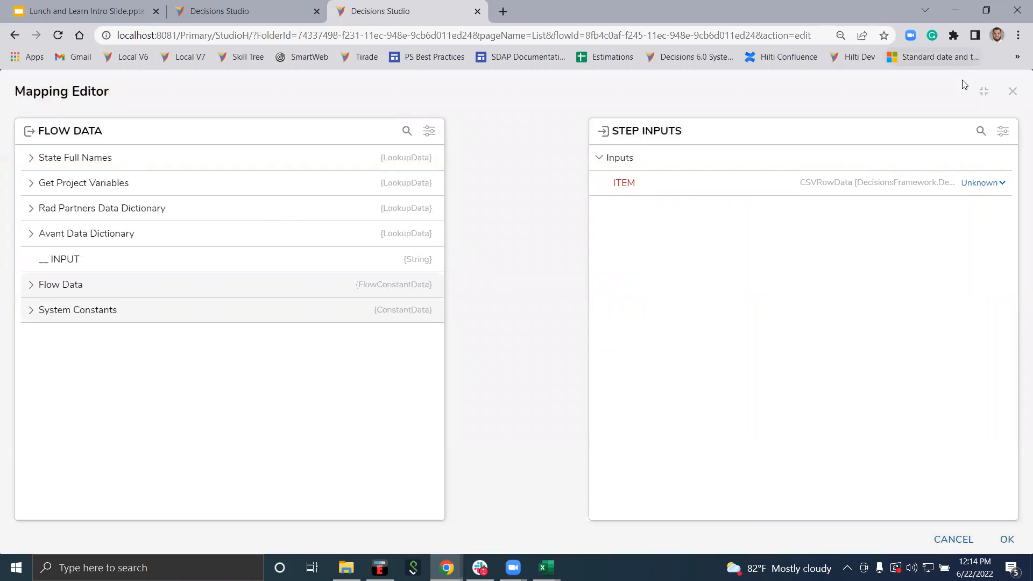
left_click(989, 183)
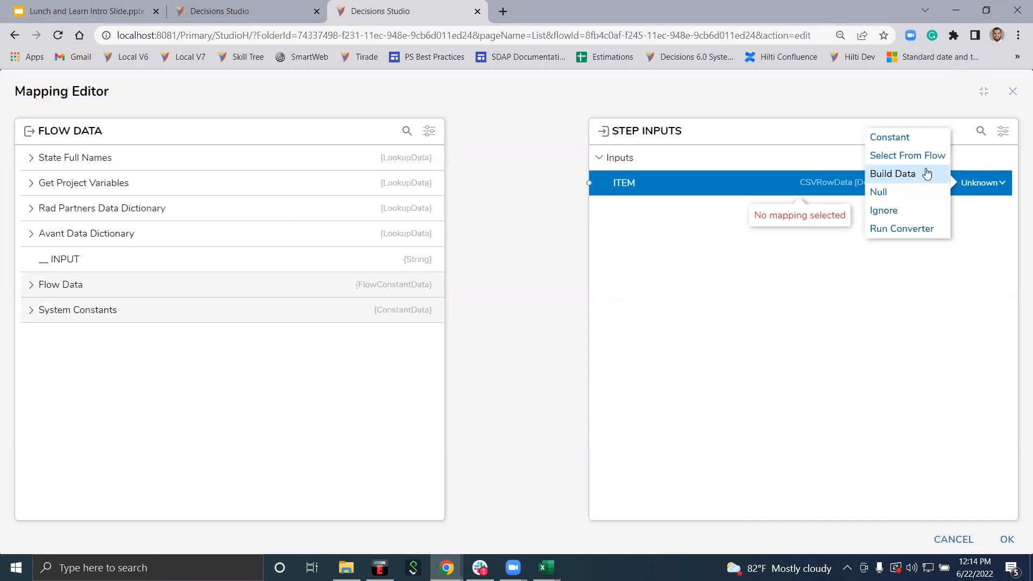
left_click(902, 172)
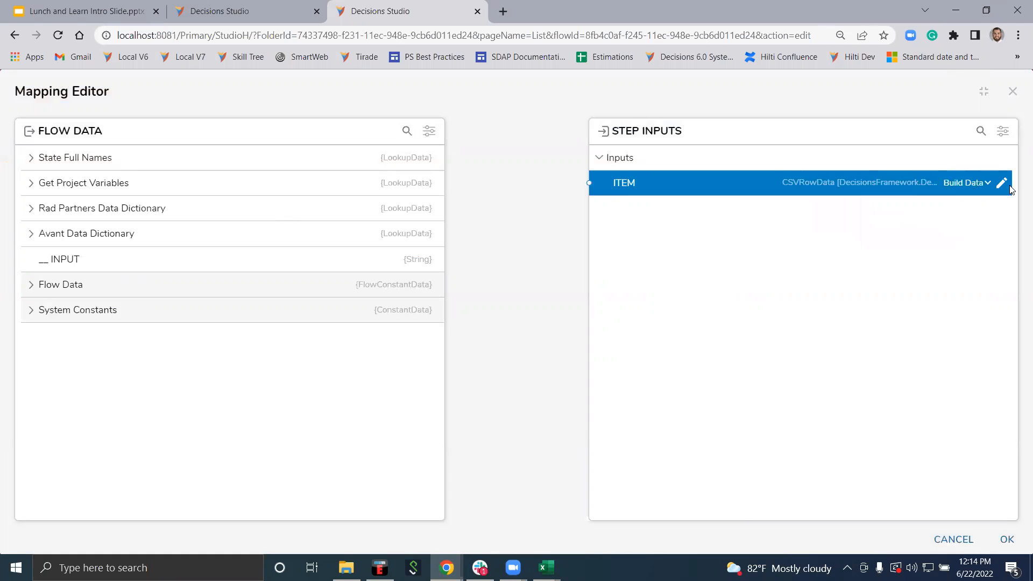
left_click(1004, 185)
scroll(843, 301, "down", 12)
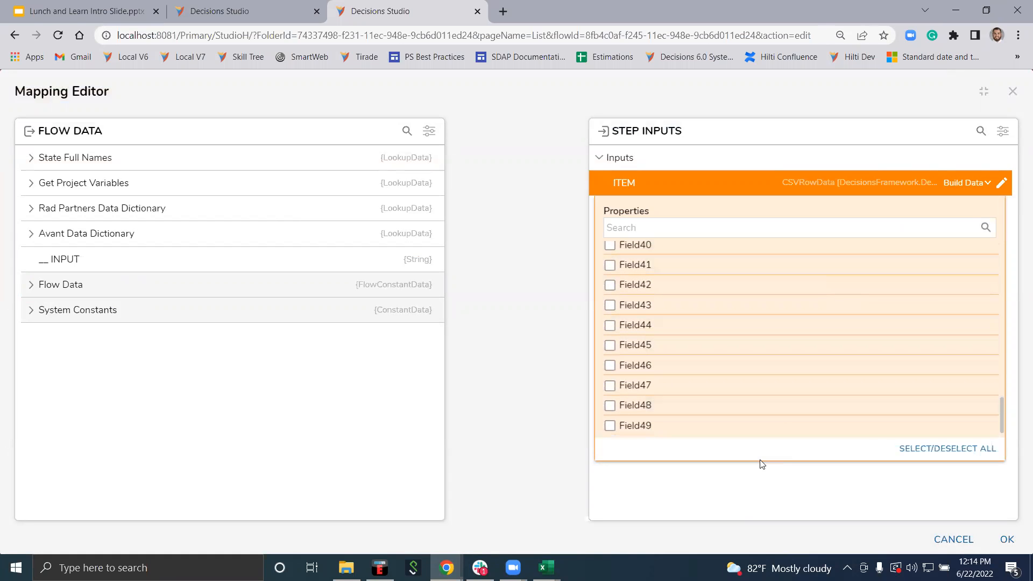
scroll(889, 256, "up", 10)
scroll(917, 305, "up", 2)
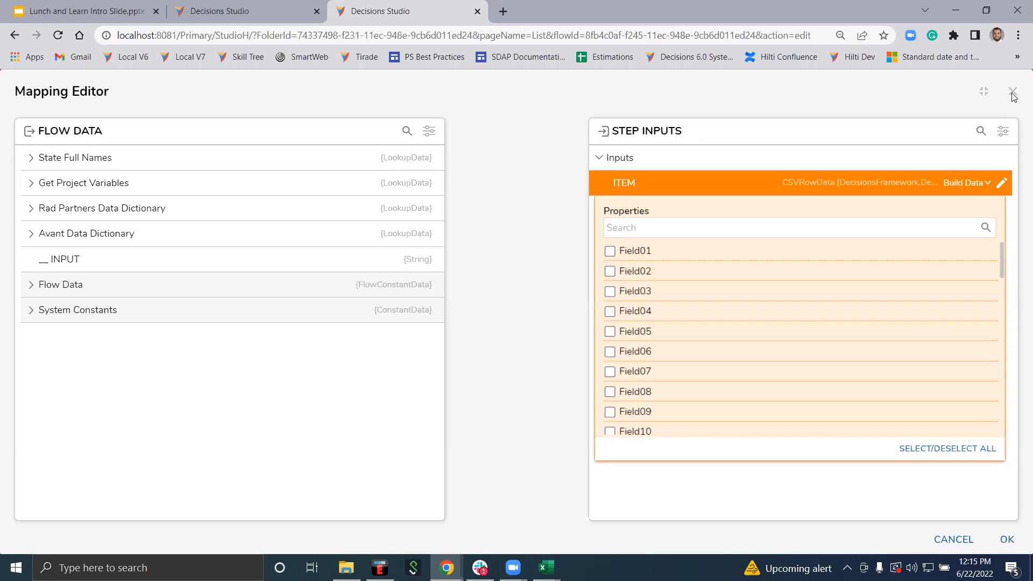
left_click(904, 183)
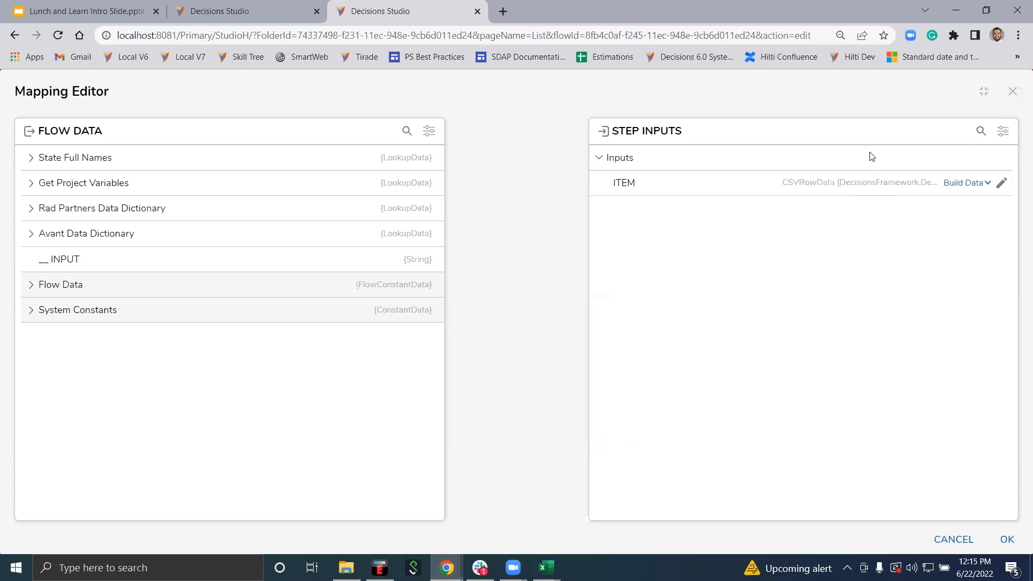
left_click(1012, 92)
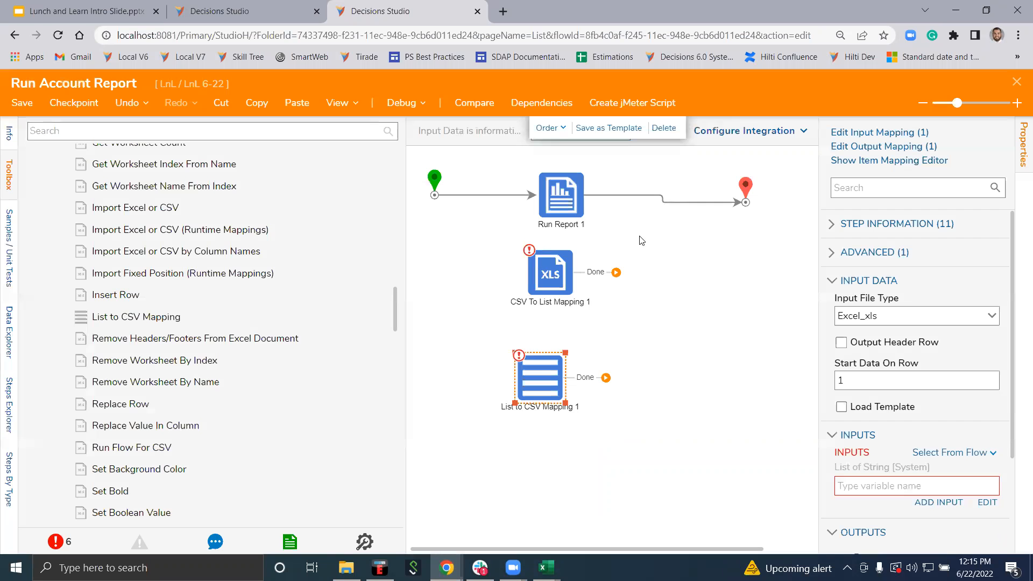
Stack the two CSV mapping steps neatly below Run Report 1 and straighten the end step's connection from Run Report 1
left_click(559, 376)
left_click_drag(559, 290, 573, 279)
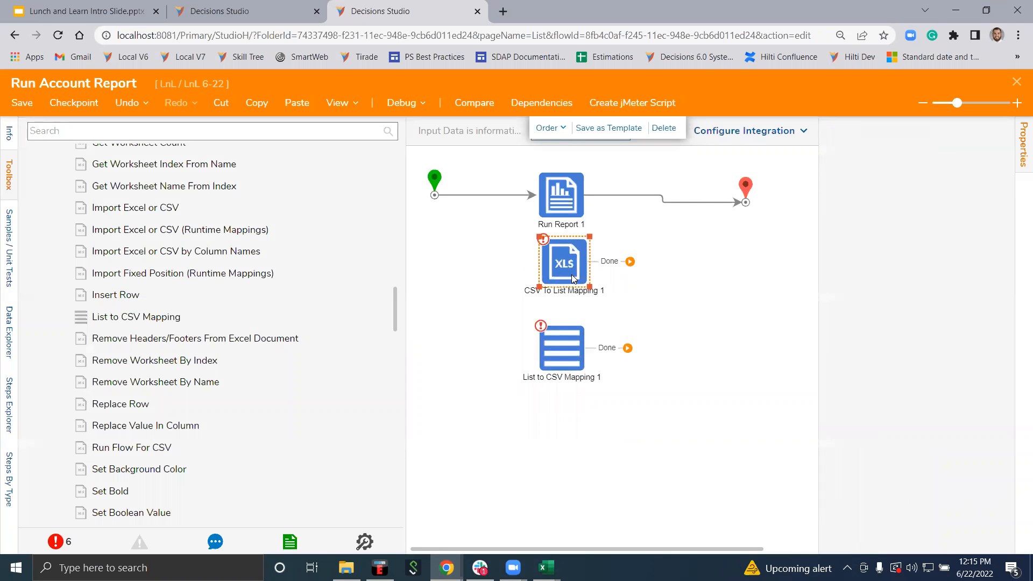
left_click_drag(559, 342, 567, 314)
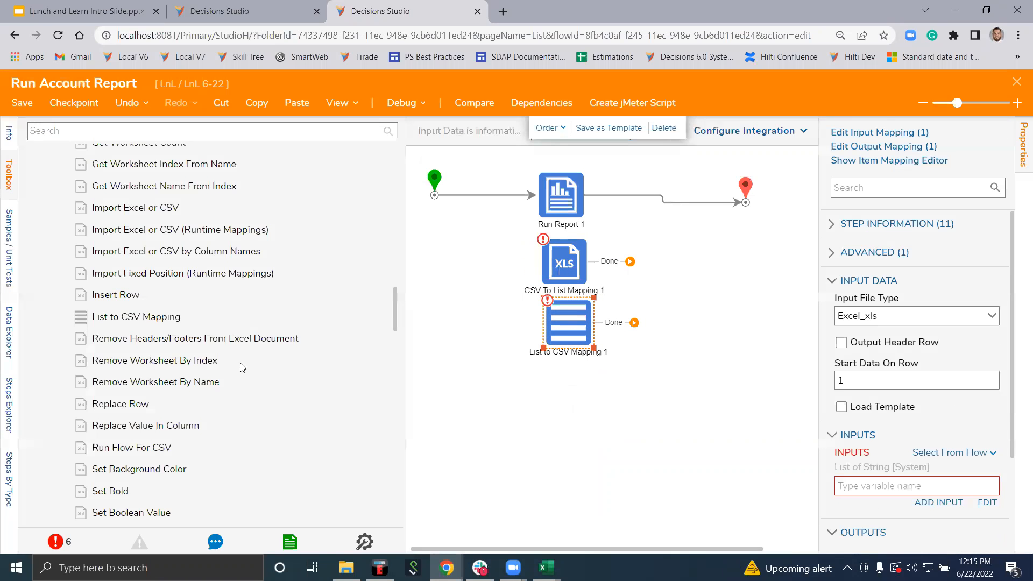
scroll(252, 366, "down", 1)
scroll(257, 362, "up", 1)
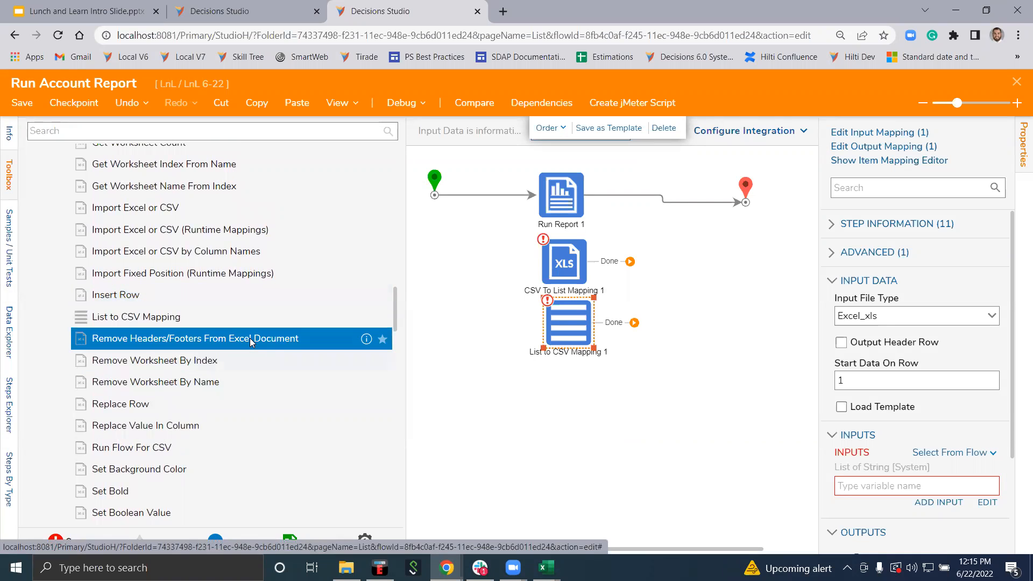
left_click_drag(743, 191, 742, 186)
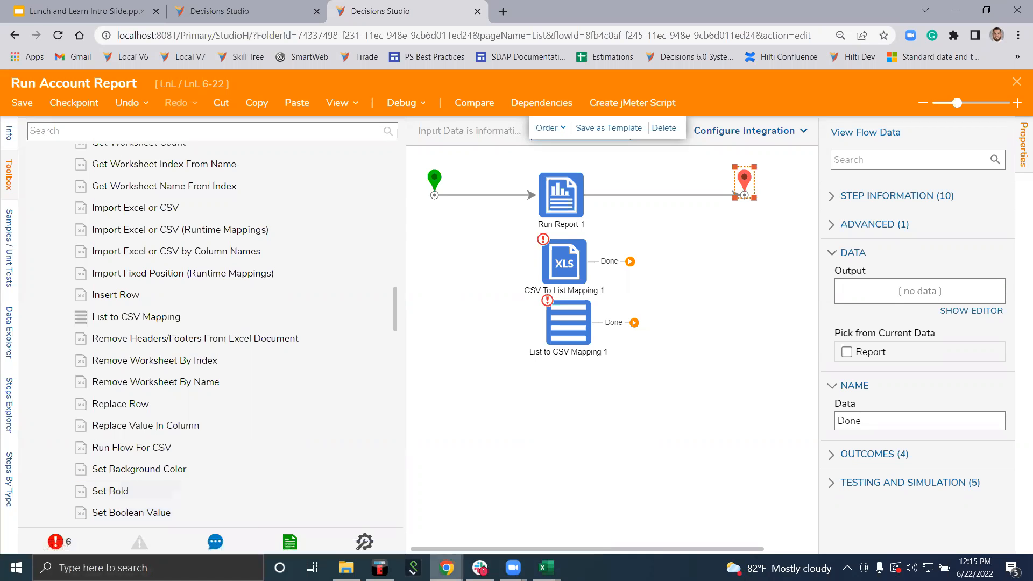
mouse_move(446, 567)
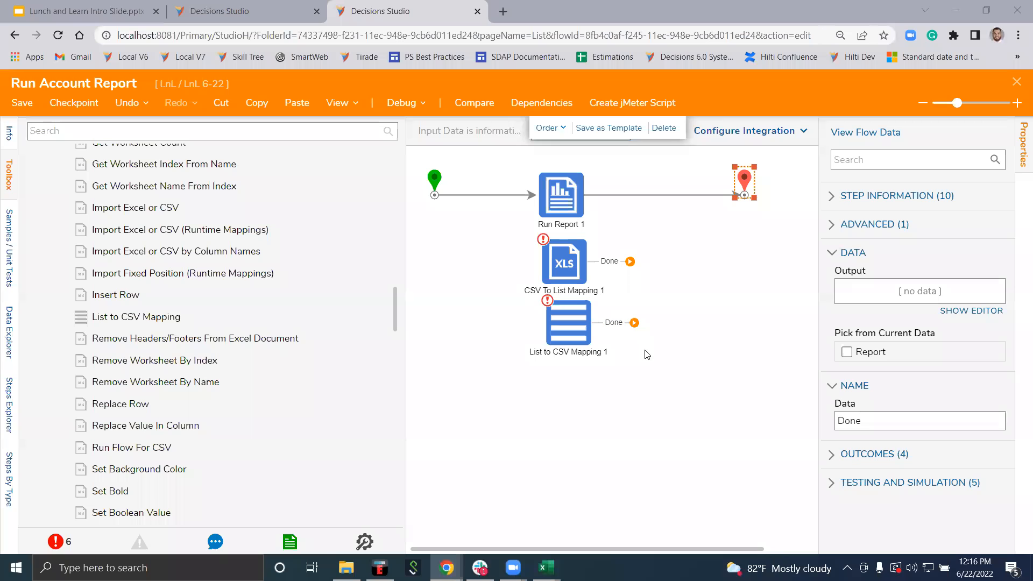
Align the CSV To List Mapping and List to CSV Mapping steps vertically beneath Run Report 1, and reselect the List to CSV Mapping step
left_click_drag(569, 271, 569, 268)
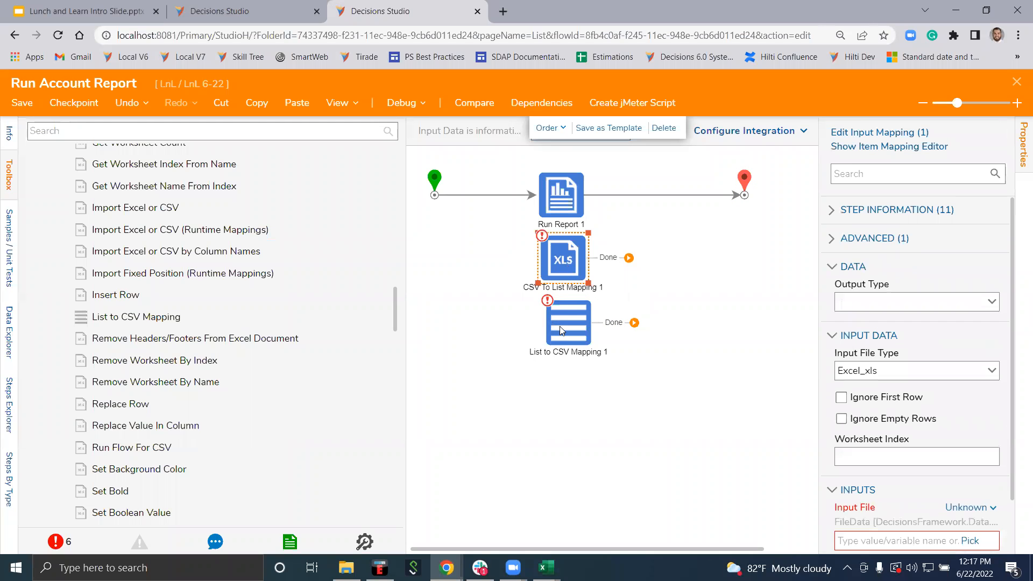
left_click_drag(562, 331, 554, 331)
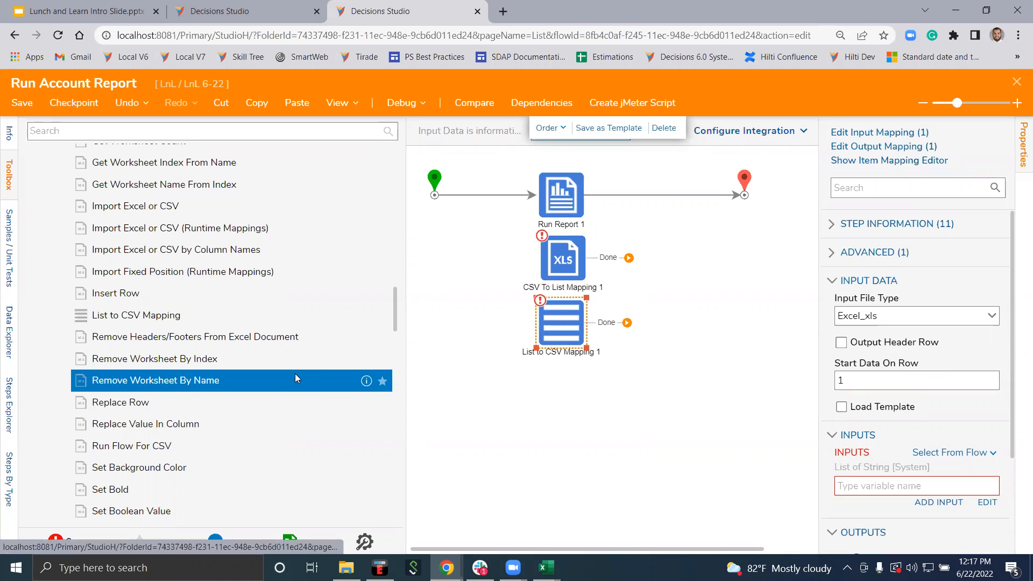
scroll(295, 373, "down", 1)
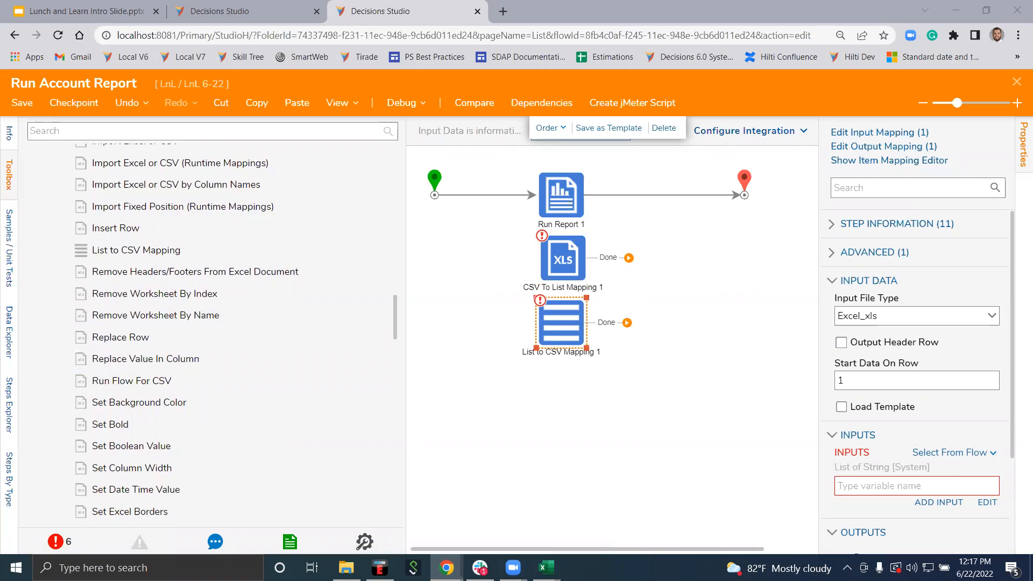
left_click(677, 407)
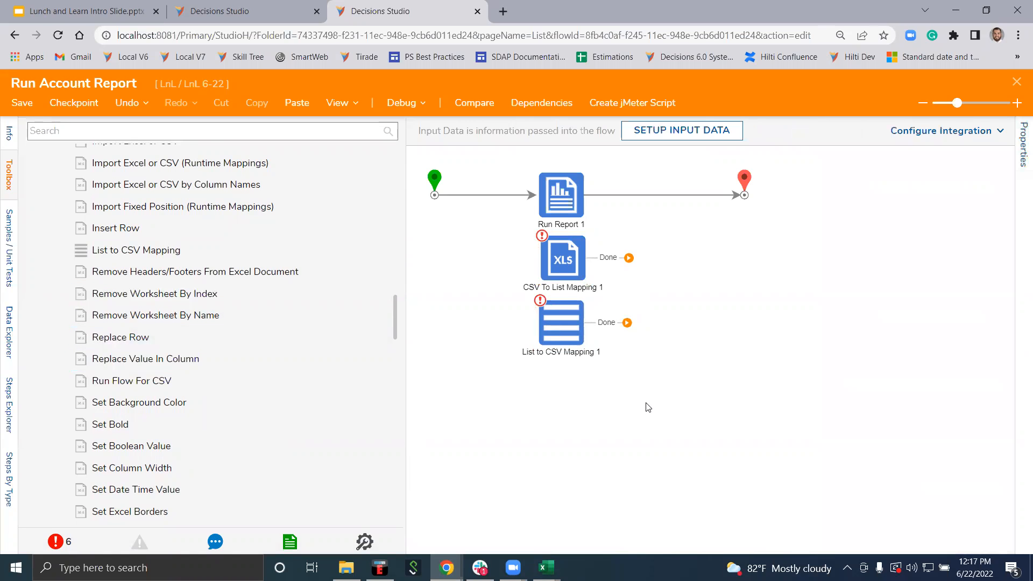
left_click(568, 313)
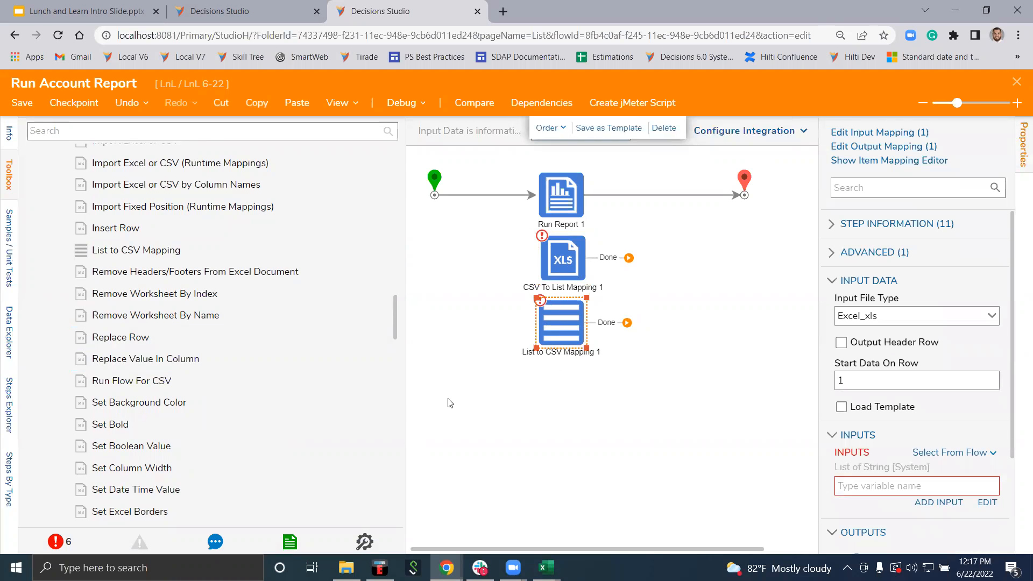
Look through the Excel & CSV steps listed around and above List to CSV Mapping, including the Import and Get steps
scroll(304, 403, "up", 2)
scroll(303, 402, "up", 2)
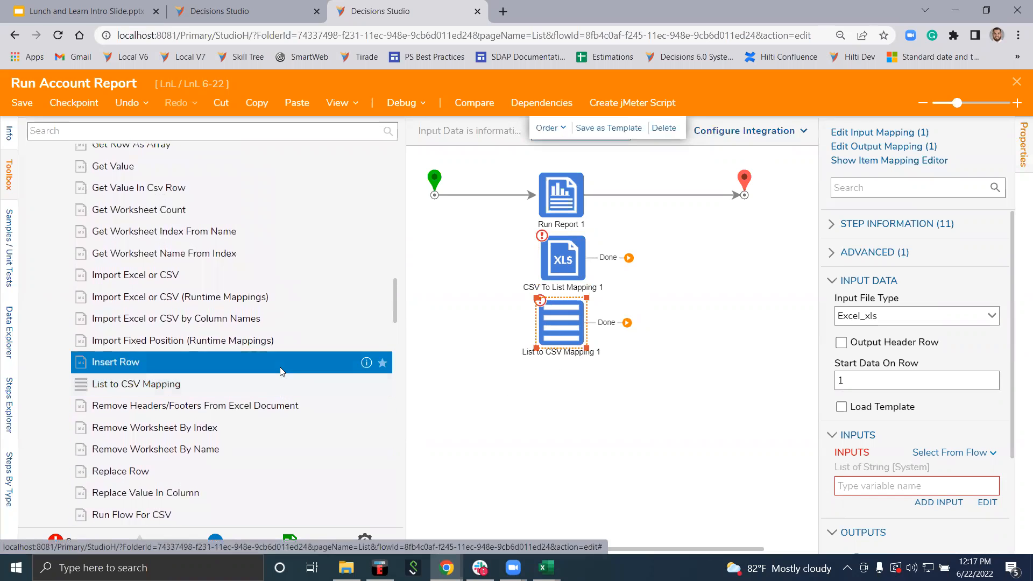
scroll(279, 367, "down", 1)
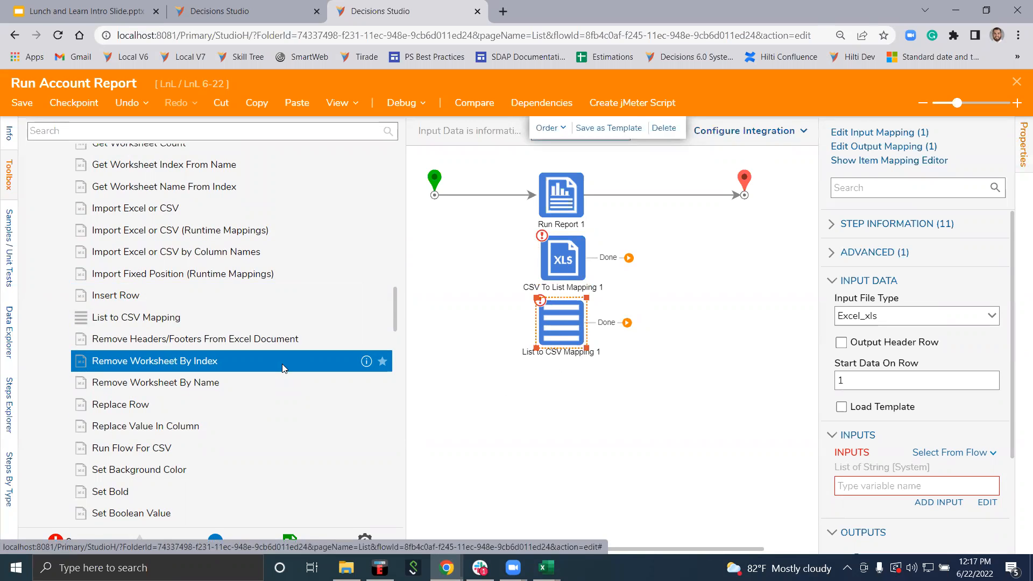
scroll(280, 363, "up", 1)
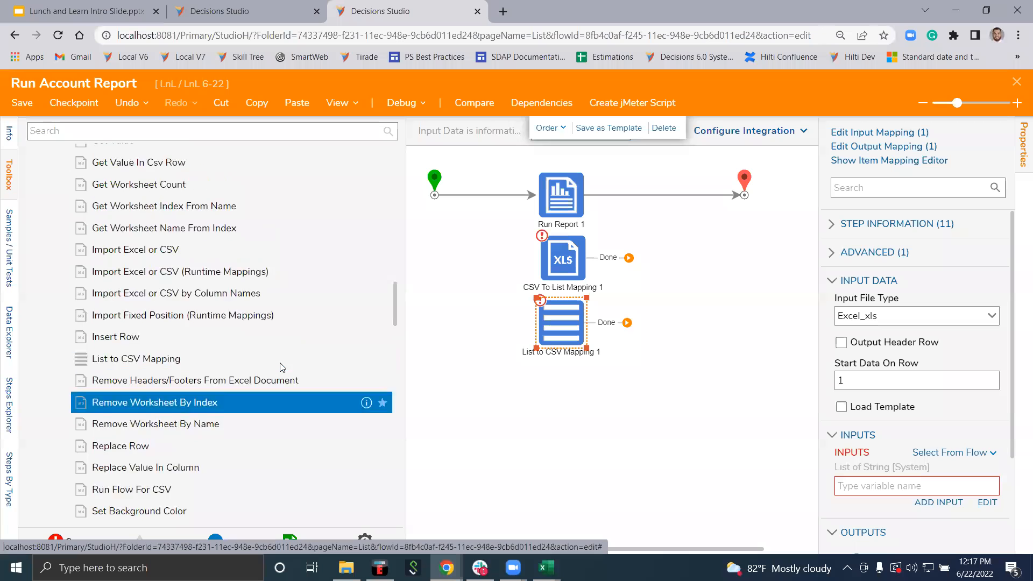
scroll(287, 361, "up", 2)
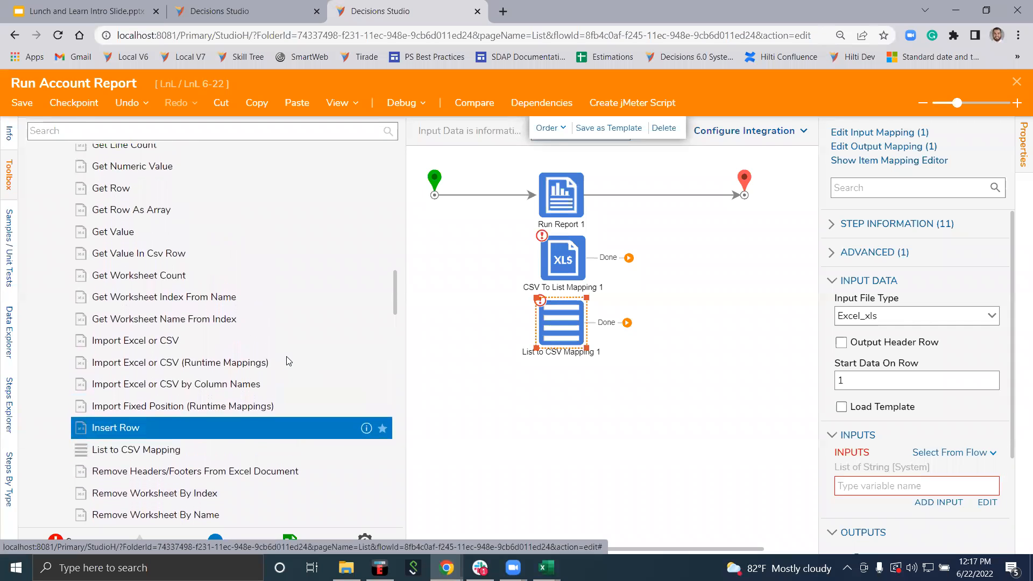
scroll(286, 362, "up", 1)
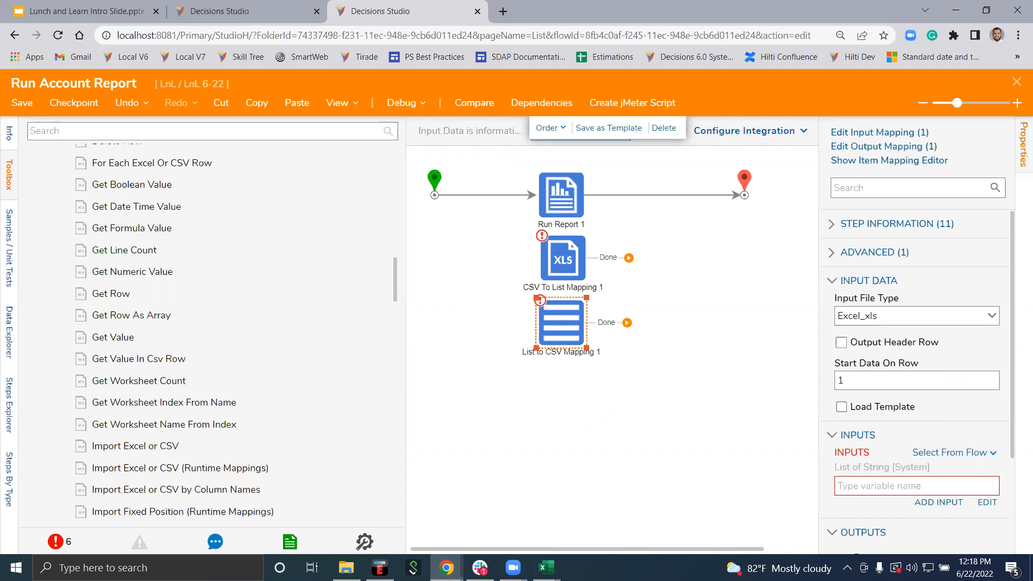
Display Run Report 1's settings, browse the Excel & CSV conversion, mapping and import steps, and clear the canvas selection
left_click(556, 198)
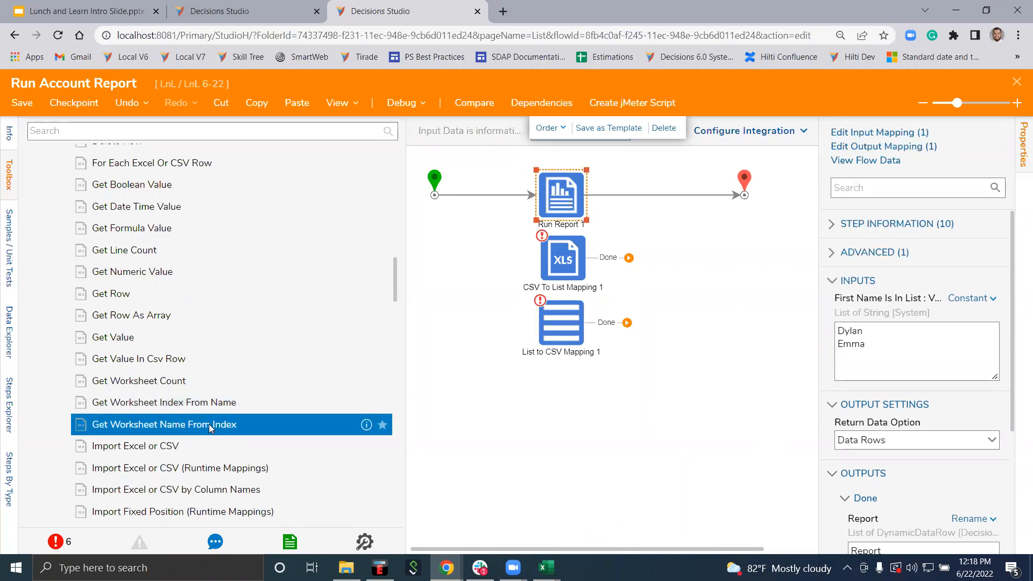
scroll(210, 428, "down", 1)
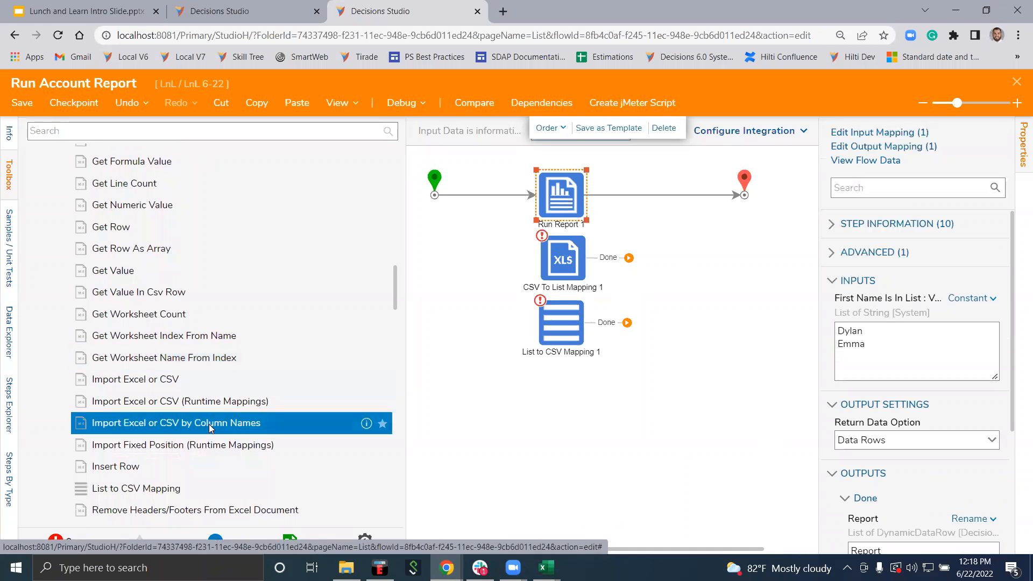
scroll(210, 428, "down", 2)
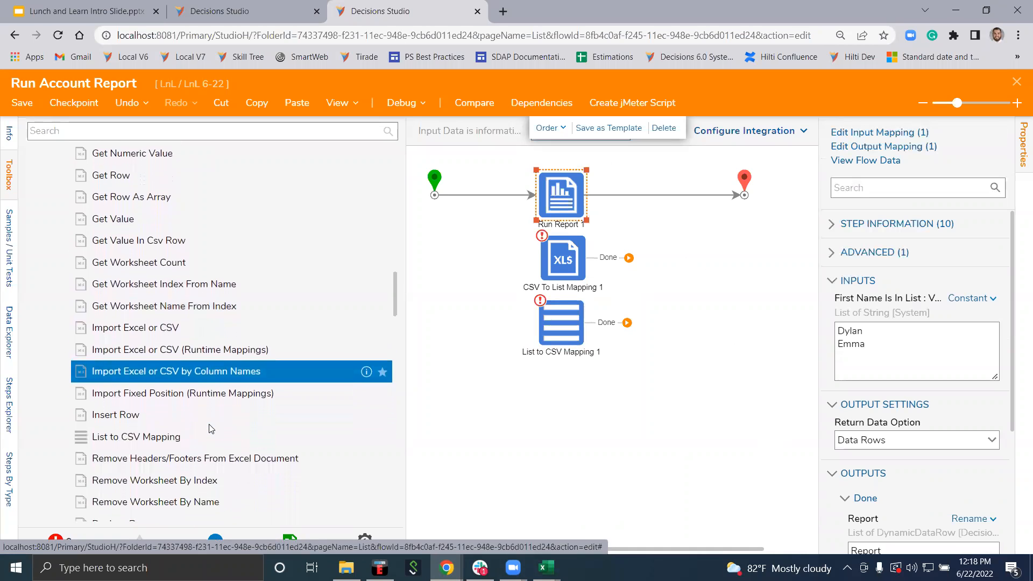
scroll(211, 429, "down", 4)
scroll(213, 431, "up", 4)
scroll(215, 430, "up", 4)
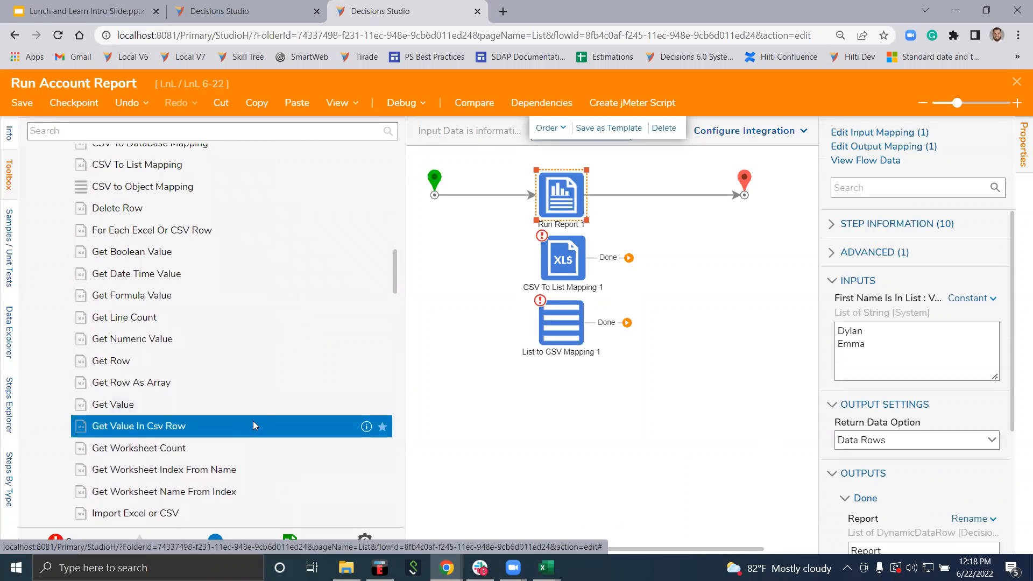
scroll(263, 425, "up", 1)
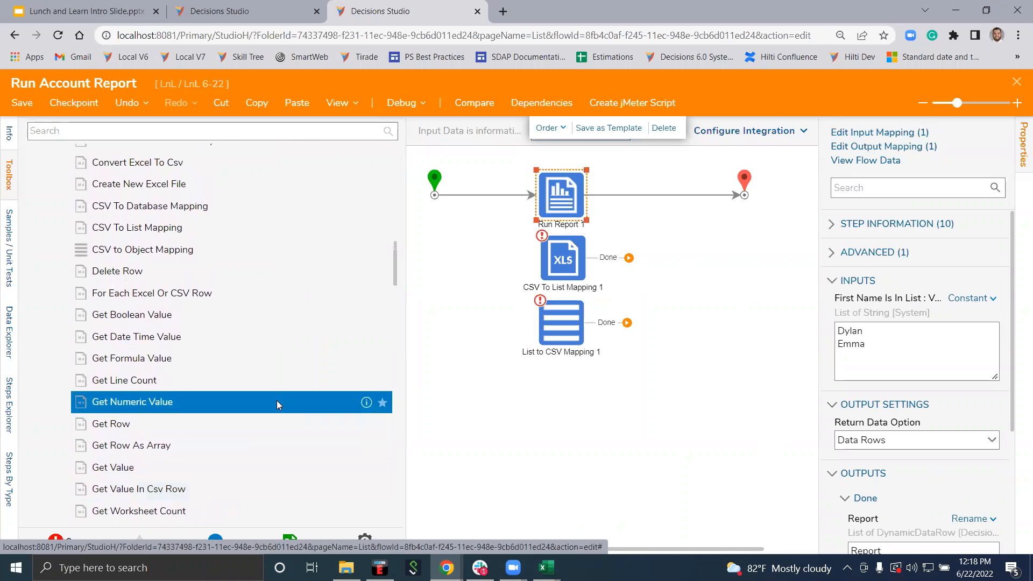
scroll(277, 400, "up", 4)
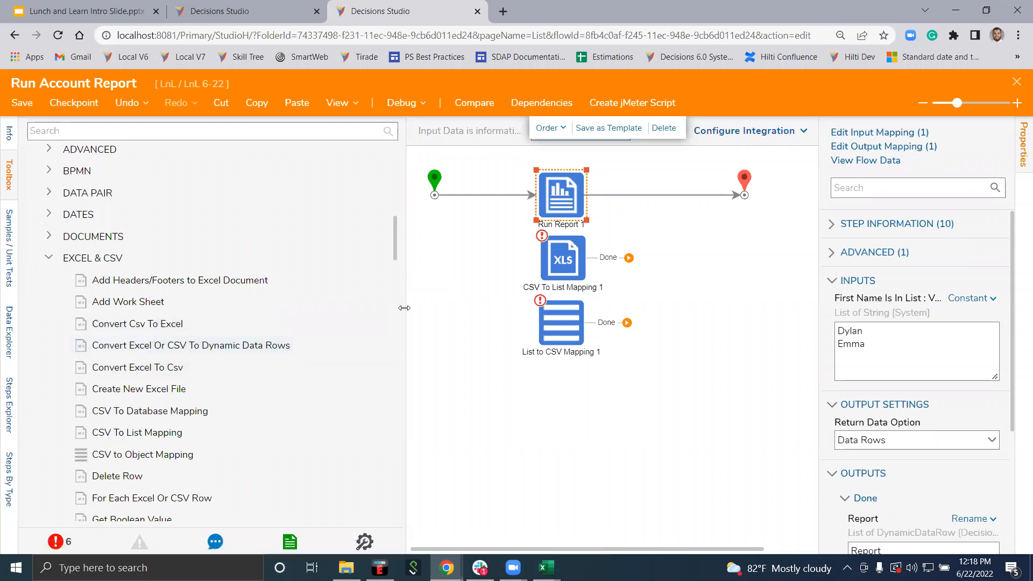
left_click(270, 408)
scroll(258, 411, "down", 1)
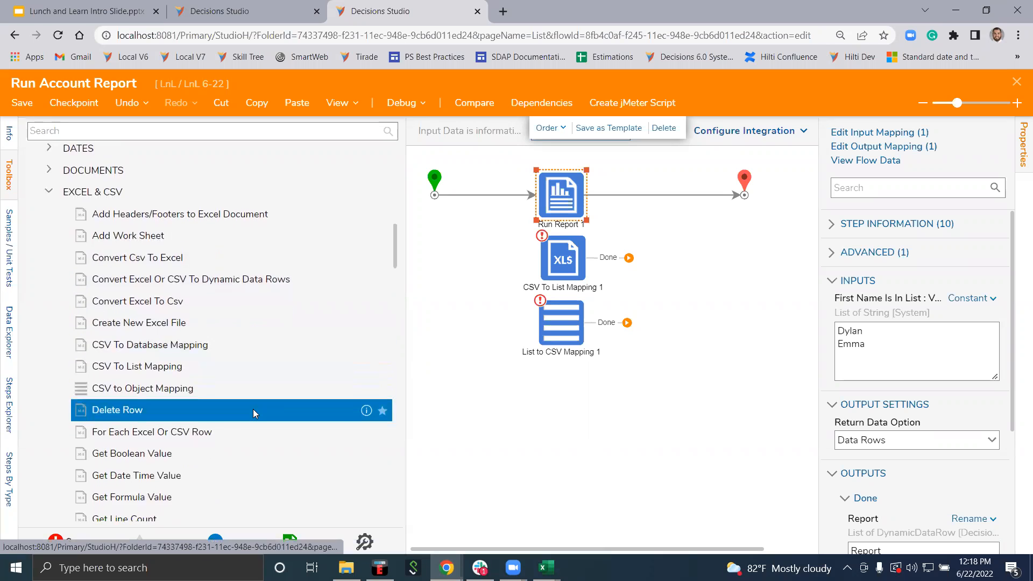
scroll(254, 412, "down", 5)
scroll(272, 460, "down", 1)
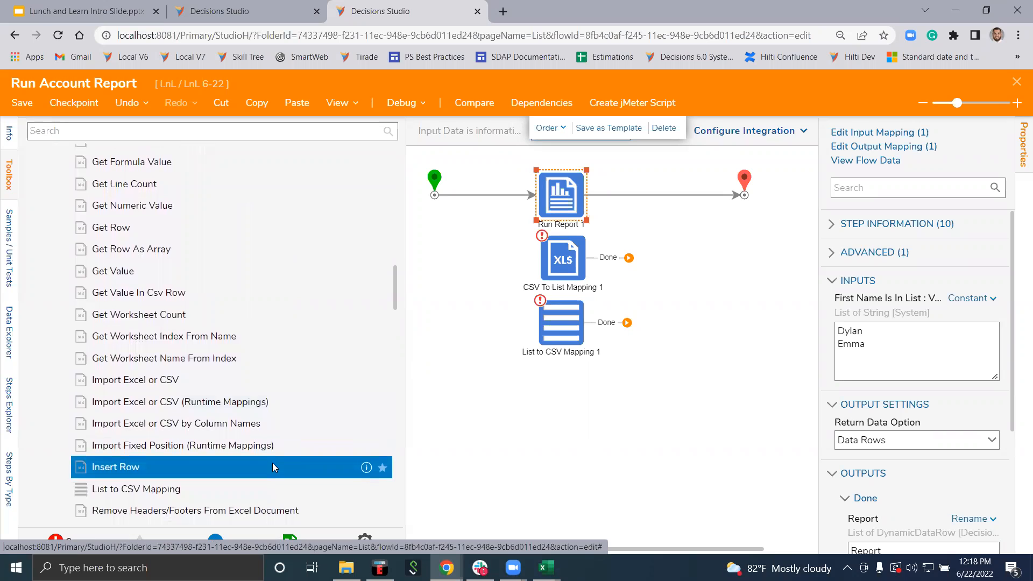
left_click(559, 446)
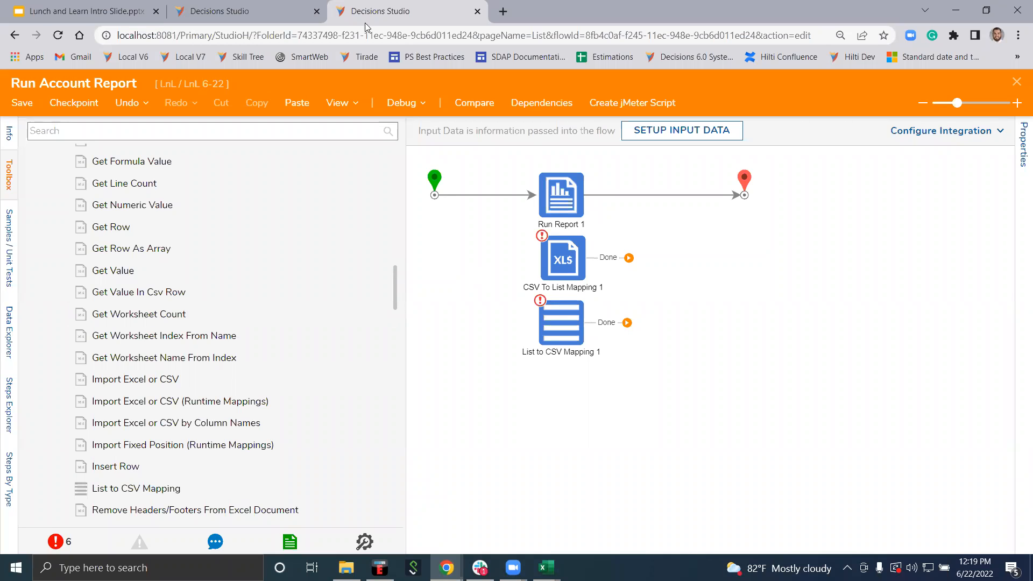
Close the Account Report In List designer to return to the LnL 6-22 folder, without creating another report
left_click(282, 6)
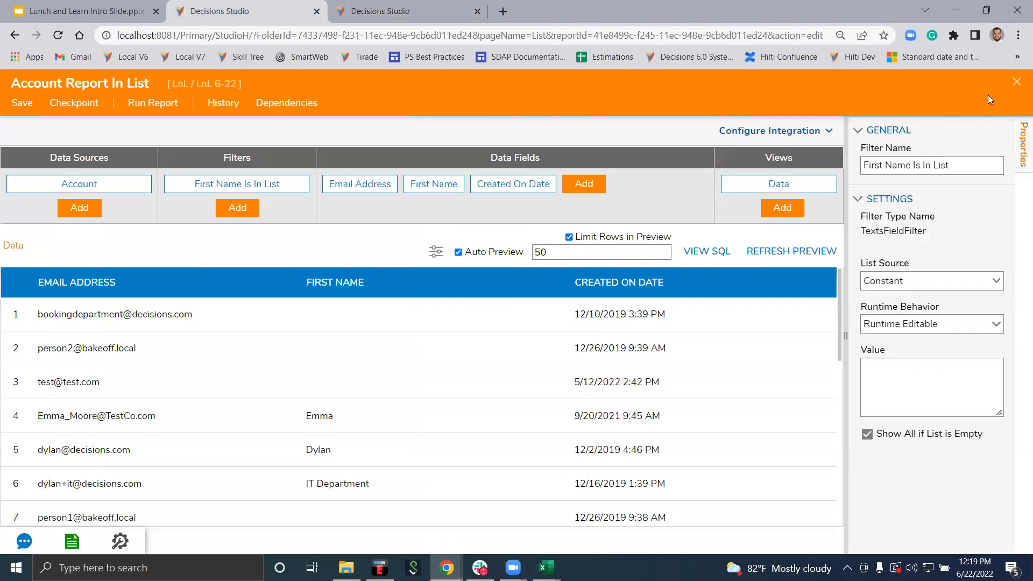
left_click(1016, 81)
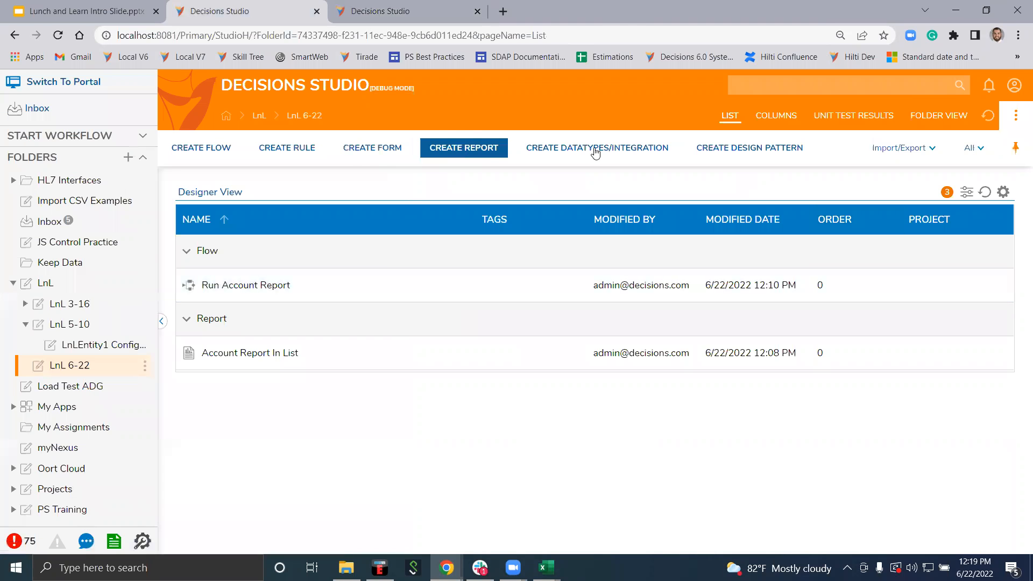
left_click(461, 148)
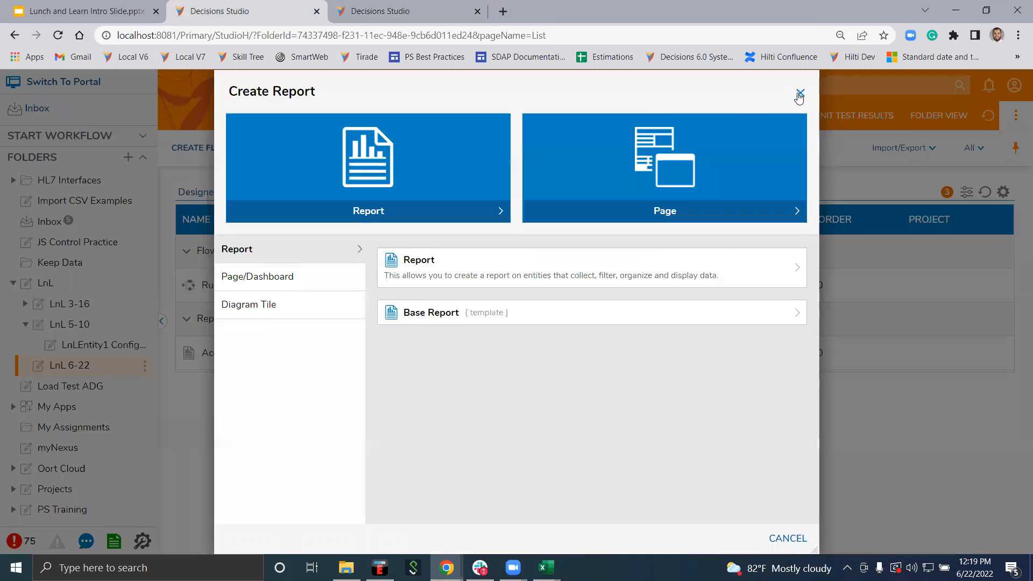
left_click(799, 94)
Create a Flow Structure named TestForReport with String fields Test1 and Test2, and save it in the LnL 6-22 folder
left_click(619, 146)
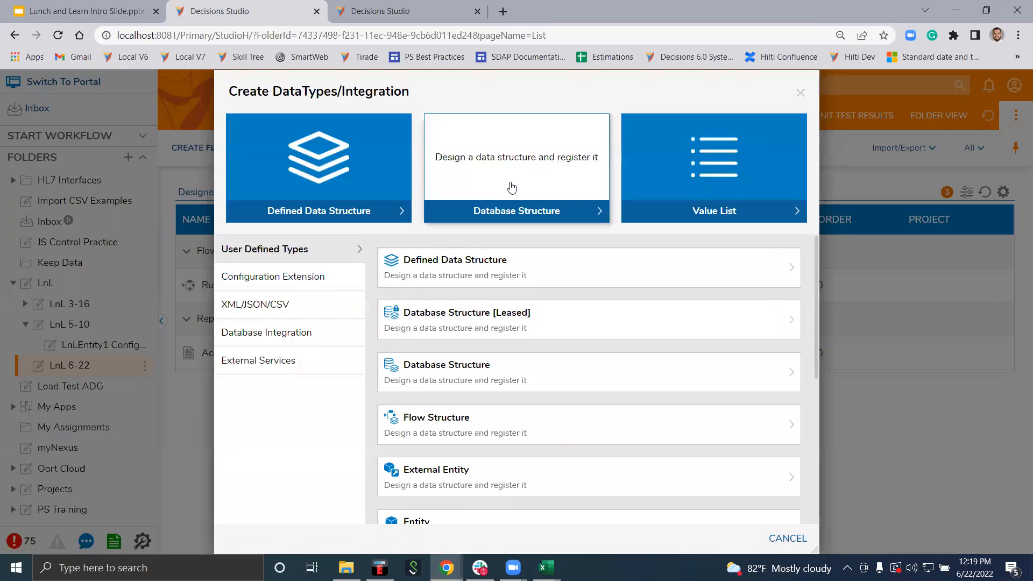
left_click(521, 428)
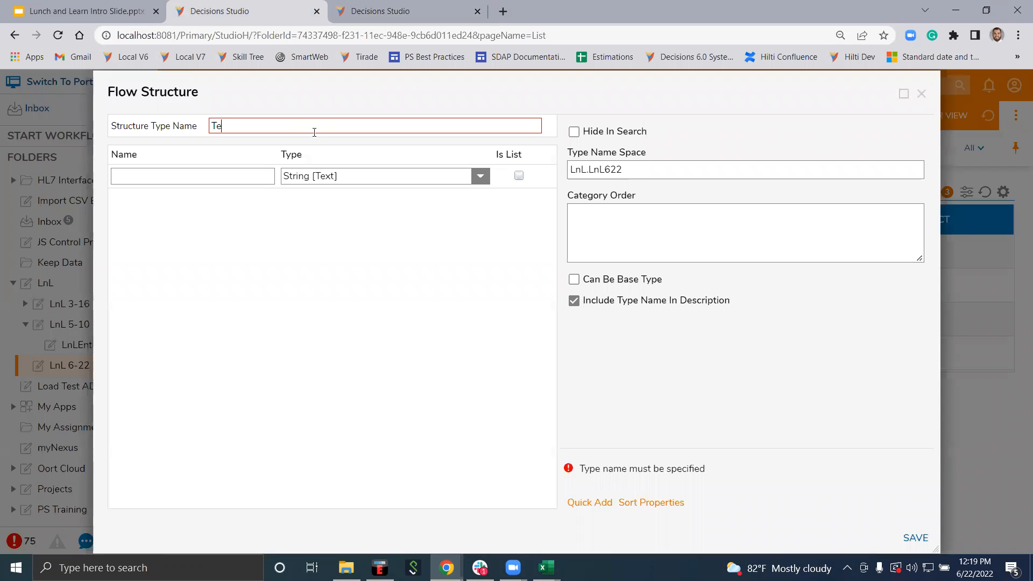
type("TestForReport")
key("Tab")
type("Test1")
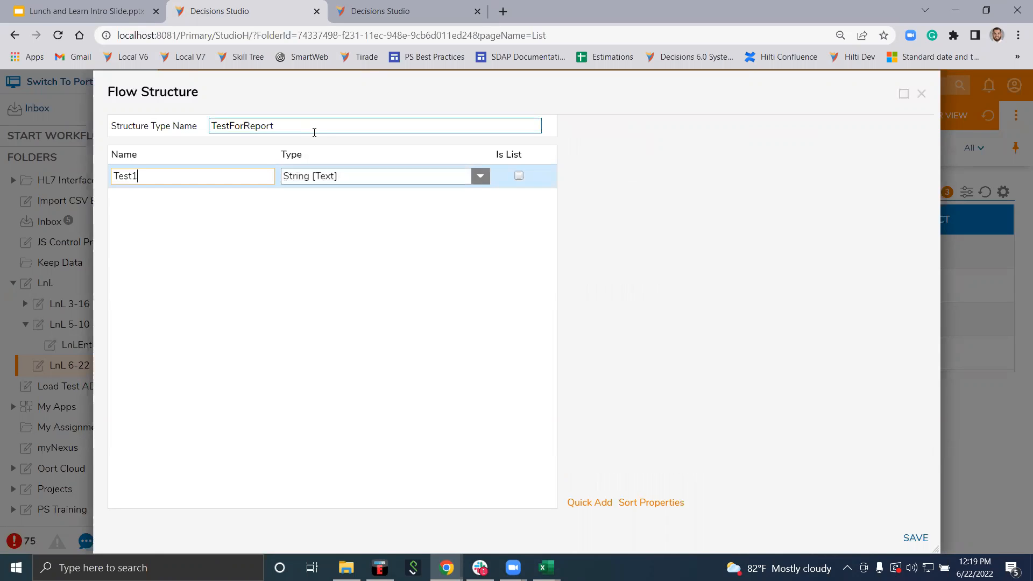
key("Return")
type("Test2")
key("Tab")
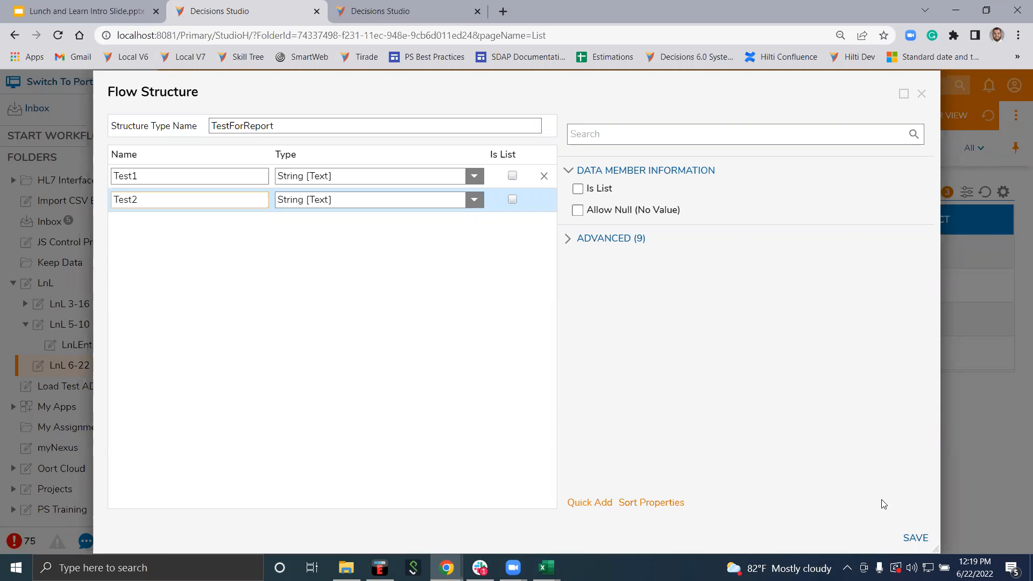
left_click(909, 539)
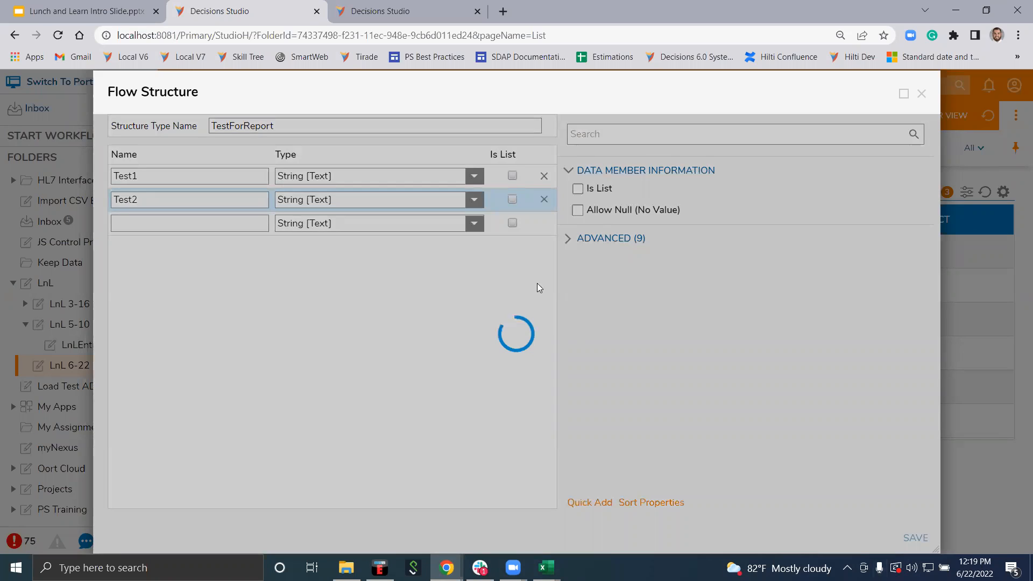
left_click_drag(409, 92, 415, 91)
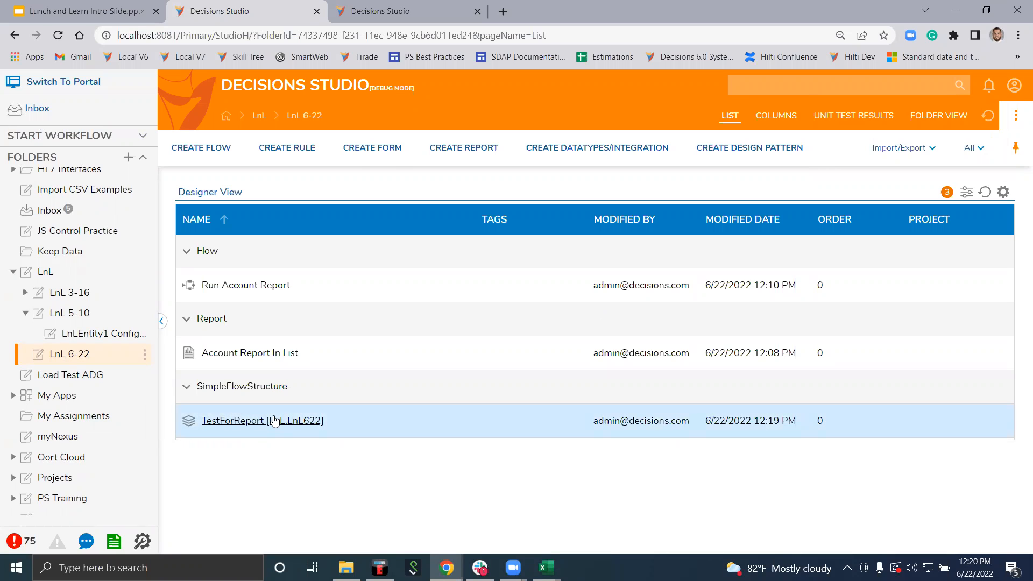
Create a new report named Test Flow Structure Report in the LnL 6-22 folder
left_click(481, 152)
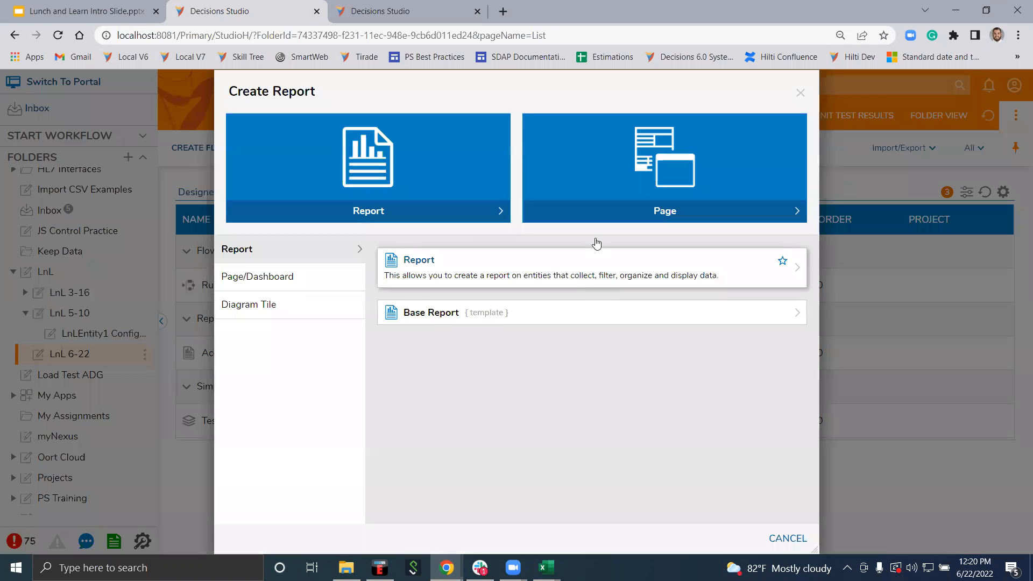
left_click(421, 192)
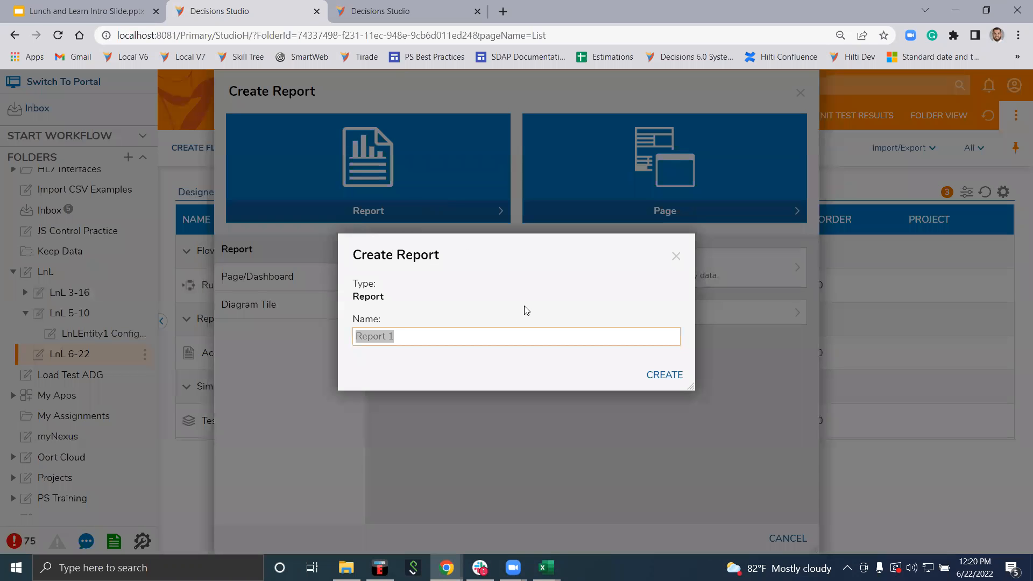
type("Test Flow Stru")
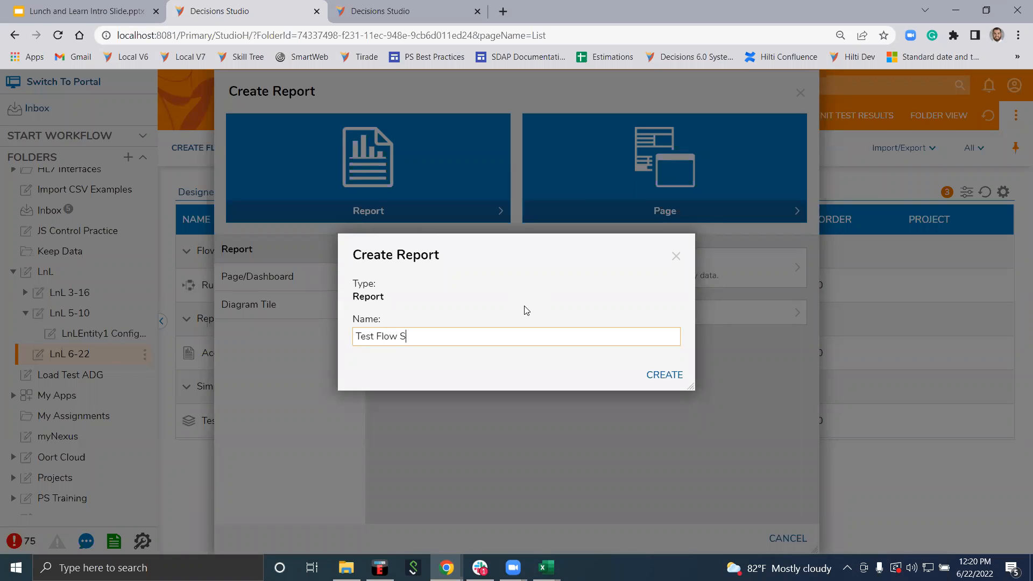
type("ctures Report")
key("Return")
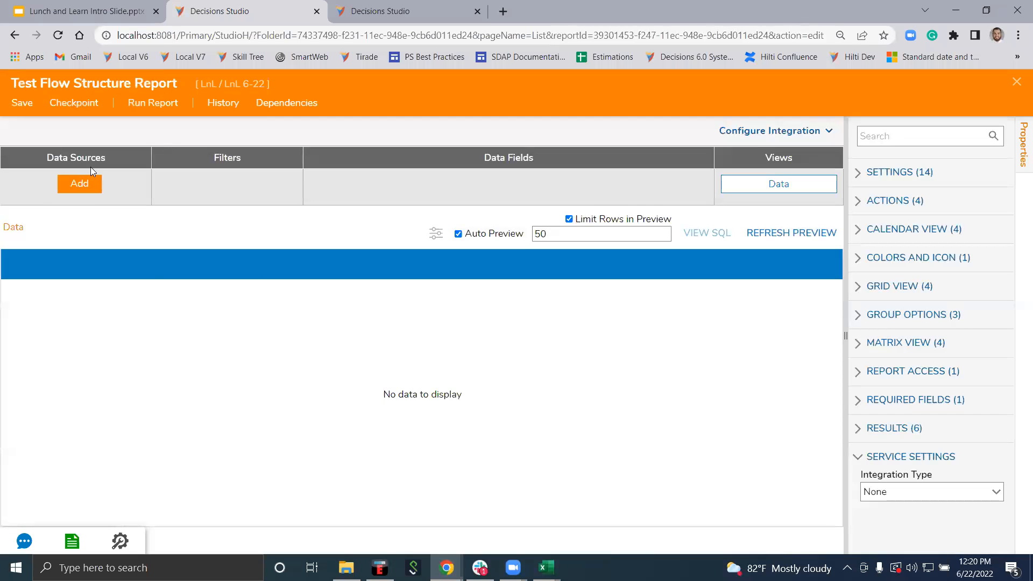
Search the report's available data sources for Test and look through the list for the TestForReport structure
left_click(80, 183)
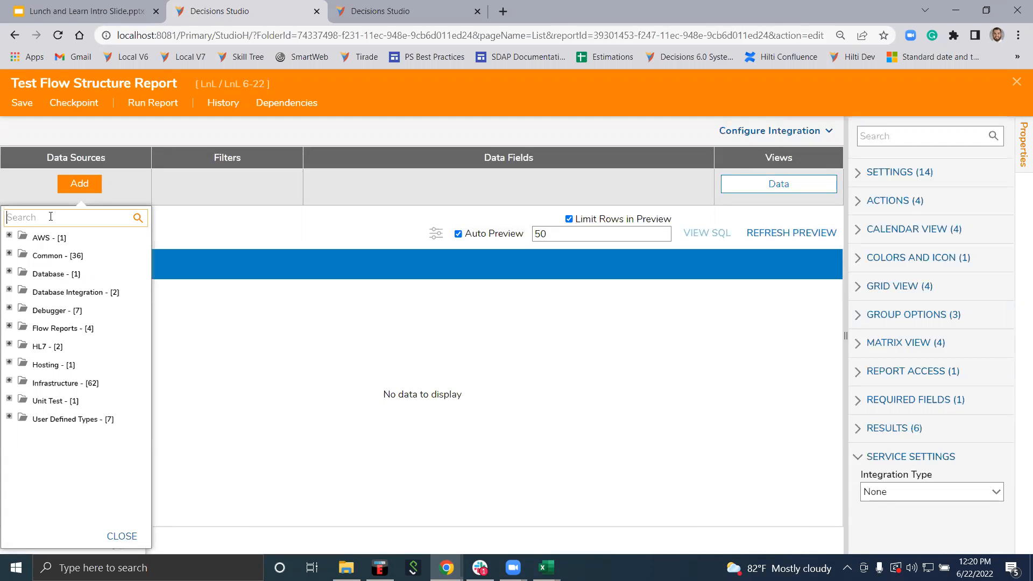
left_click(375, 7)
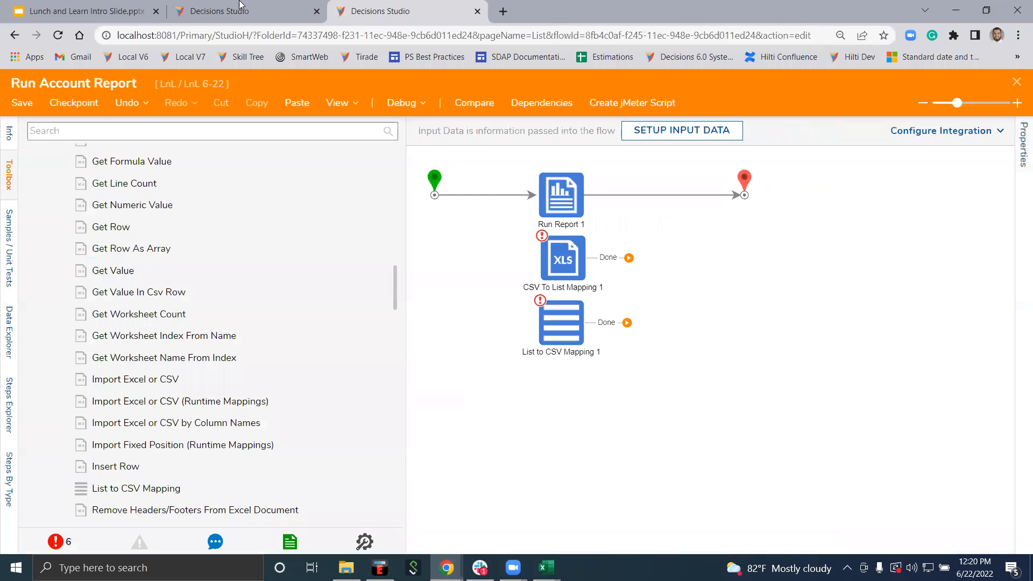
left_click(237, 11)
type("Test")
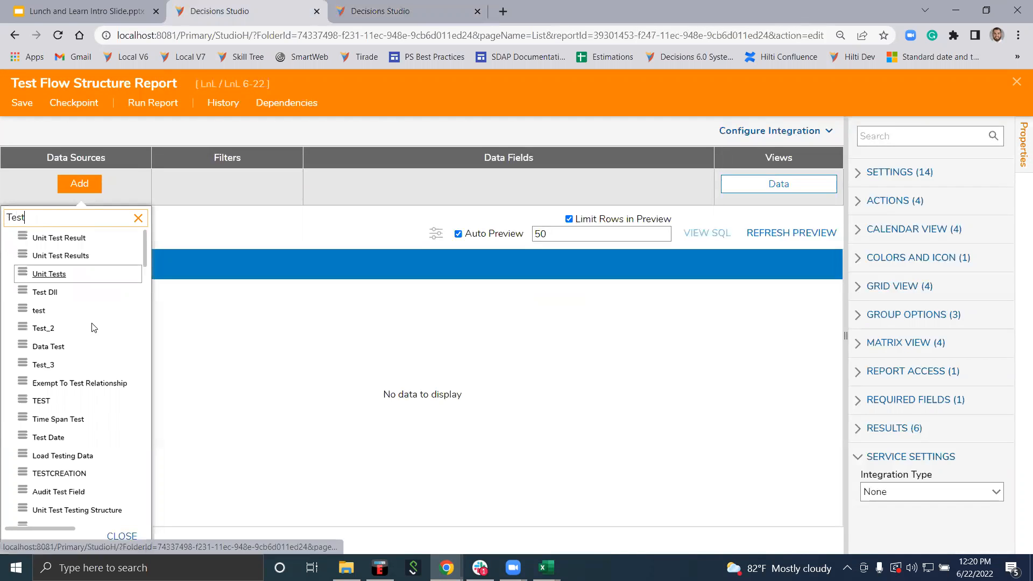
scroll(99, 344, "down", 2)
scroll(90, 394, "down", 3)
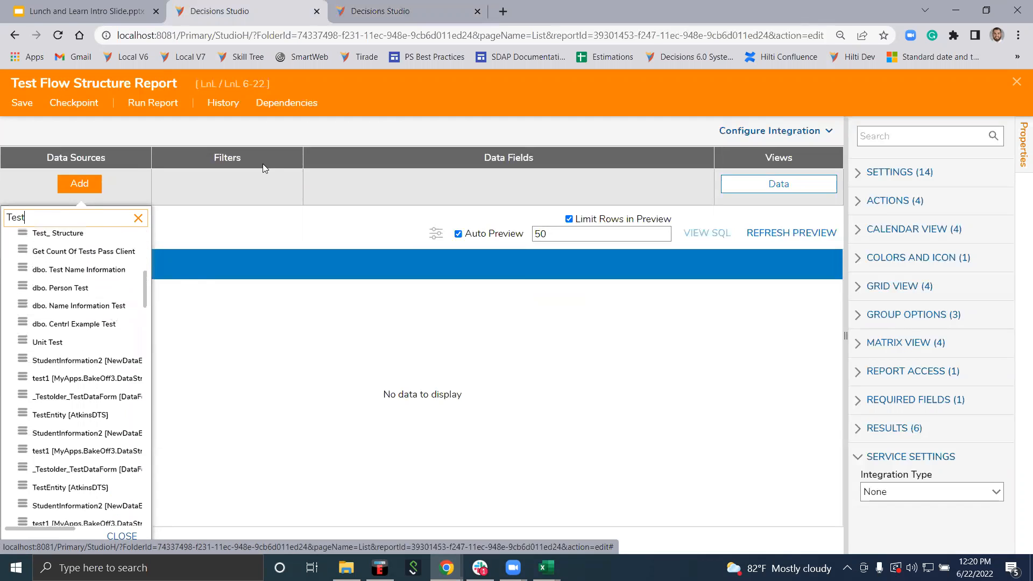
scroll(81, 452, "down", 2)
Close the Run Account Report flow in the other browser tab, saving its changes, and return to the report designer
left_click(409, 11)
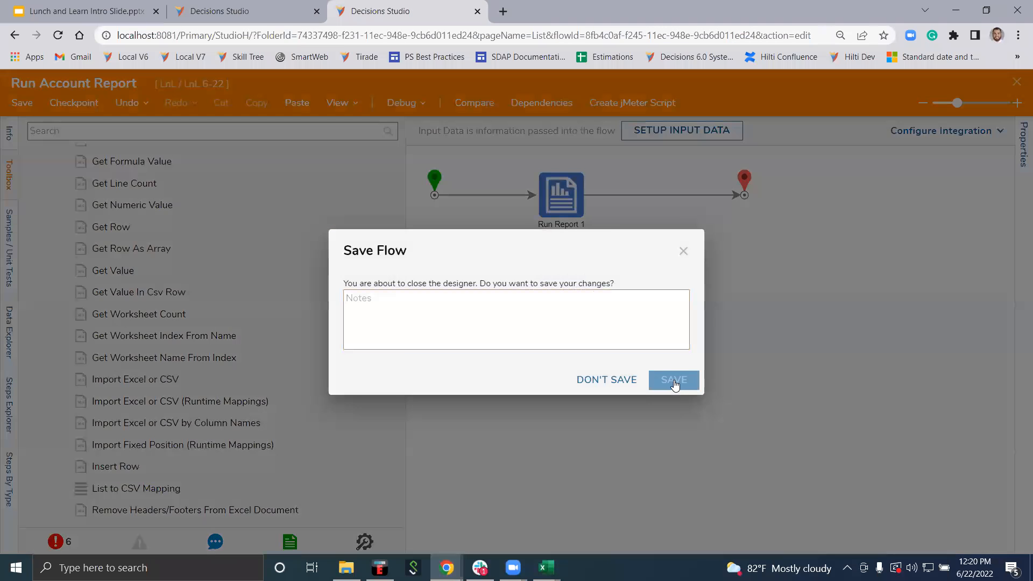
left_click(671, 379)
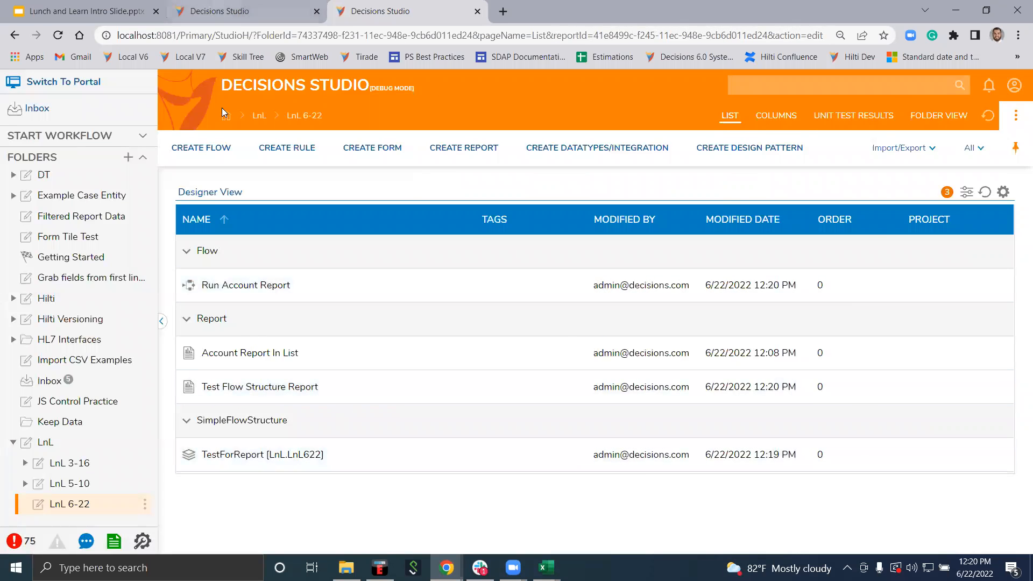
left_click(211, 6)
Search the data sources for the flow structure as TestForRep and as the spaced name Test For Report
type("ForRep")
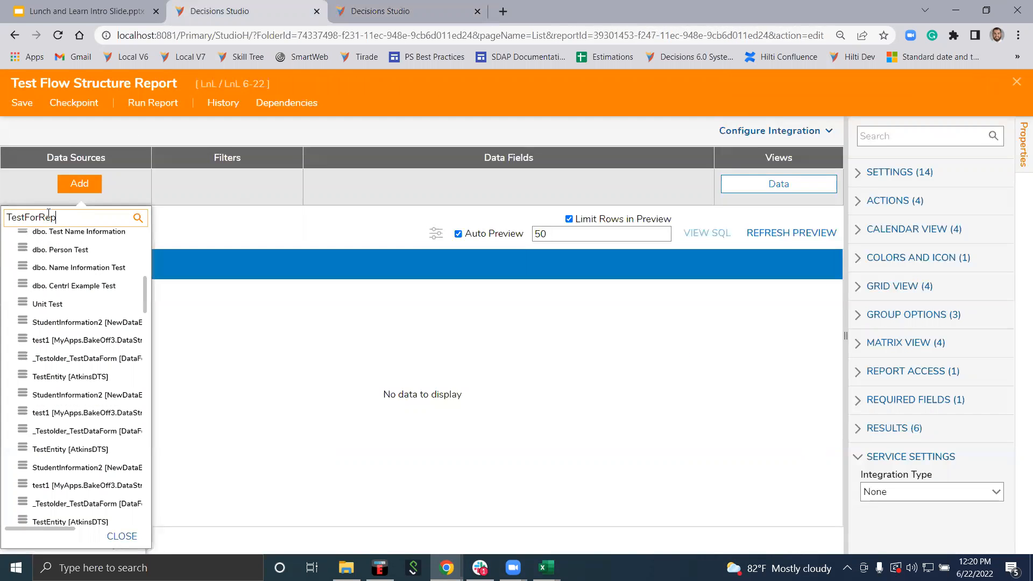
key("BackSpace")
key("BackSpace")
key("BackSpace")
key("BackSpace")
key("BackSpace")
type("For Report")
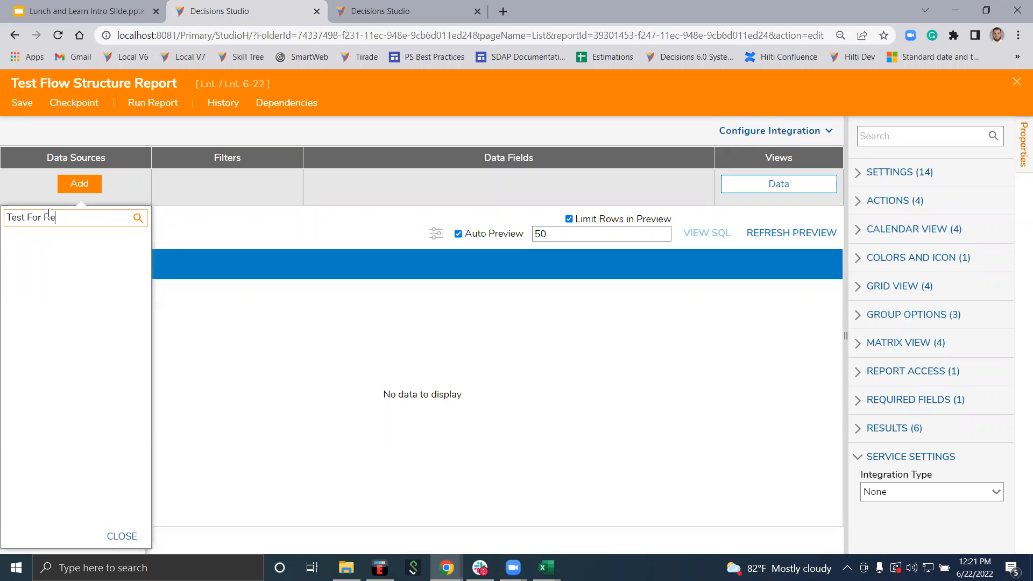
Clear the data source search, look through Database Structures under User Defined Types, and dismiss the source list without adding one
key("BackSpace")
key("BackSpace")
key("BackSpace")
key("BackSpace")
key("BackSpace")
key("BackSpace")
key("BackSpace")
key("BackSpace")
key("BackSpace")
key("BackSpace")
key("BackSpace")
key("BackSpace")
key("BackSpace")
left_click(21, 364)
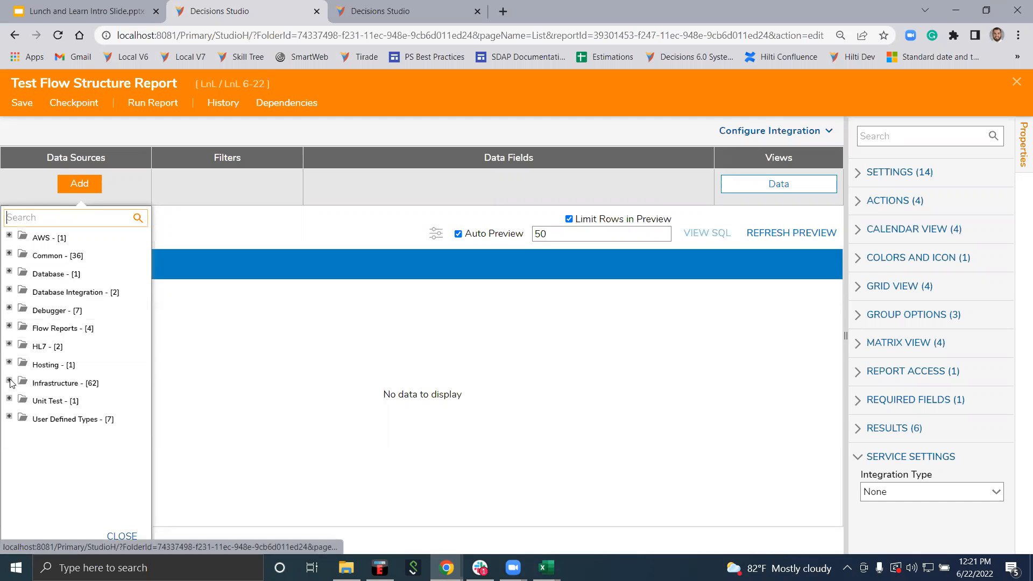
left_click(9, 416)
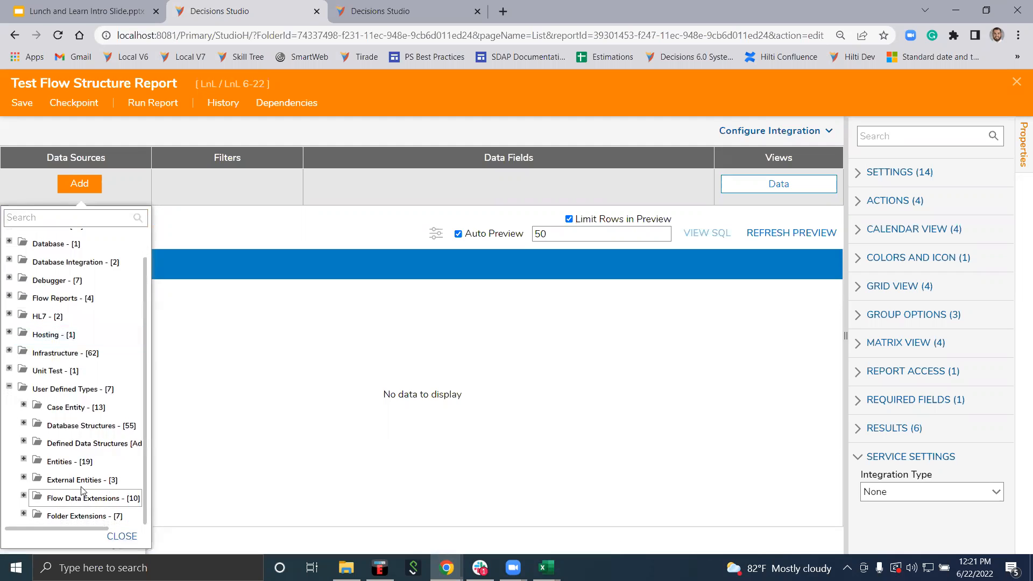
left_click(23, 425)
scroll(30, 428, "down", 8)
scroll(35, 427, "down", 5)
scroll(35, 435, "down", 3)
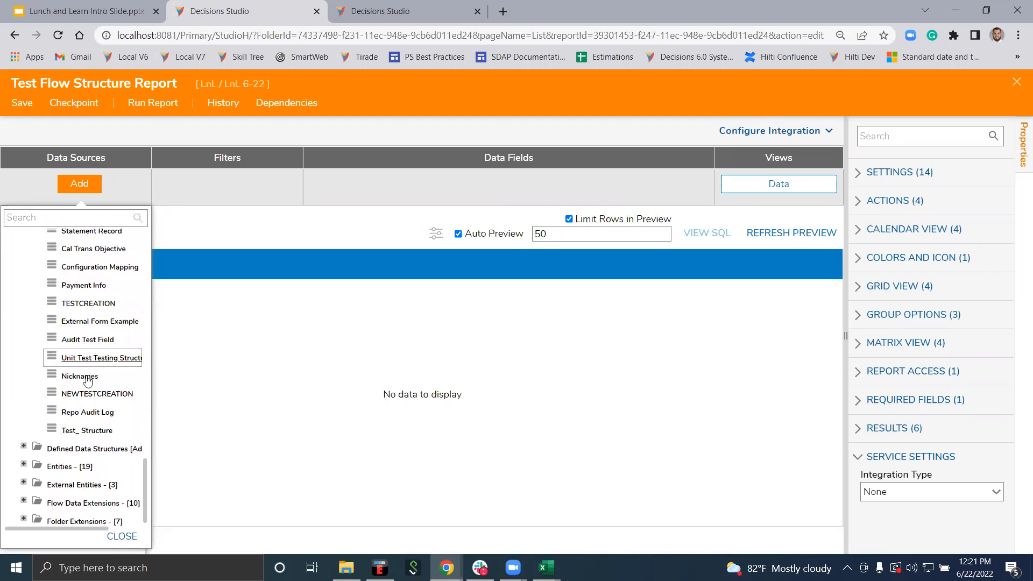
left_click(230, 414)
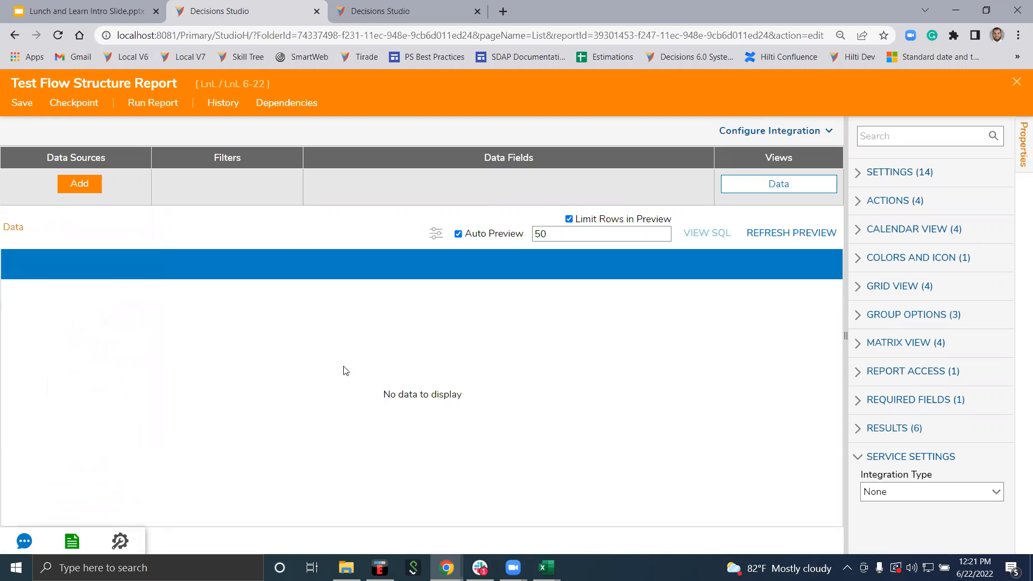
Leave the report designer for the Run Account Report flow and add a For Each Element step below List to CSV Mapping 1
left_click(1016, 85)
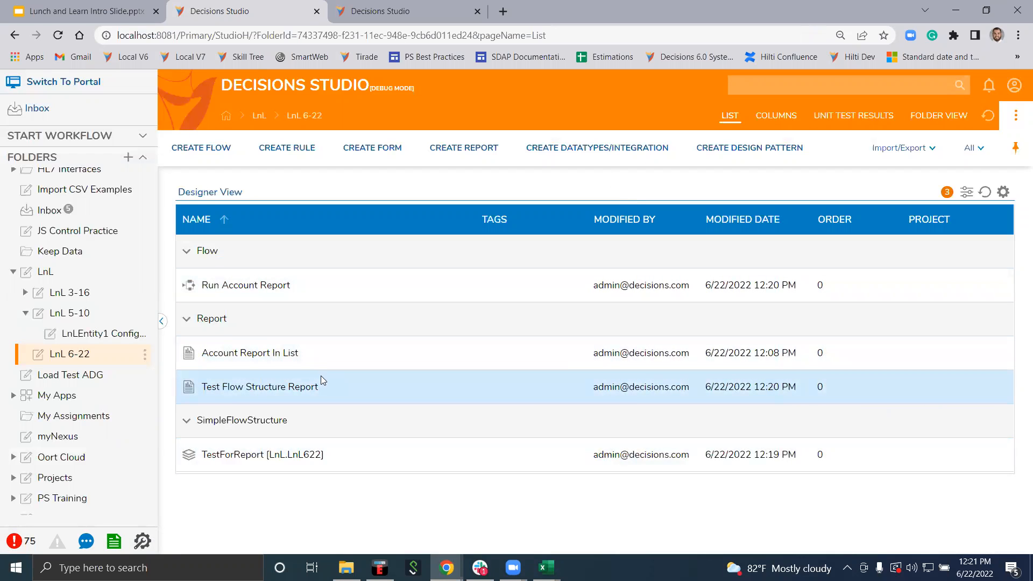
left_click(279, 285)
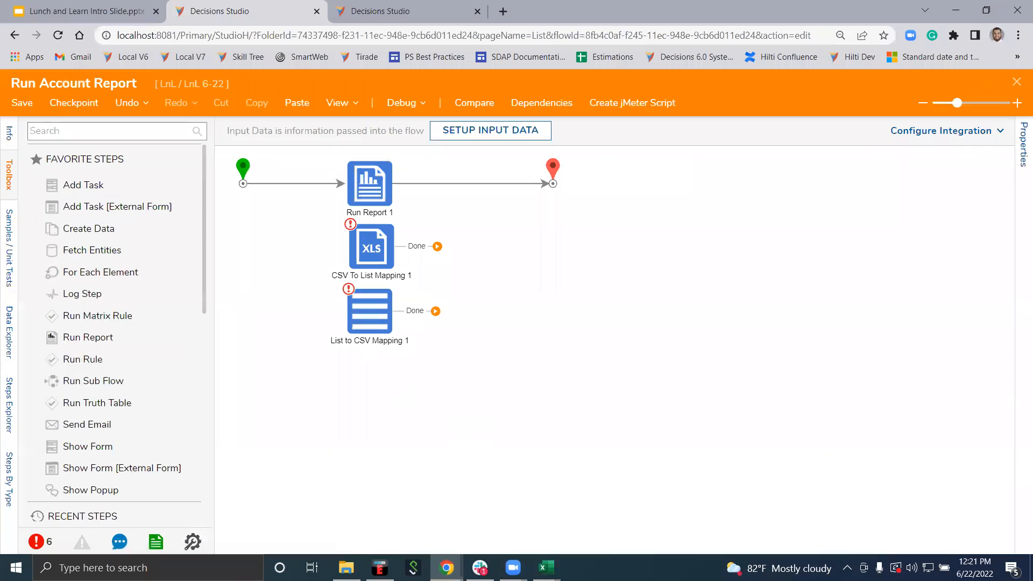
key("alt+Tab")
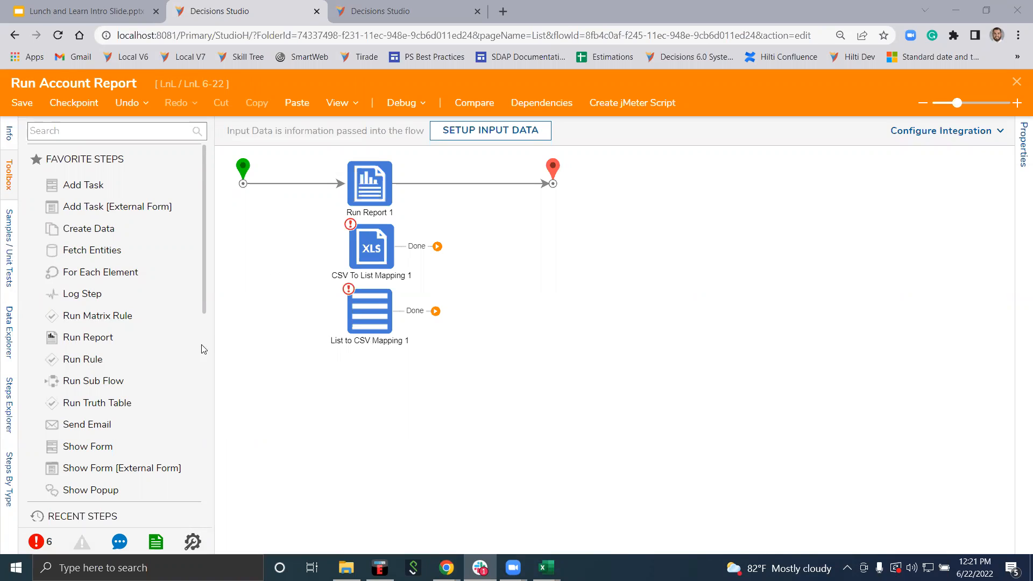
left_click_drag(111, 275, 304, 405)
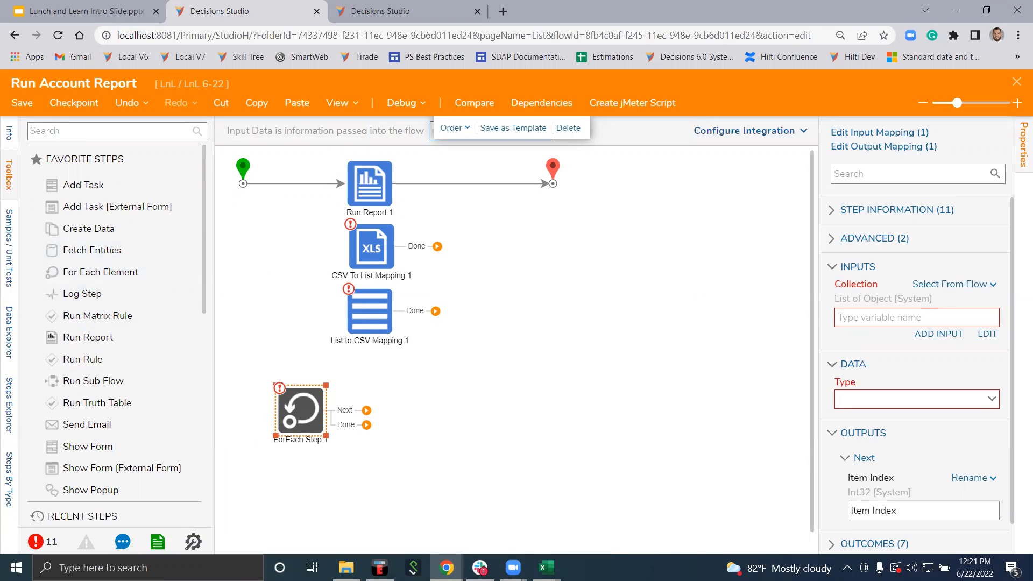
Add a Set Values In Row step from the Excel & CSV data category beside ForEach Step 1
scroll(81, 350, "down", 3)
scroll(136, 449, "down", 1)
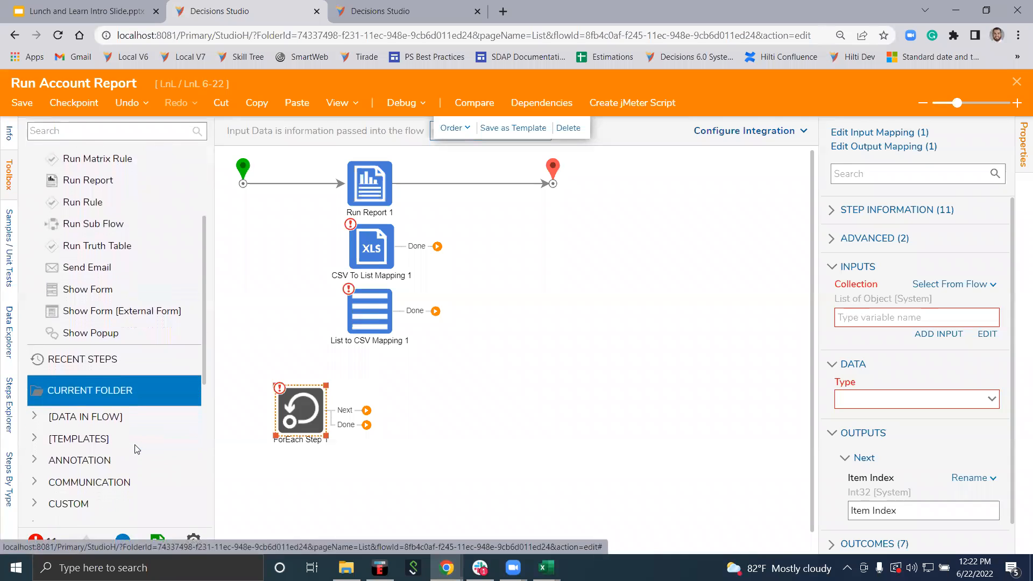
scroll(137, 449, "down", 8)
scroll(41, 259, "up", 5)
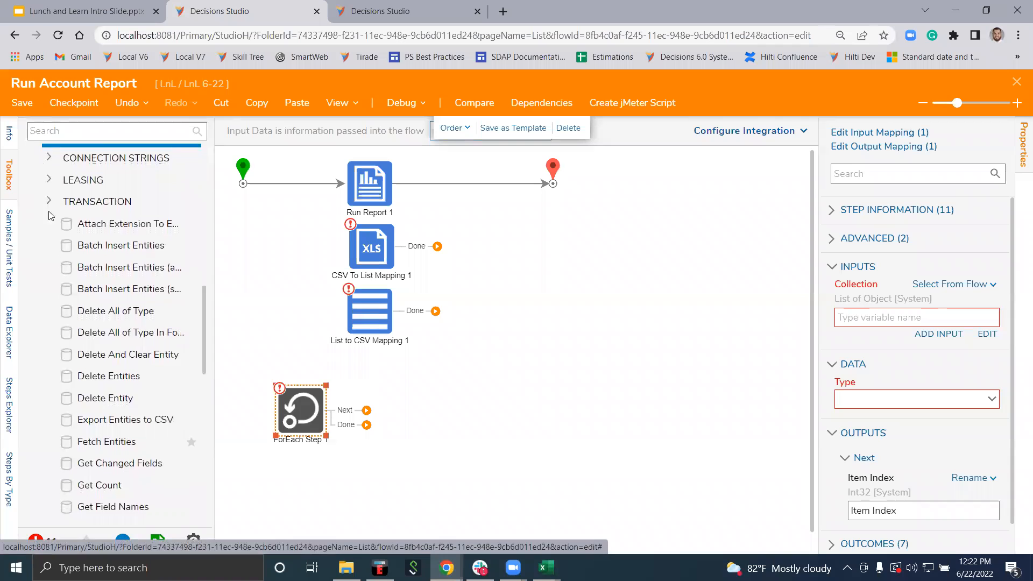
left_click(42, 260)
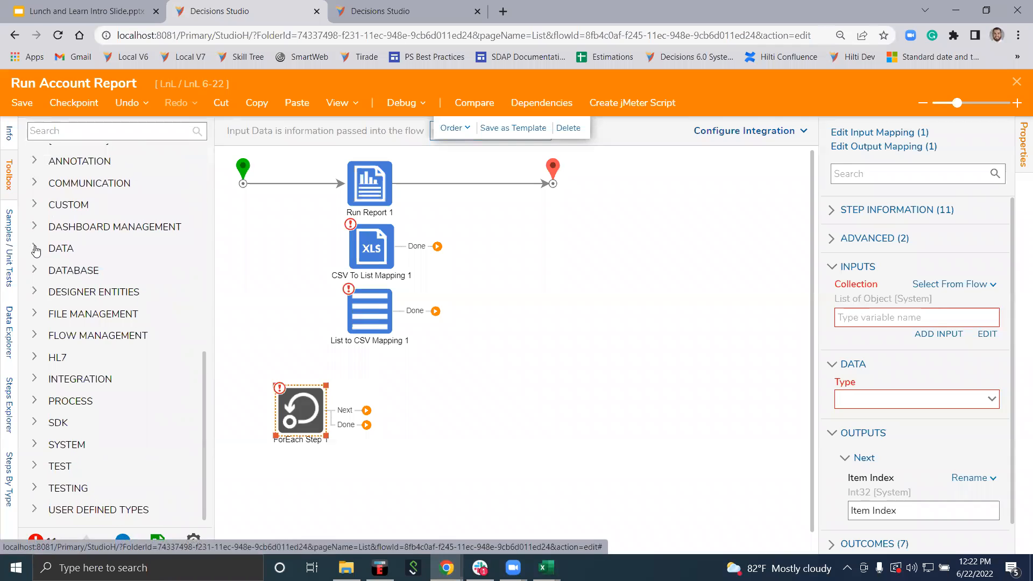
left_click(37, 246)
scroll(38, 253, "down", 1)
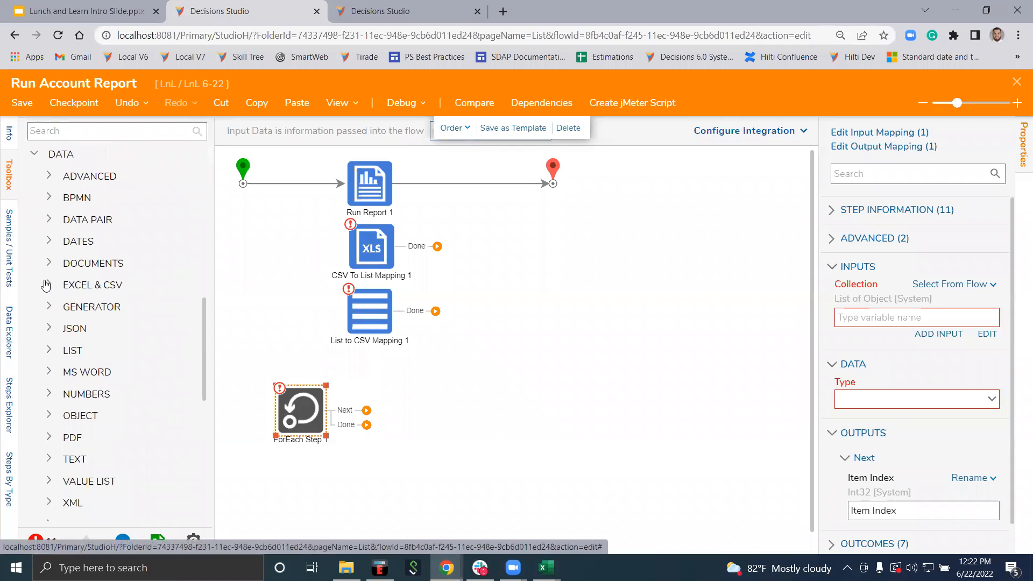
left_click(43, 285)
scroll(147, 250, "down", 4)
left_click_drag(219, 270, 269, 270)
scroll(212, 339, "down", 1)
scroll(214, 339, "down", 5)
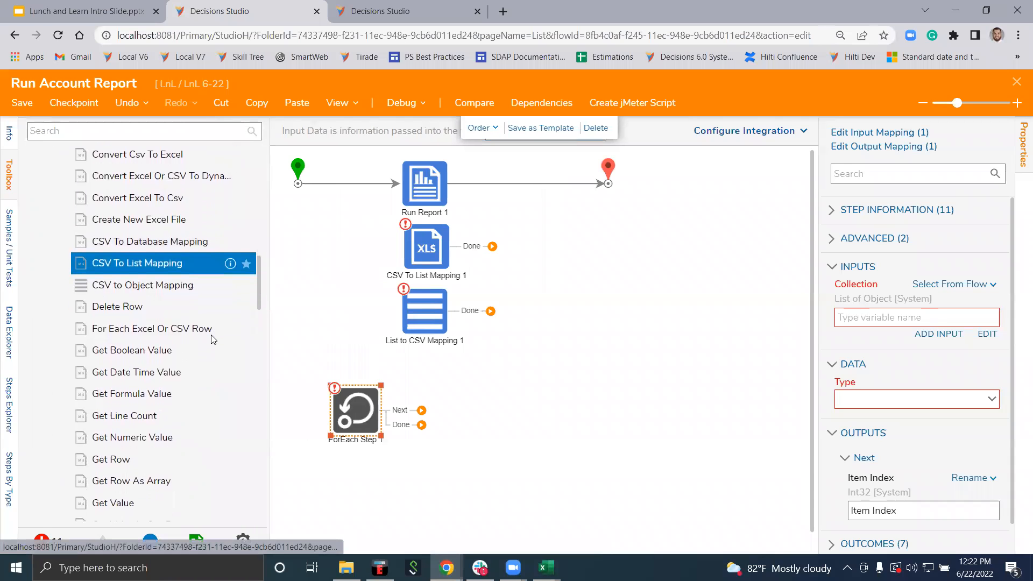
scroll(219, 337, "down", 10)
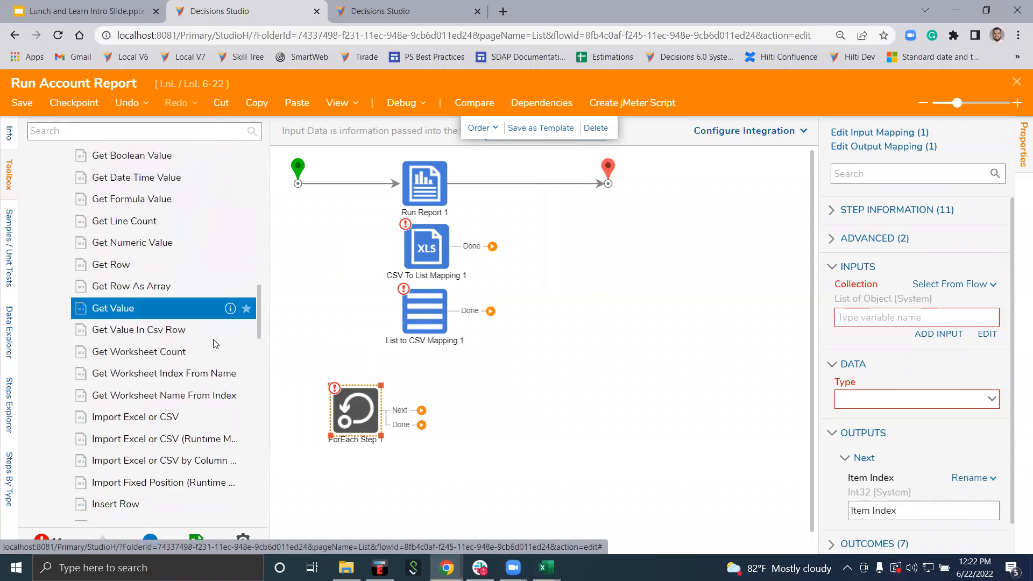
scroll(196, 362, "down", 3)
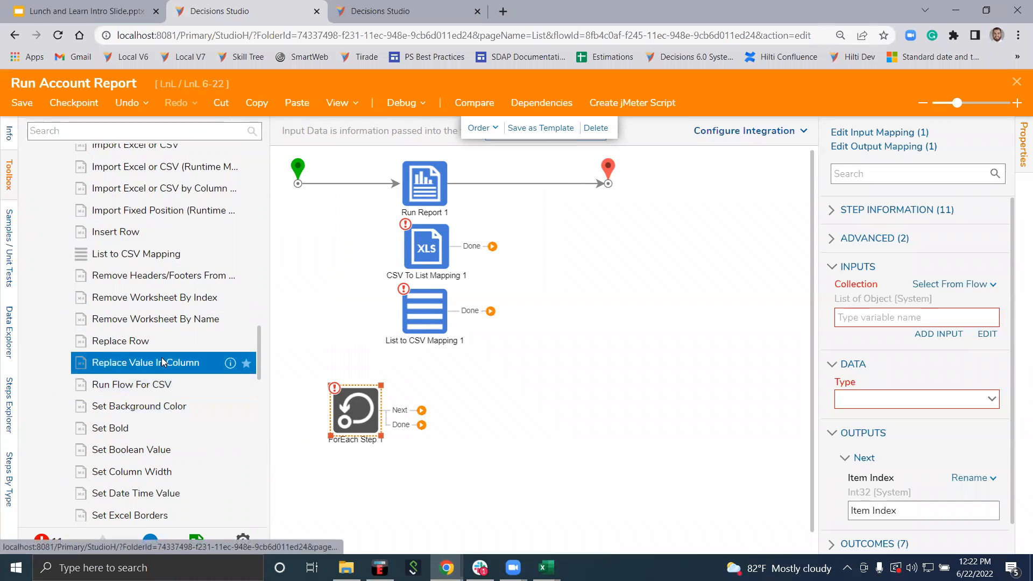
scroll(167, 377, "down", 2)
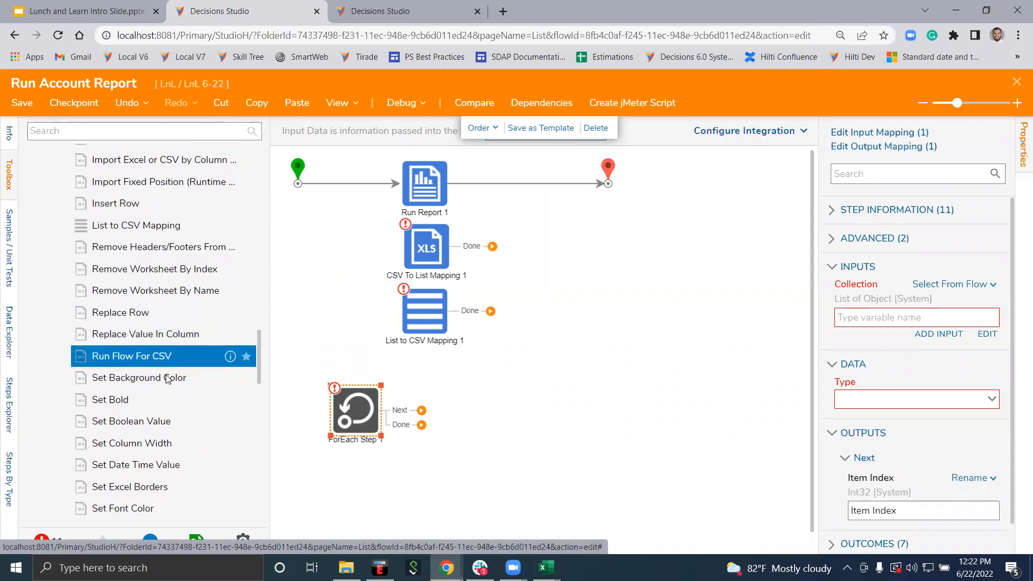
scroll(162, 371, "down", 3)
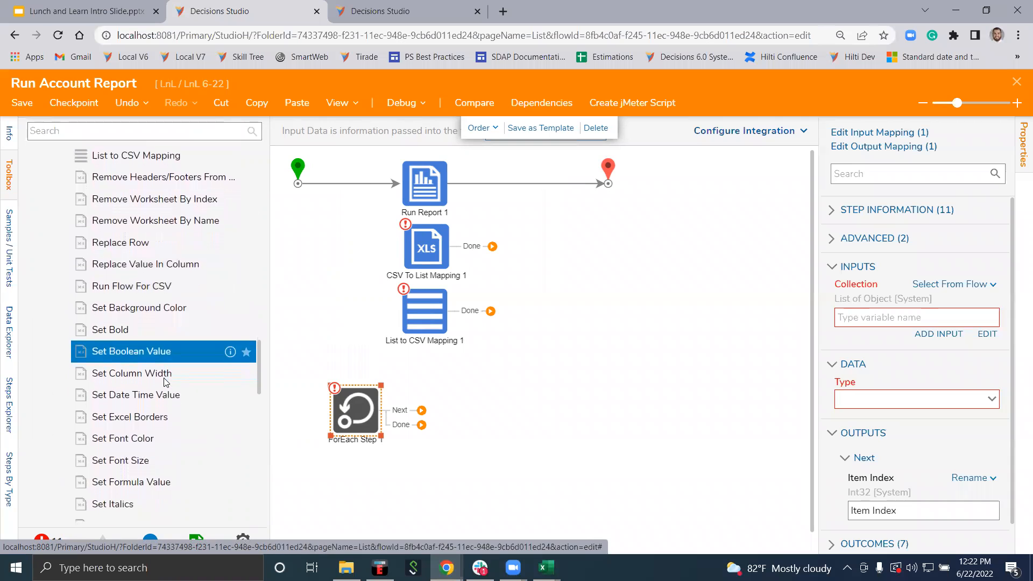
scroll(170, 371, "down", 2)
scroll(170, 371, "down", 5)
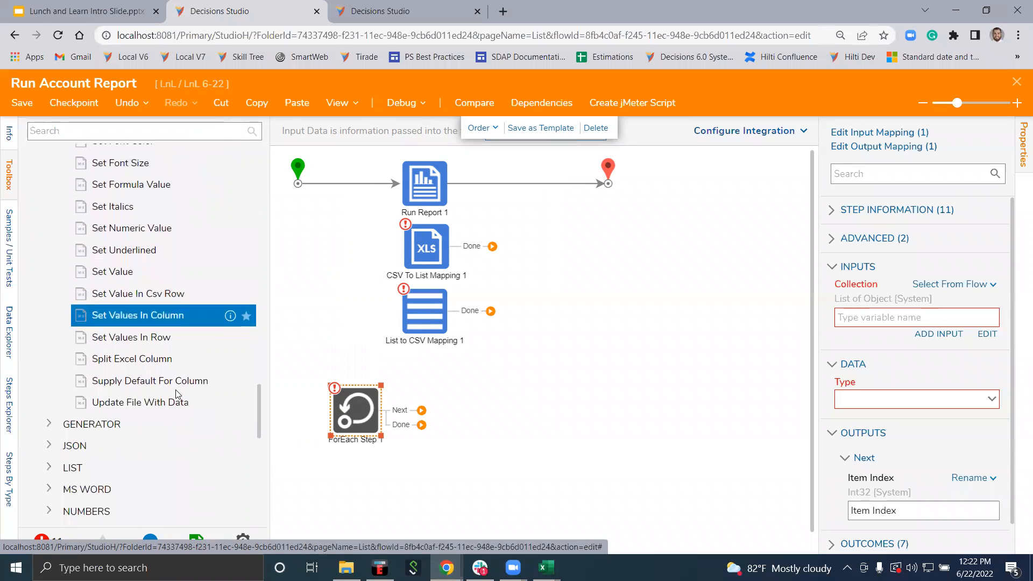
left_click_drag(148, 330, 504, 410)
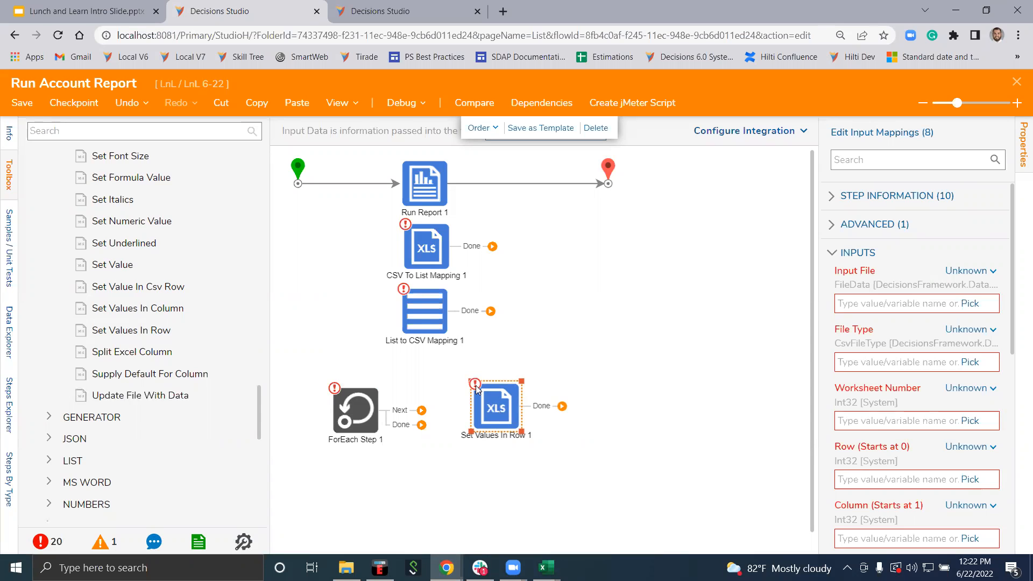
Review the inputs of Set Values In Row 1 and connect the Next outcome of ForEach Step 1 to it
scroll(885, 383, "down", 2)
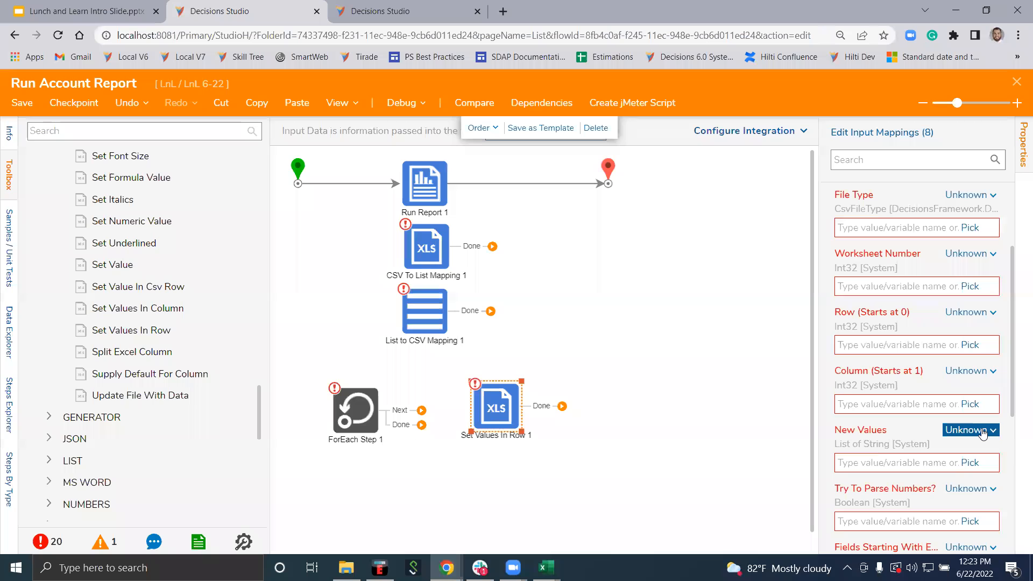
scroll(914, 452, "down", 1)
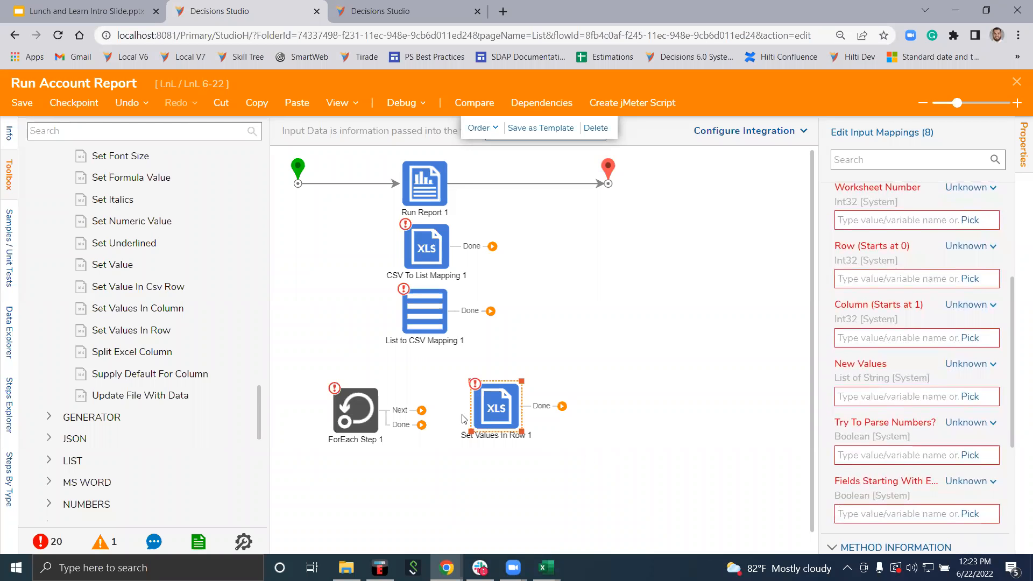
left_click_drag(422, 410, 514, 421)
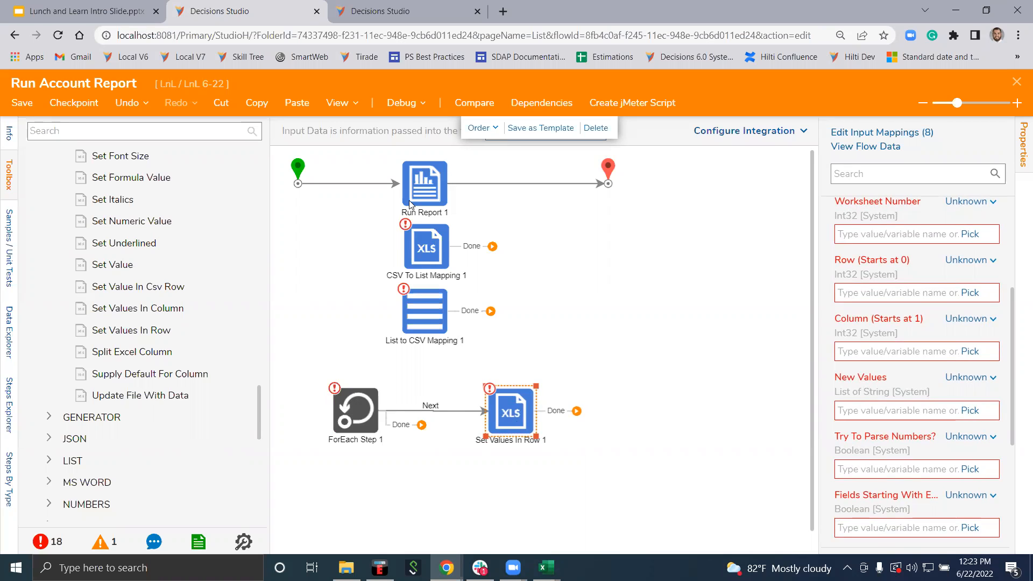
Look through the Excel & CSV steps in the toolbox, widening the list enough to read their full names
scroll(149, 323, "up", 3)
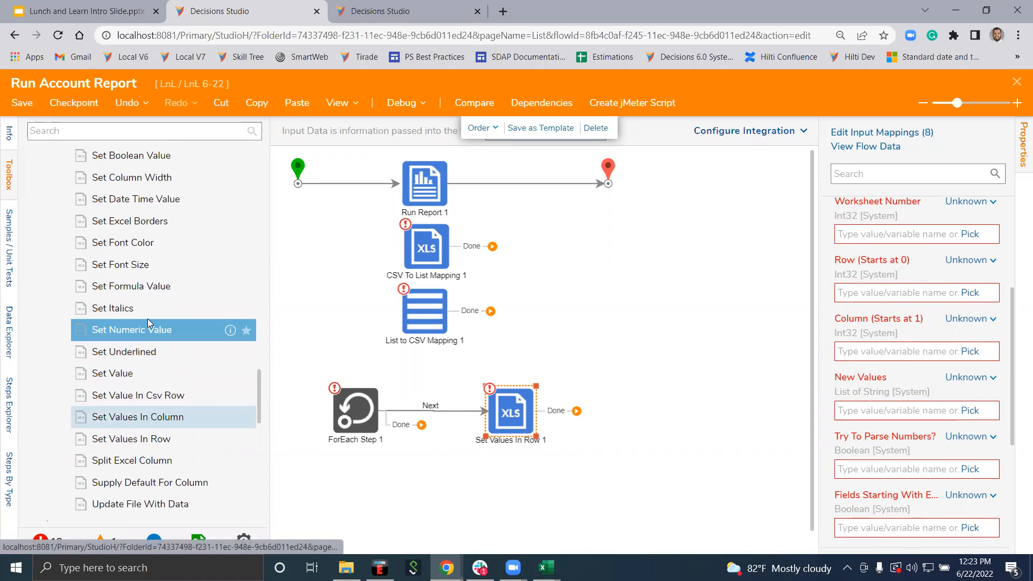
scroll(150, 323, "up", 2)
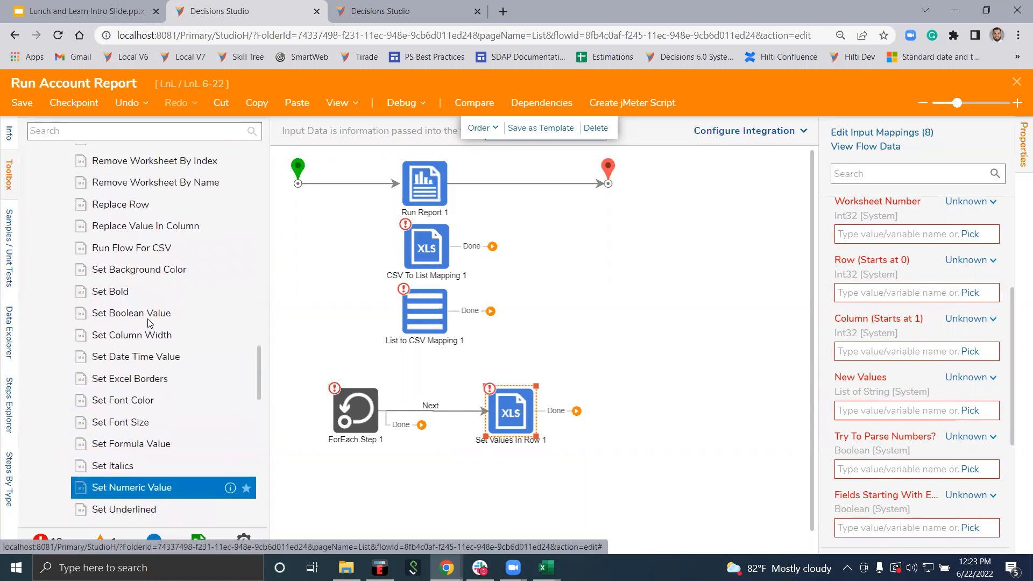
scroll(151, 322, "up", 2)
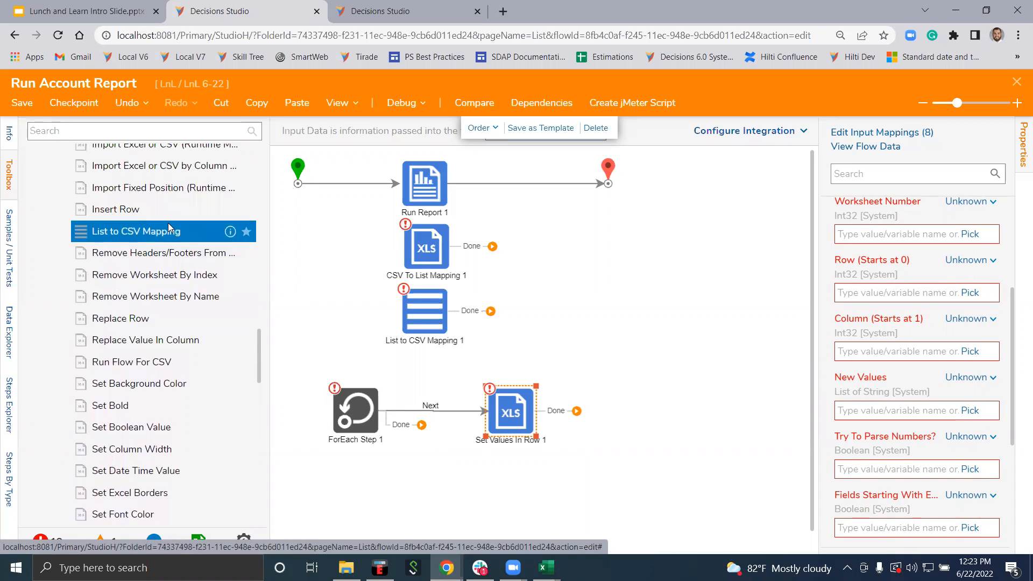
scroll(168, 226, "up", 1)
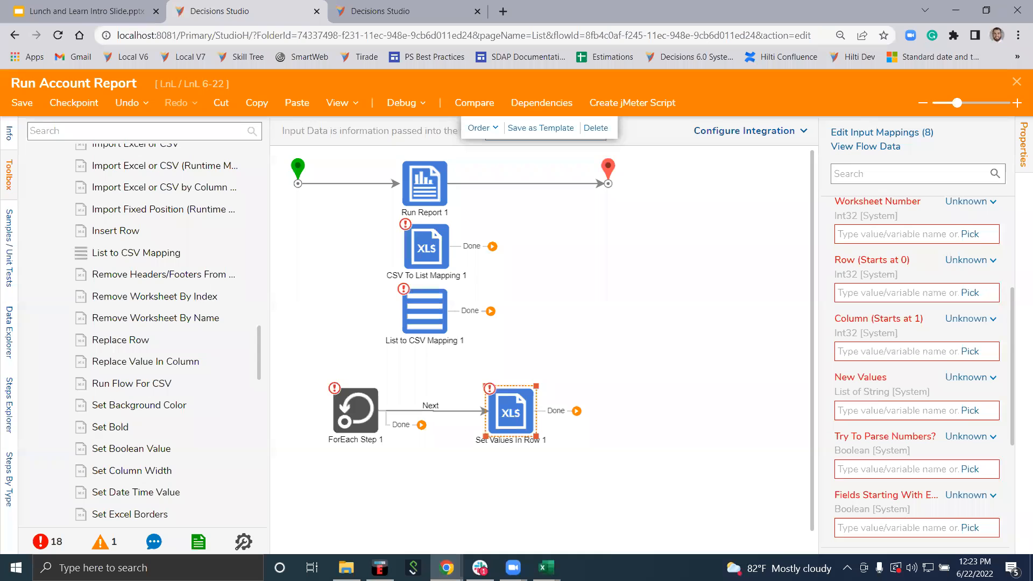
scroll(177, 320, "up", 2)
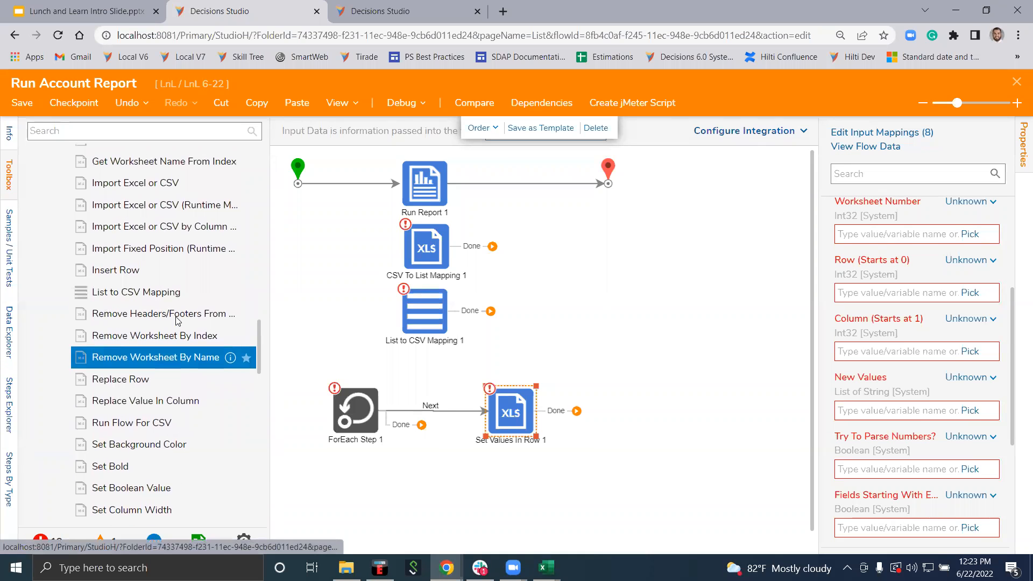
scroll(177, 321, "up", 3)
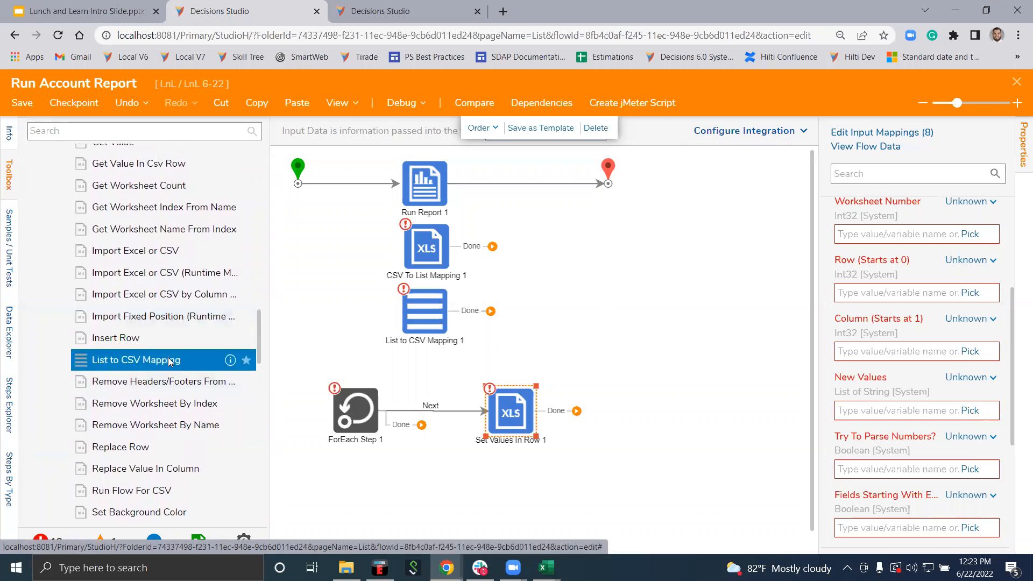
scroll(169, 361, "up", 2)
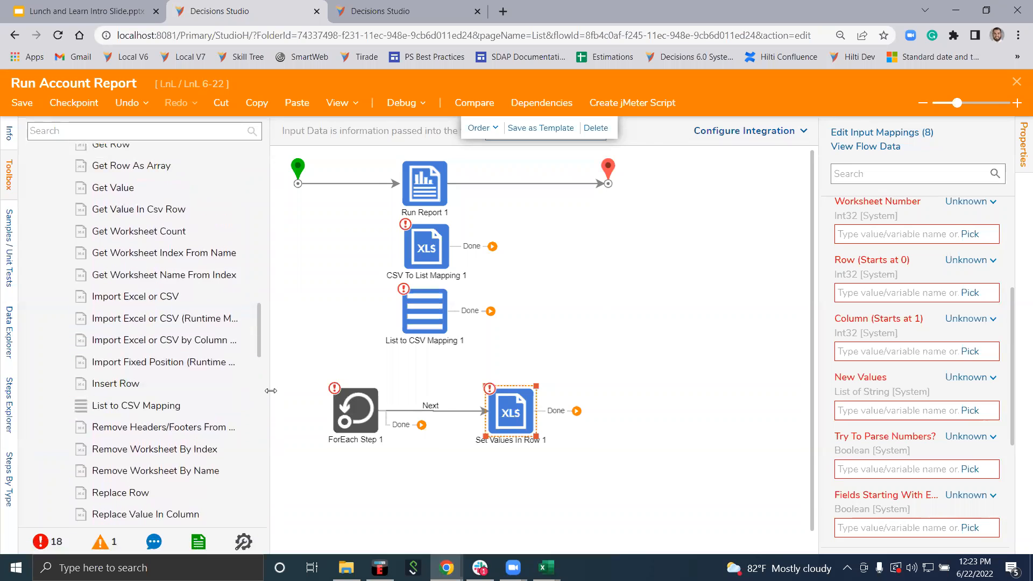
left_click_drag(270, 389, 323, 390)
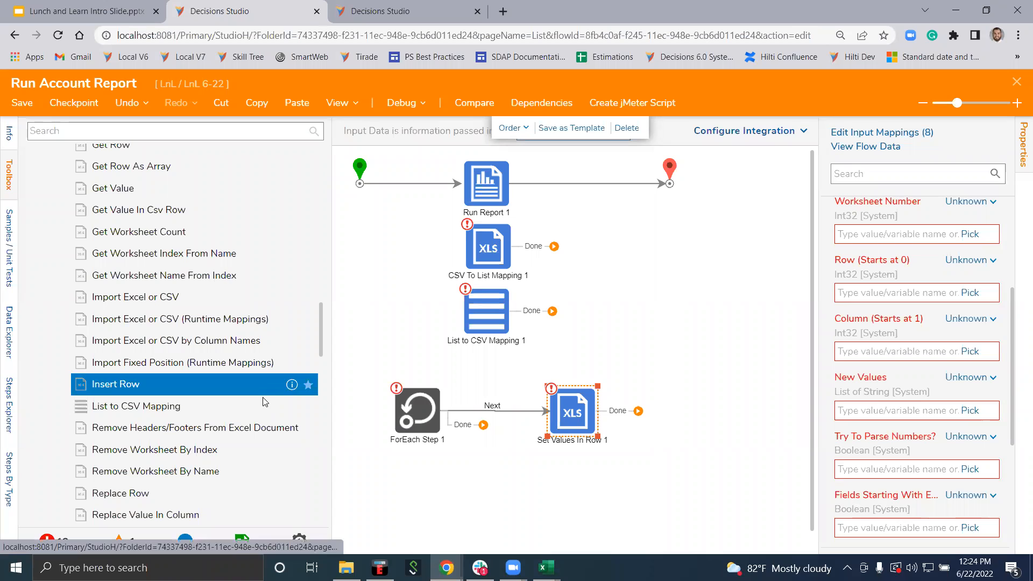
scroll(218, 339, "down", 1)
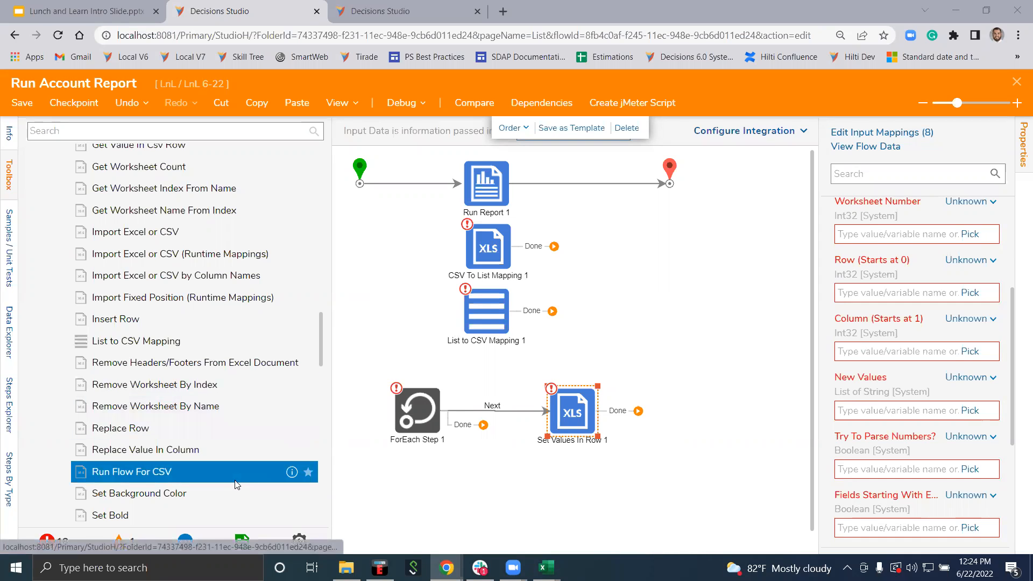
scroll(238, 484, "up", 5)
scroll(257, 491, "up", 6)
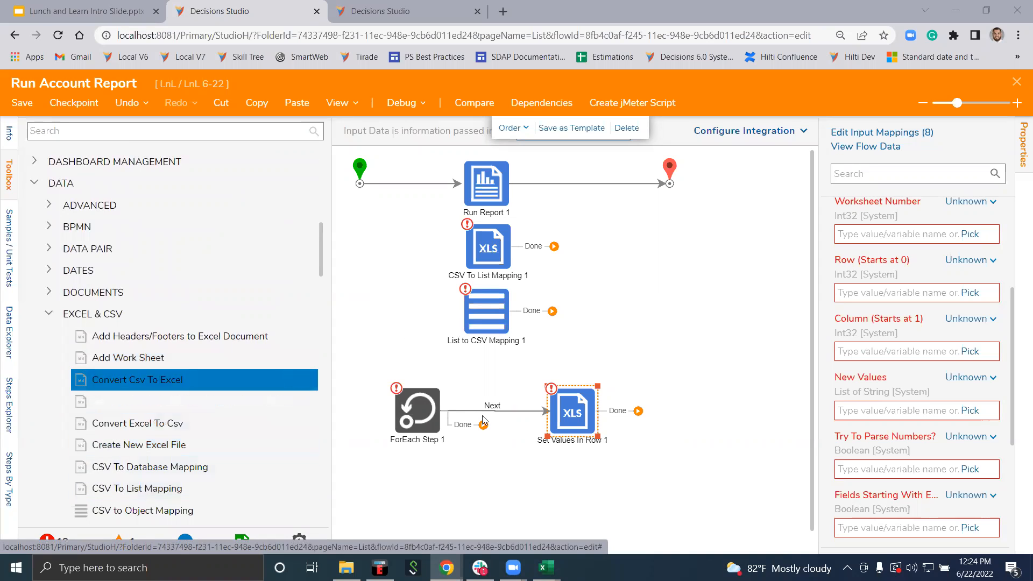
Move the two mapping steps, ForEach Step 1 and Set Values In Row 1 together further down the canvas, away from Run Report 1
left_click_drag(658, 465, 399, 236)
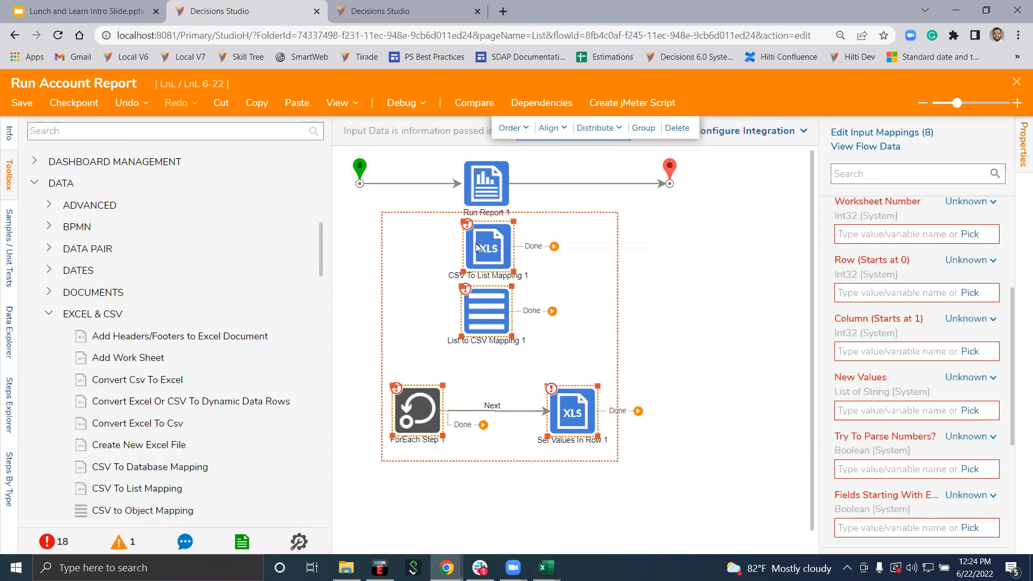
left_click_drag(493, 259, 521, 409)
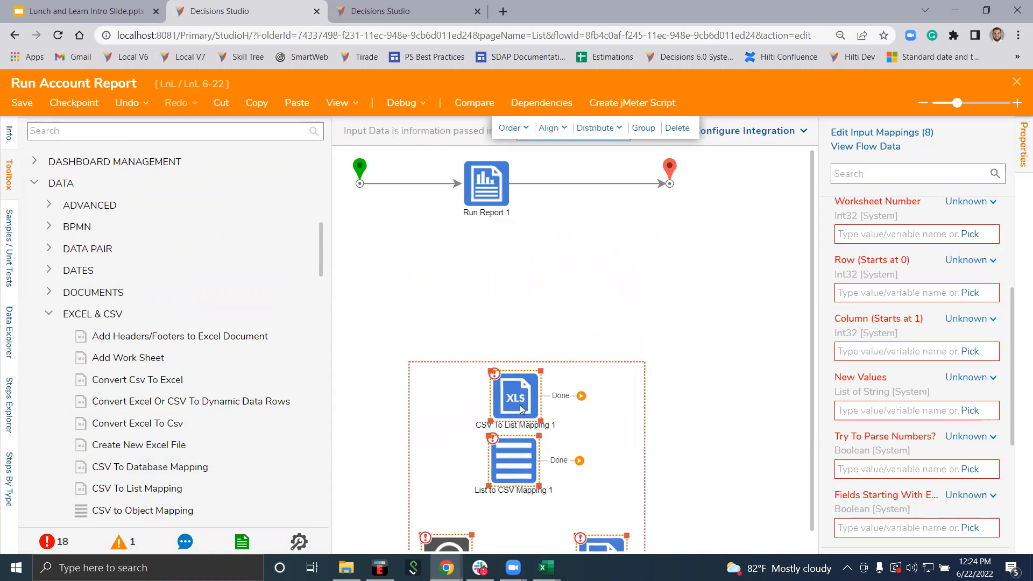
left_click(549, 299)
Open the Account Report In List report for editing from the report setup of Run Report 1
left_click(488, 186)
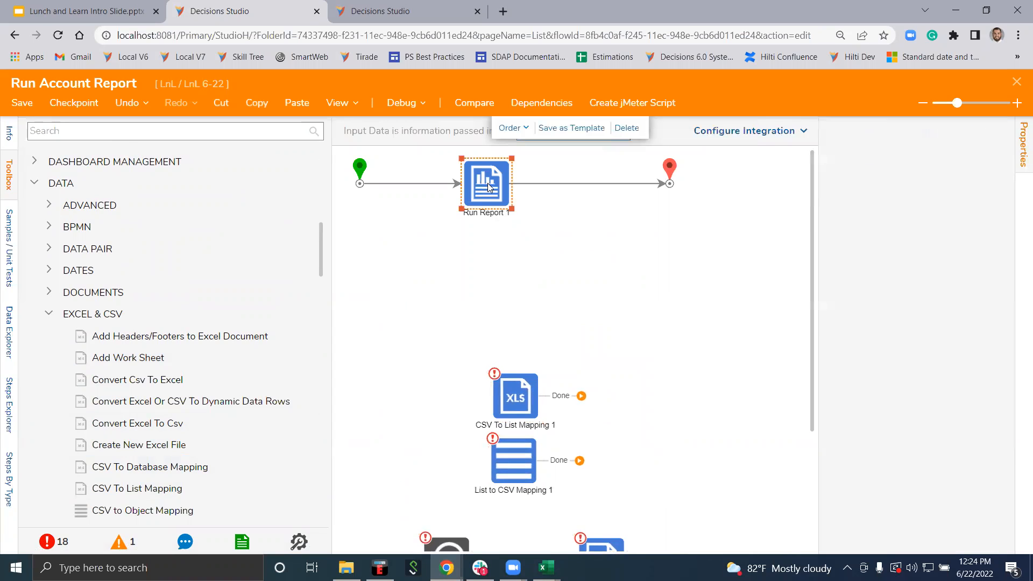
scroll(927, 384, "down", 2)
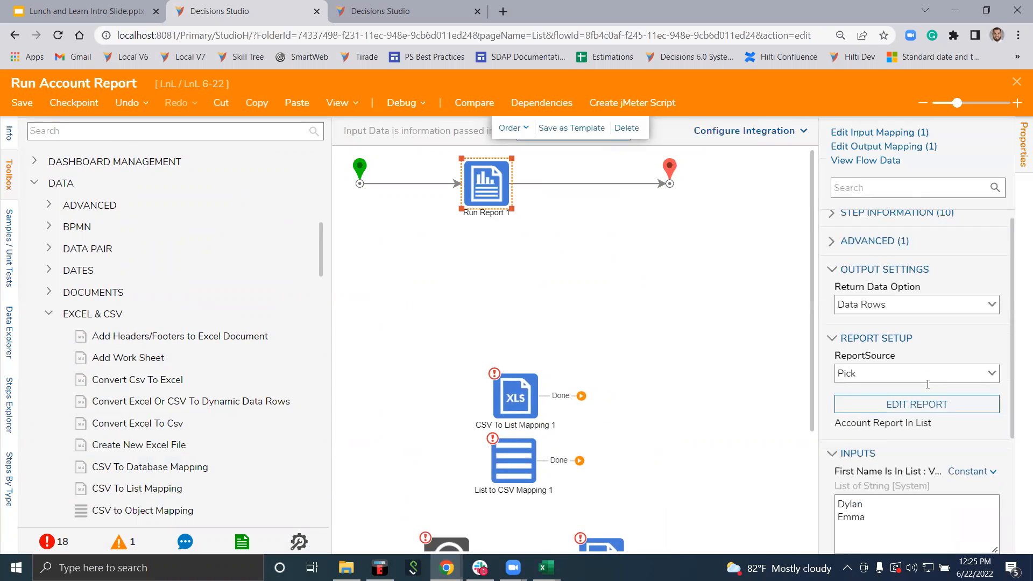
scroll(922, 376, "up", 3)
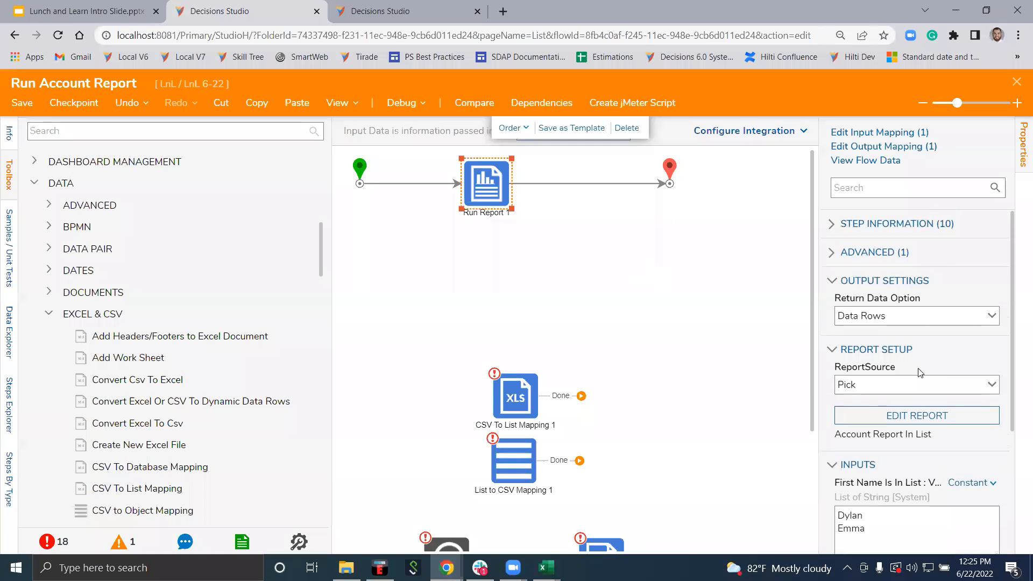
left_click(916, 414)
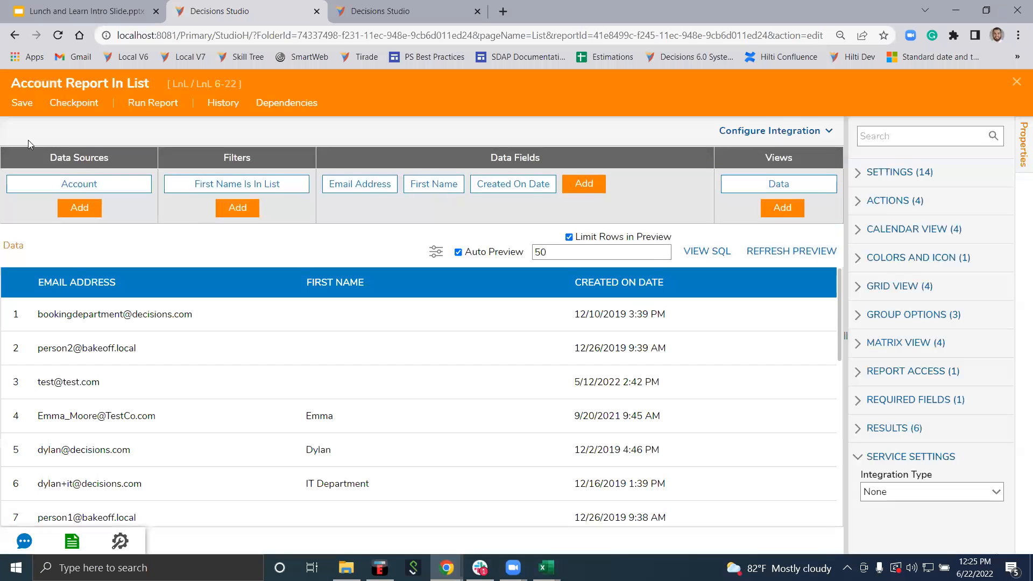
Enable generating a step to run the report and set its generated type name to AccountFieldsForReport
left_click(497, 187)
left_click(856, 371)
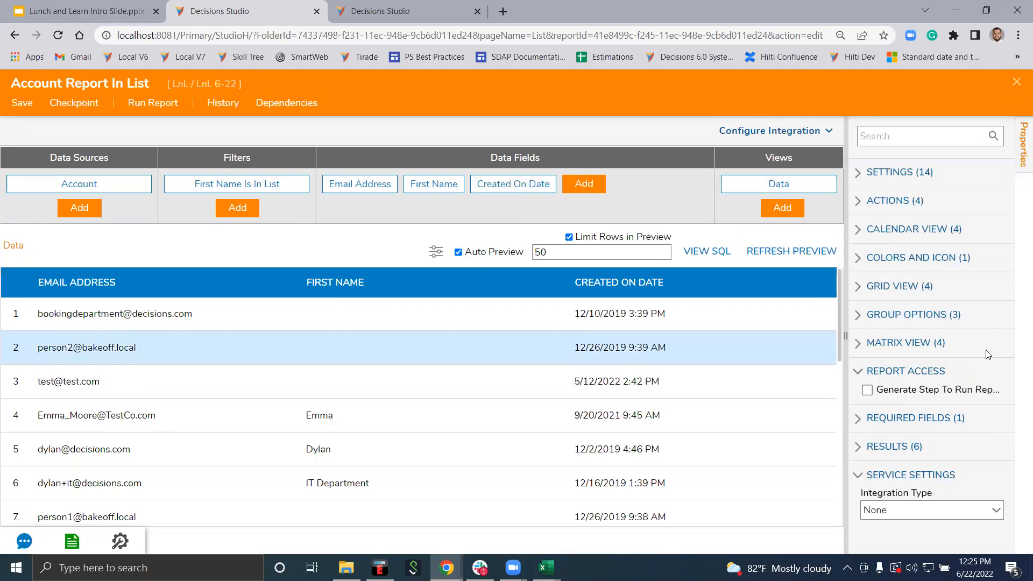
left_click(867, 389)
left_click(938, 426)
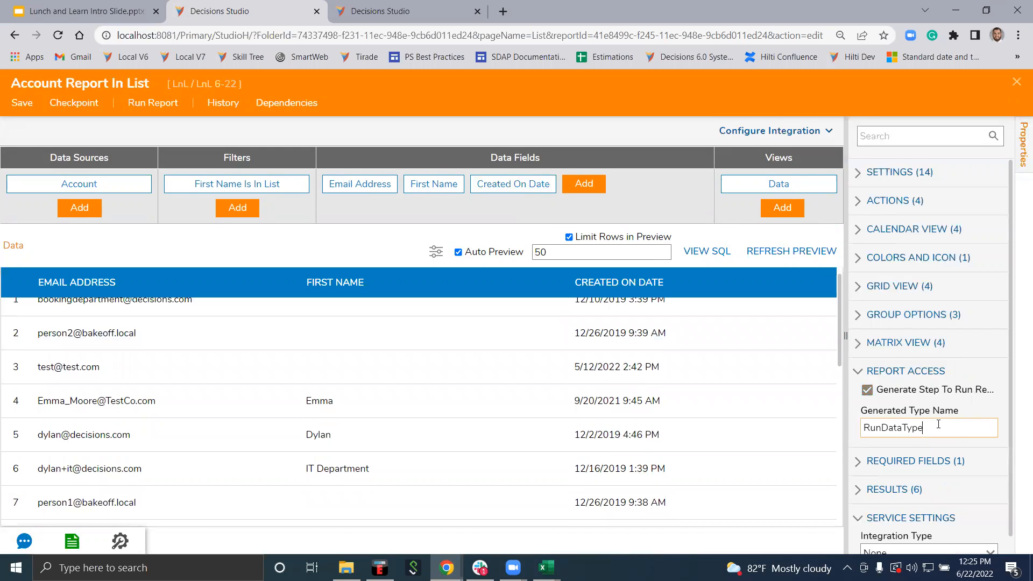
double_click(938, 426)
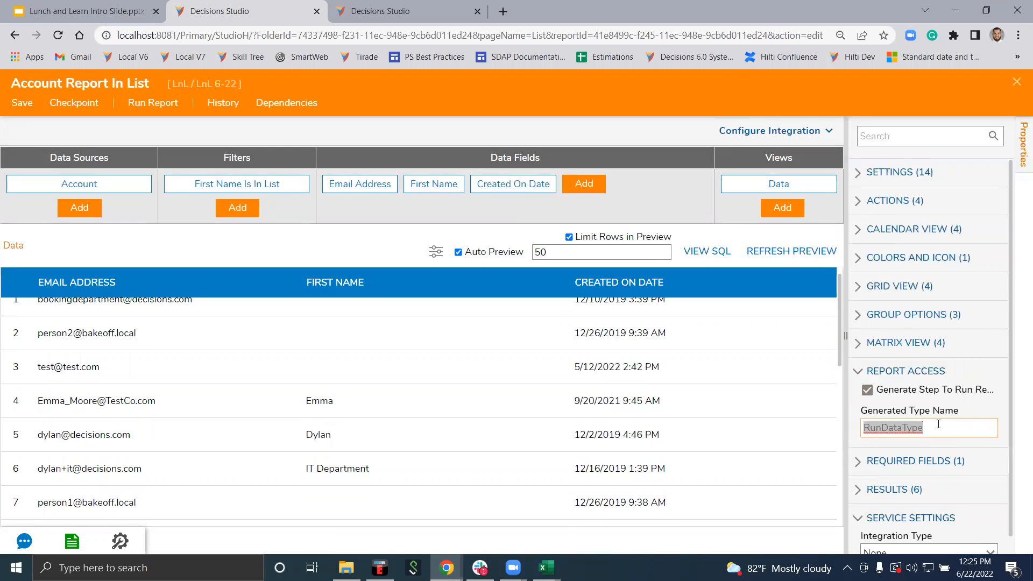
type("AccountFields")
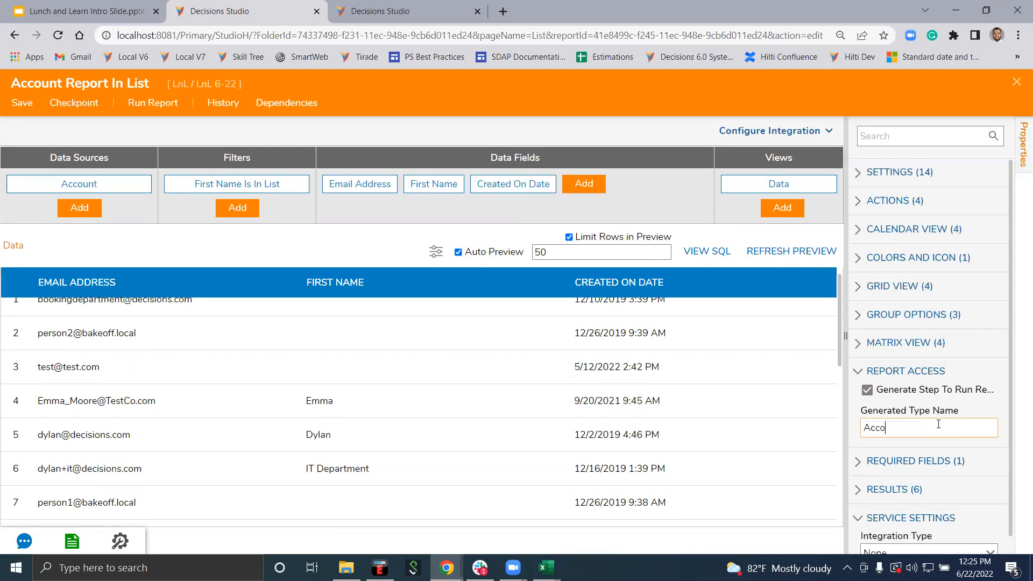
type("ForReport")
Save the report without notes and return to the Run Account Report flow
left_click(25, 109)
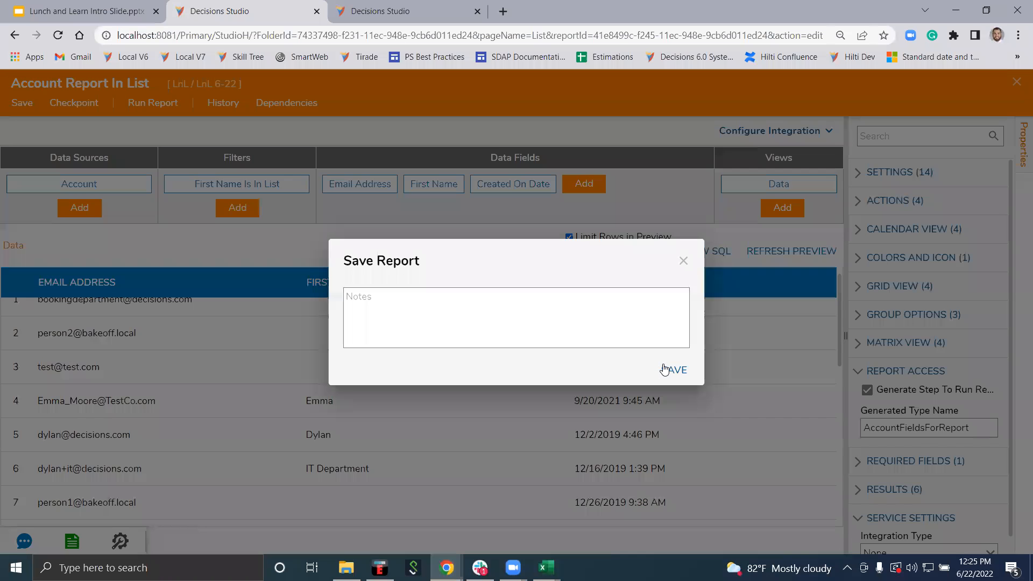
left_click(675, 370)
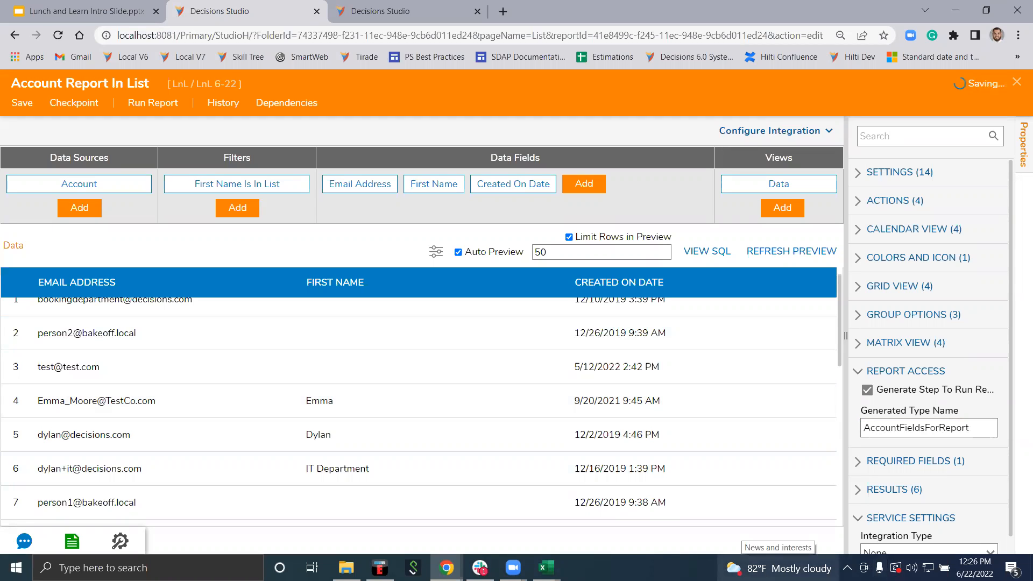
scroll(392, 418, "up", 1)
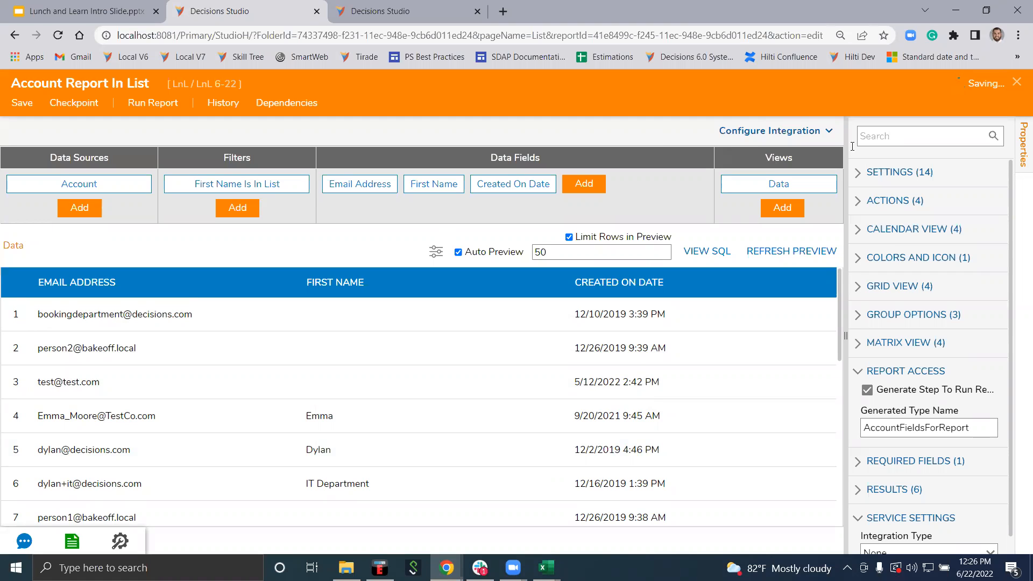
left_click(1017, 82)
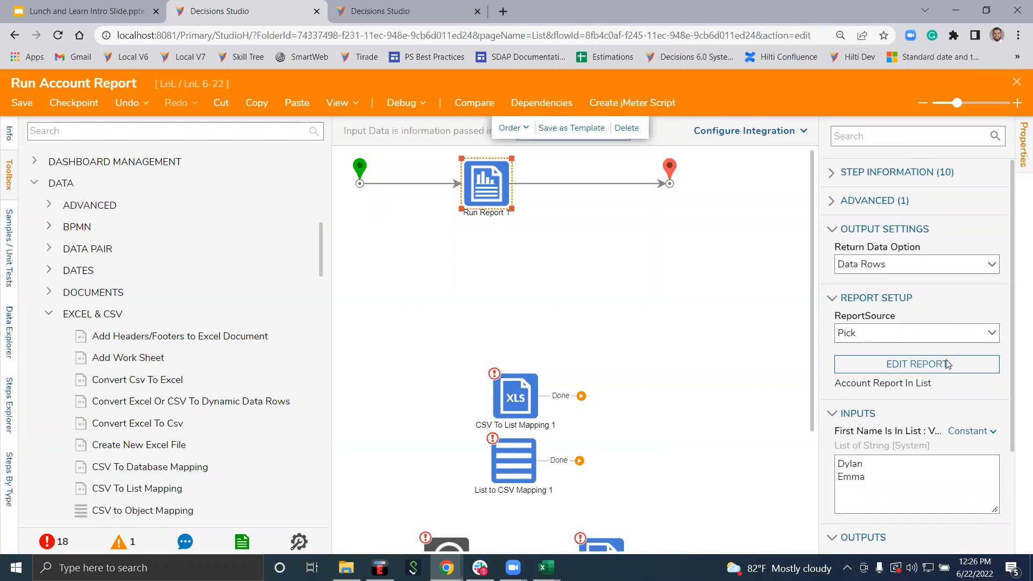
Review the inputs and outputs of Run Report 1 and set its Return Data Option to Select Type
scroll(947, 379, "down", 3)
scroll(701, 357, "down", 1)
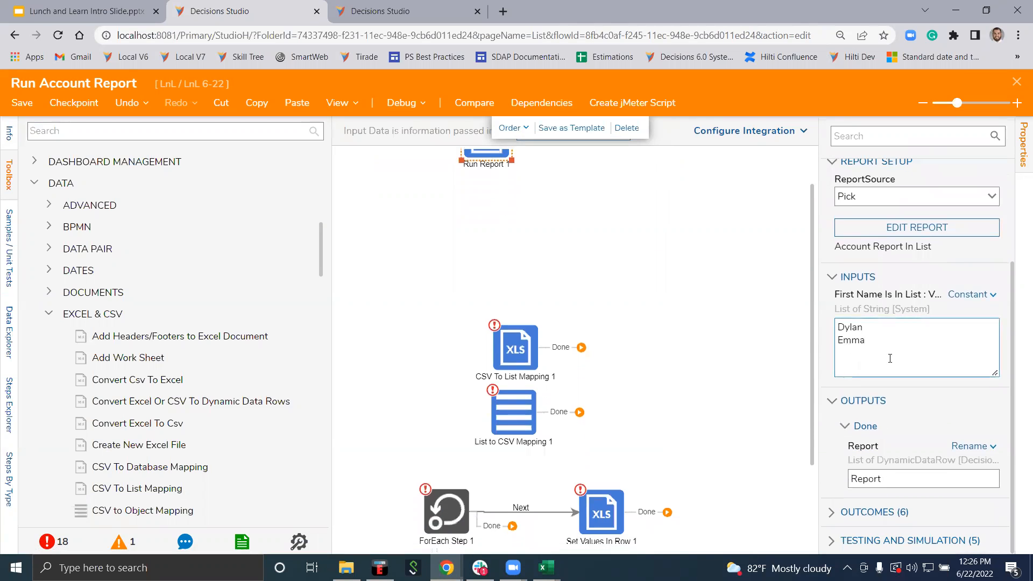
scroll(890, 357, "up", 3)
left_click(978, 275)
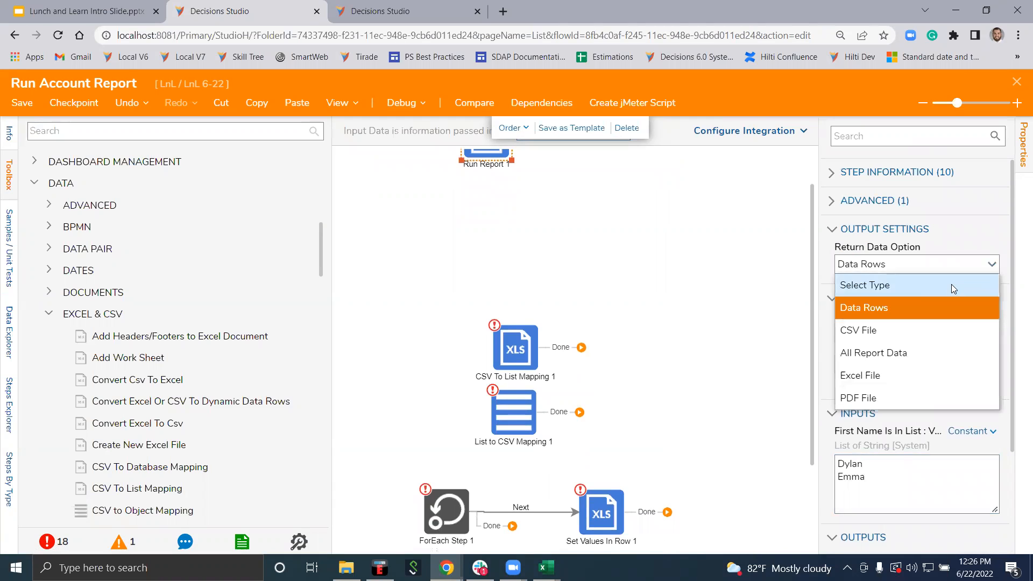
left_click(951, 284)
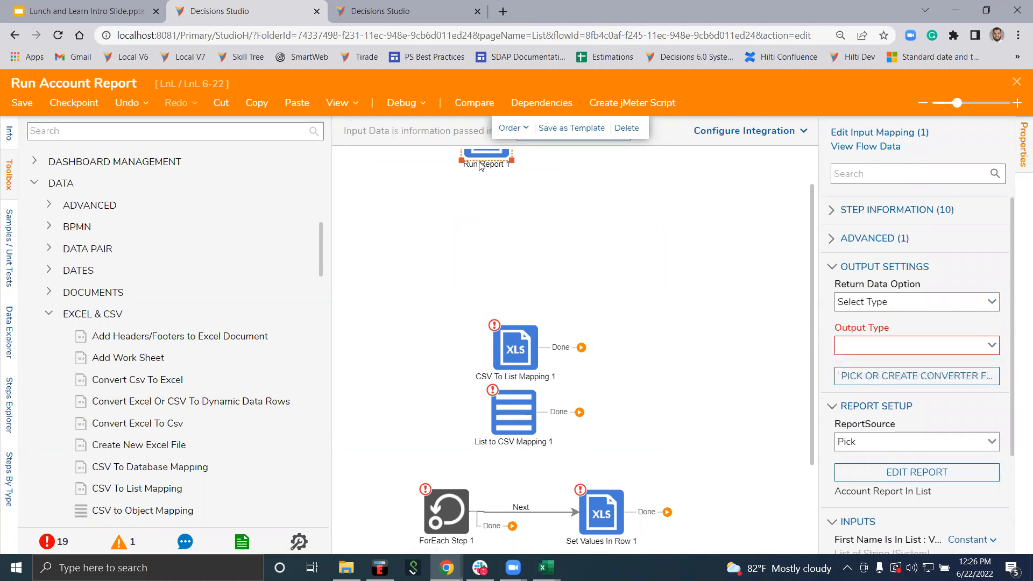
Move Run Report 1 lower and insert a second Run Report step from Designer Entities/Reporting between the start and it
left_click_drag(481, 167, 540, 282)
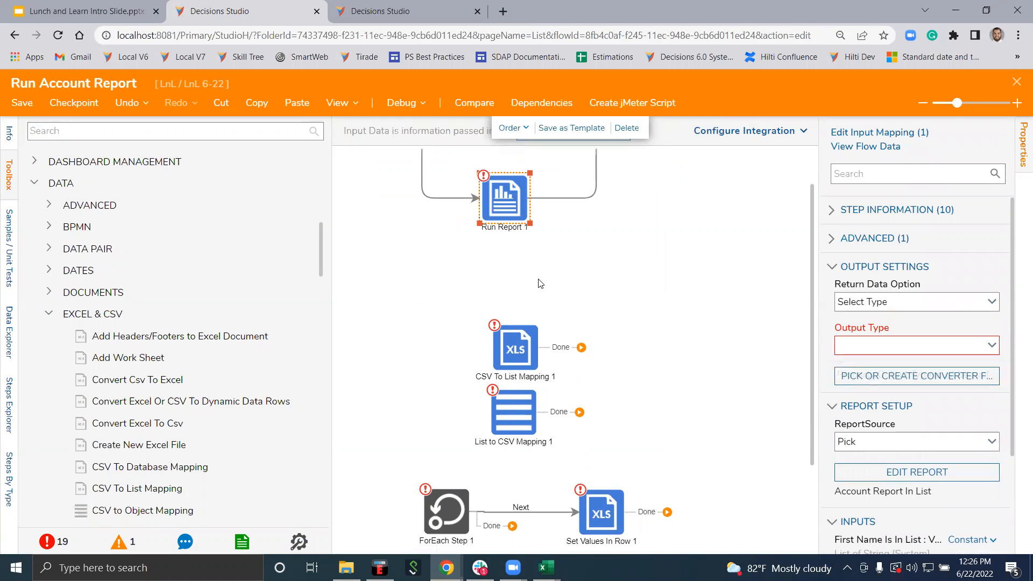
left_click(127, 137)
type("Run T")
key("BackSpace")
type("Re[p")
type("port")
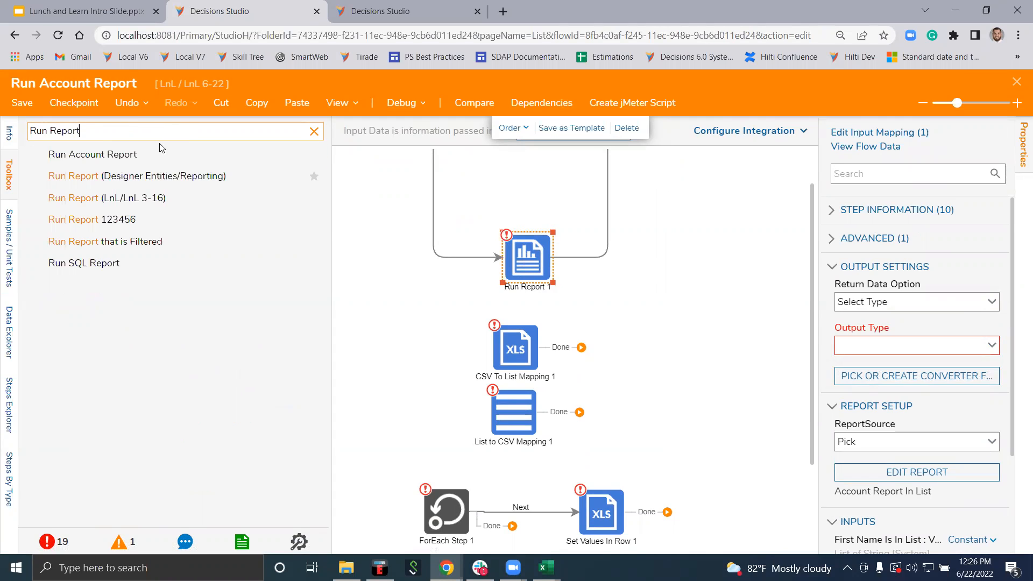
left_click_drag(181, 179, 435, 170)
scroll(611, 274, "up", 1)
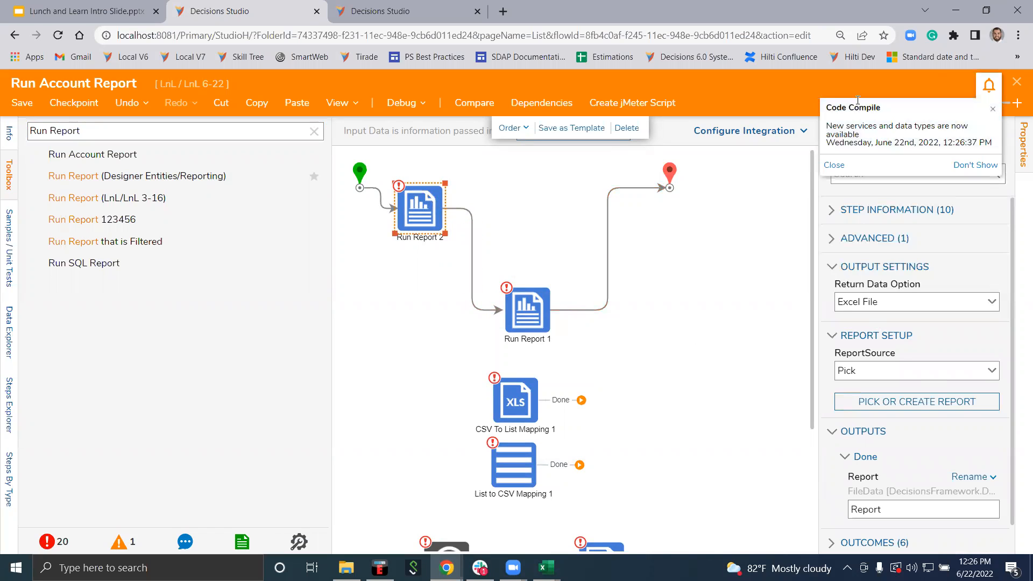
Assign the existing Account Report In List report to Run Report 2 from the recent reports
left_click(938, 405)
left_click(643, 396)
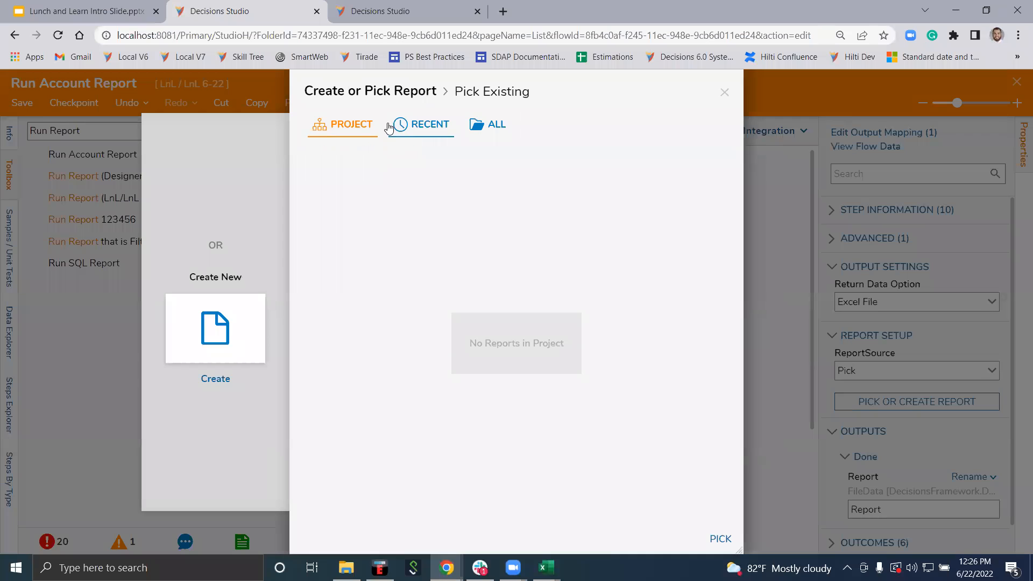
left_click(421, 135)
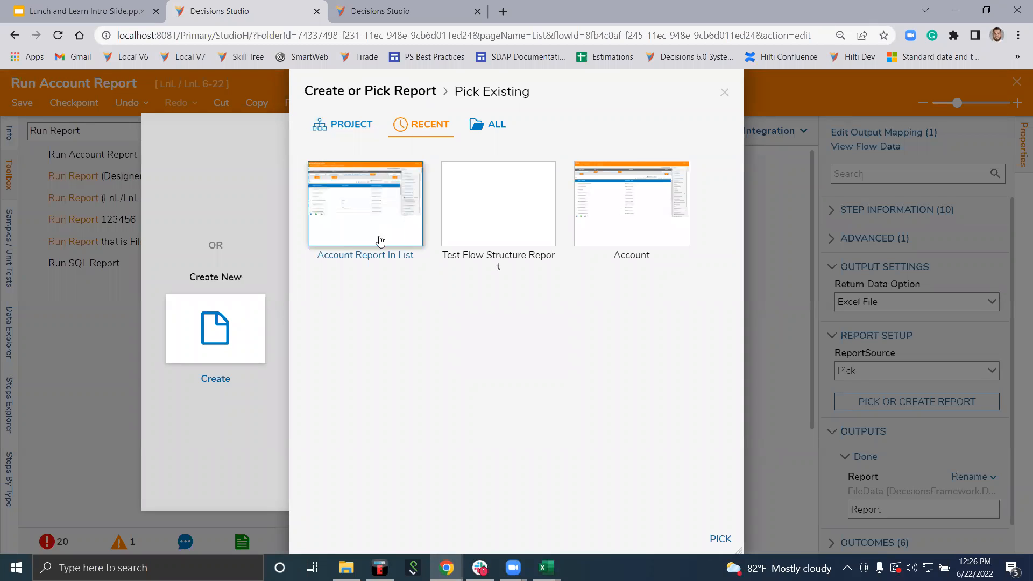
left_click(717, 540)
left_click(445, 218)
left_click(444, 218)
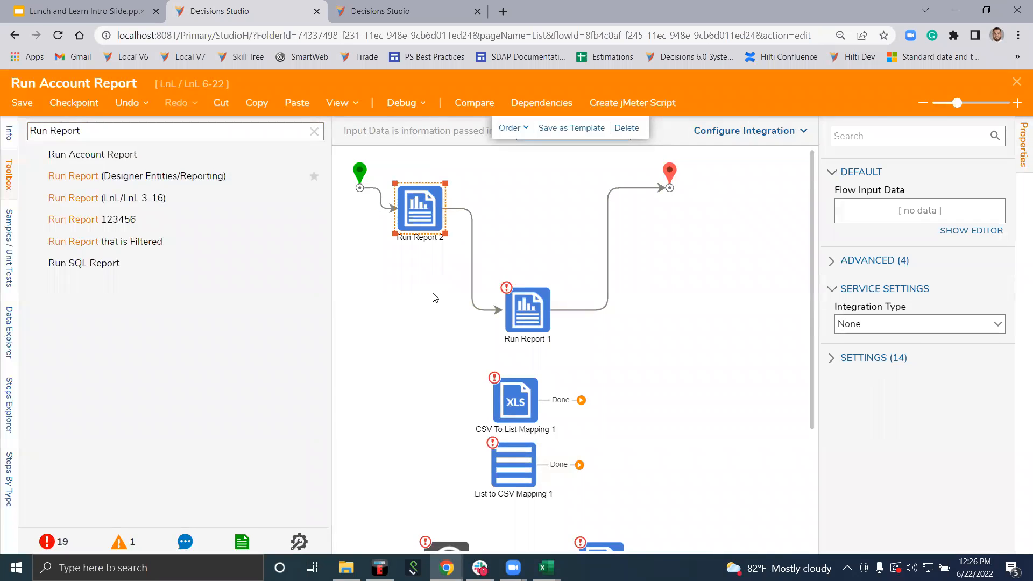
Set Run Report 2's Return Data Option to Select Type with output type AccountFieldsForReport, and check the available flow data
left_click(667, 335)
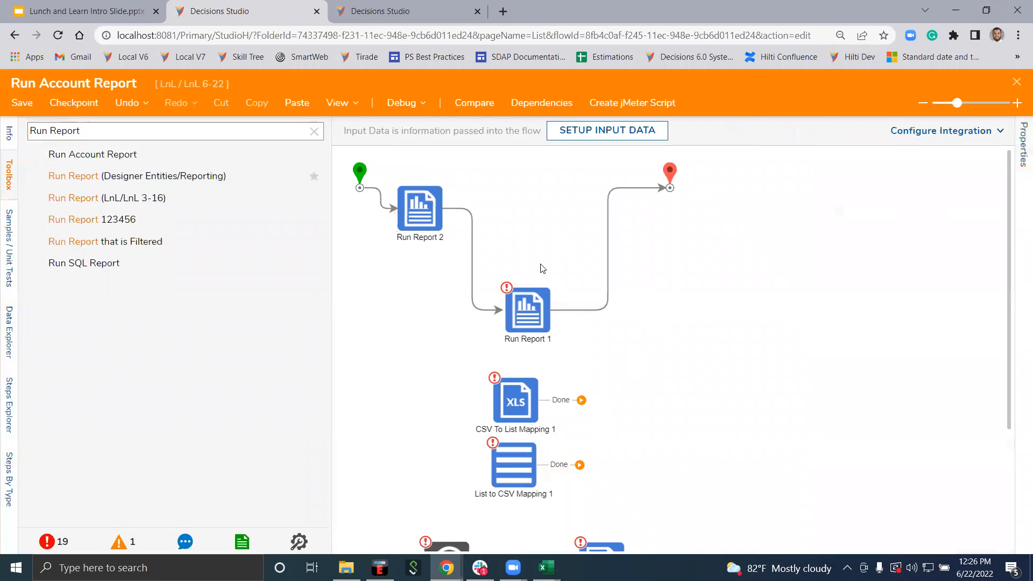
left_click(422, 215)
scroll(966, 380, "down", 2)
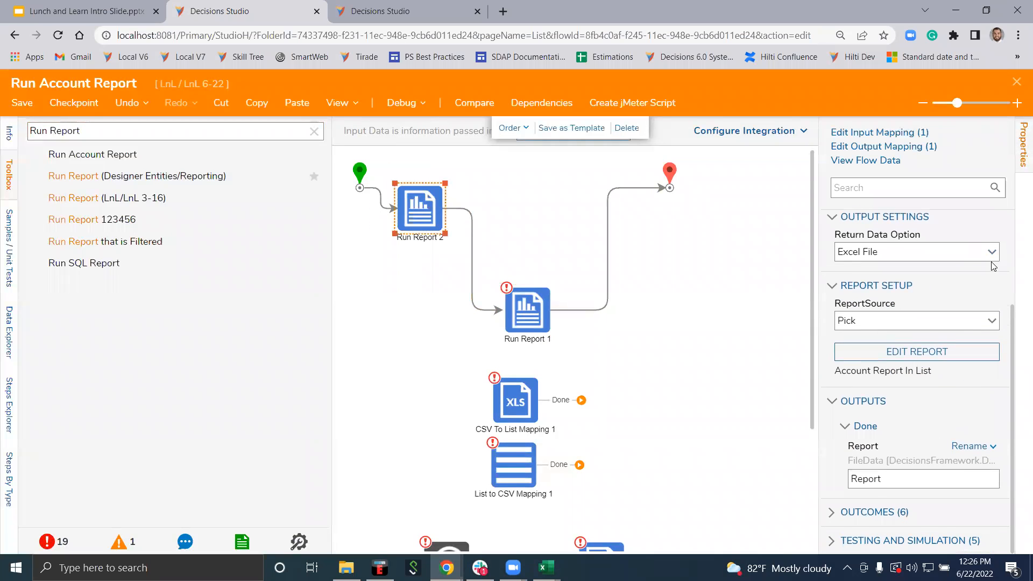
left_click(991, 258)
left_click(935, 276)
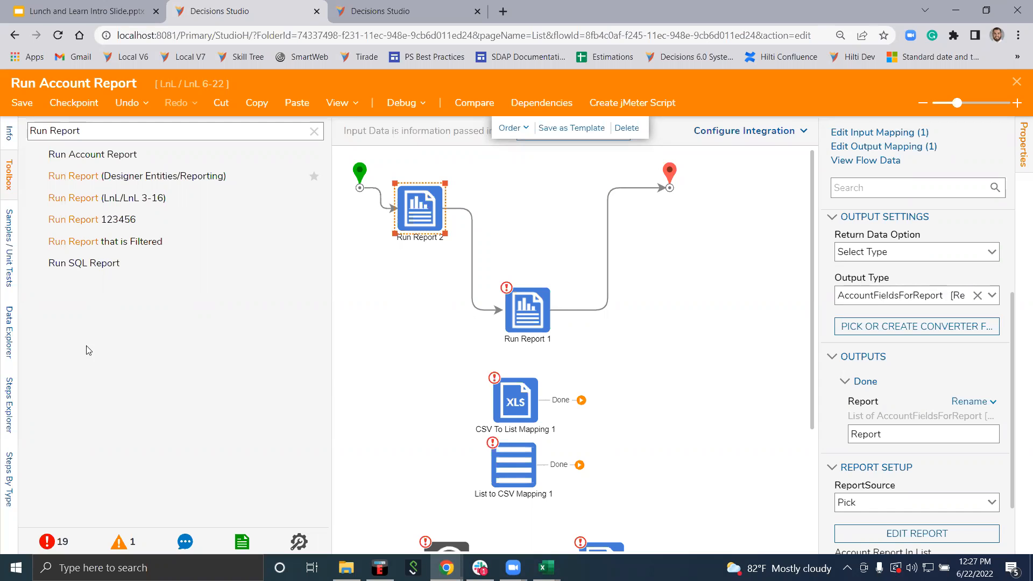
left_click(10, 354)
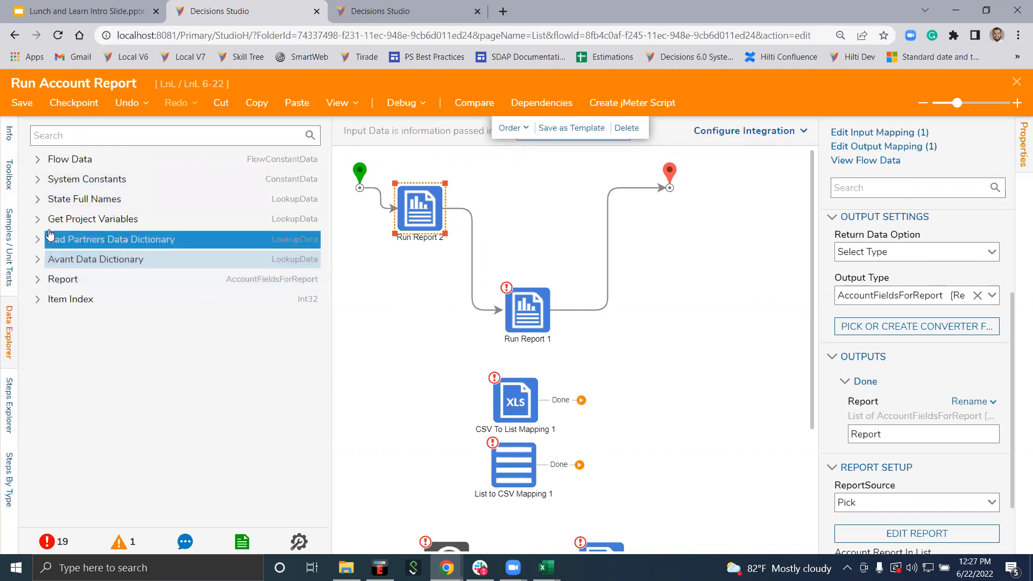
left_click(686, 335)
Reroute Run Report 2's outgoing link from Run Report 1 directly to the end step
left_click(473, 256)
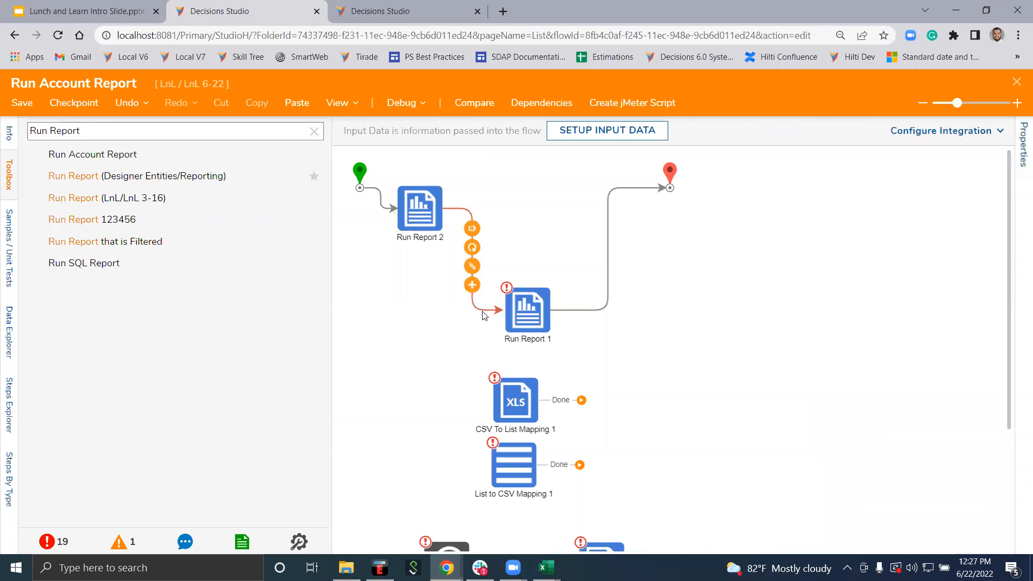
left_click_drag(500, 309, 669, 188)
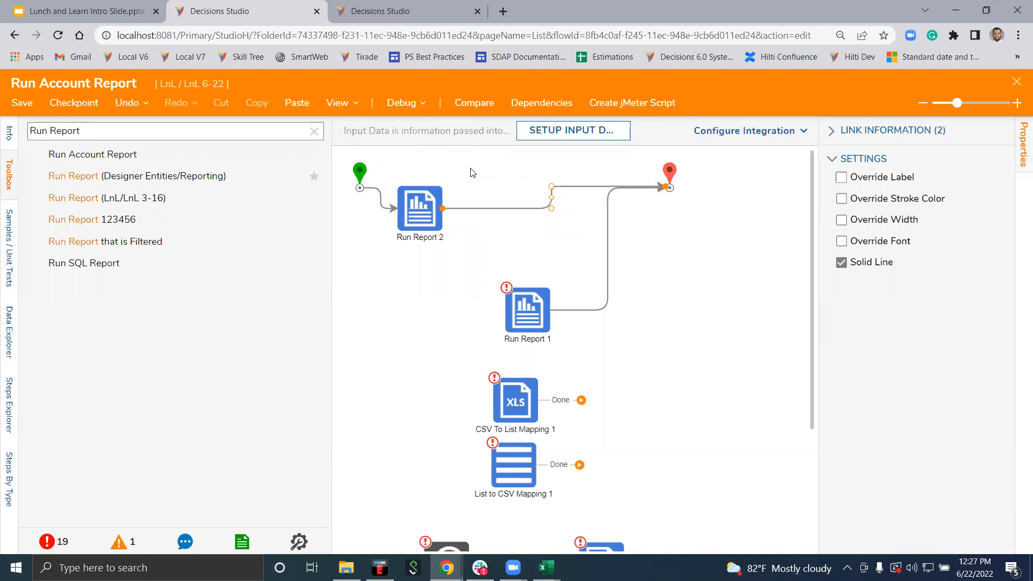
left_click(456, 161)
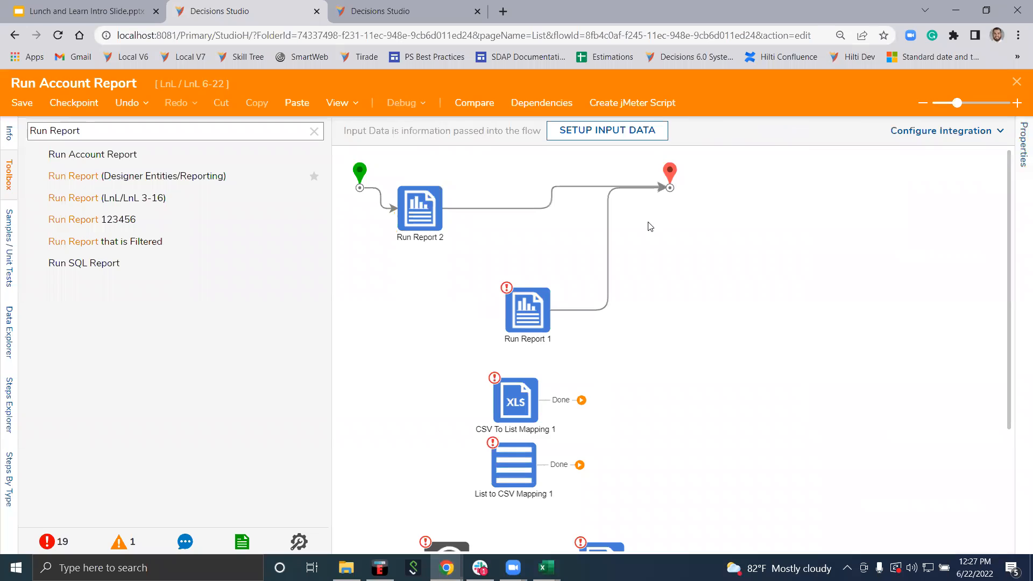
Run the flow in the debugger and open the output data of Run Report 2's execution
key("F5")
left_click(525, 262)
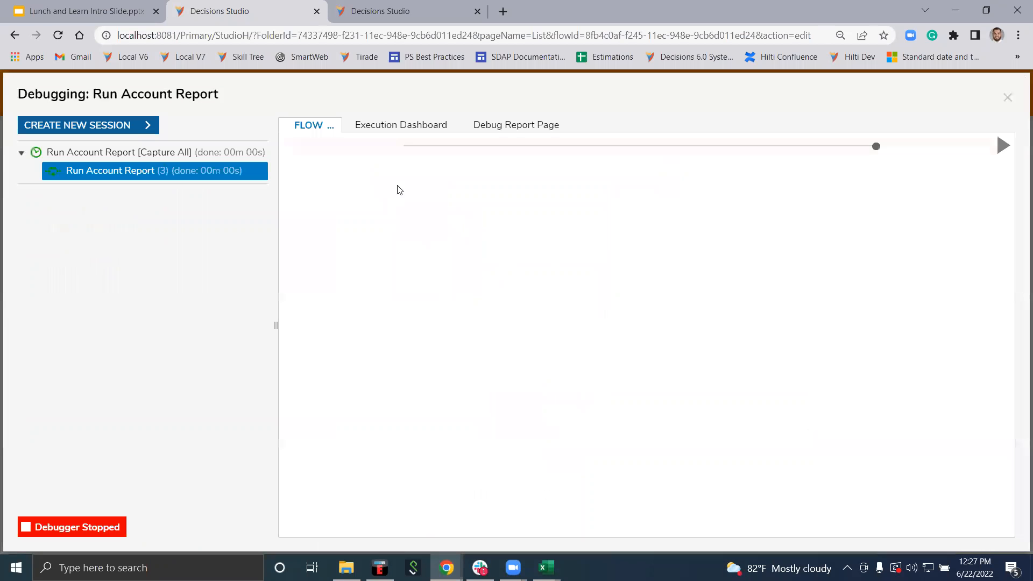
left_click(358, 206)
left_click(454, 223)
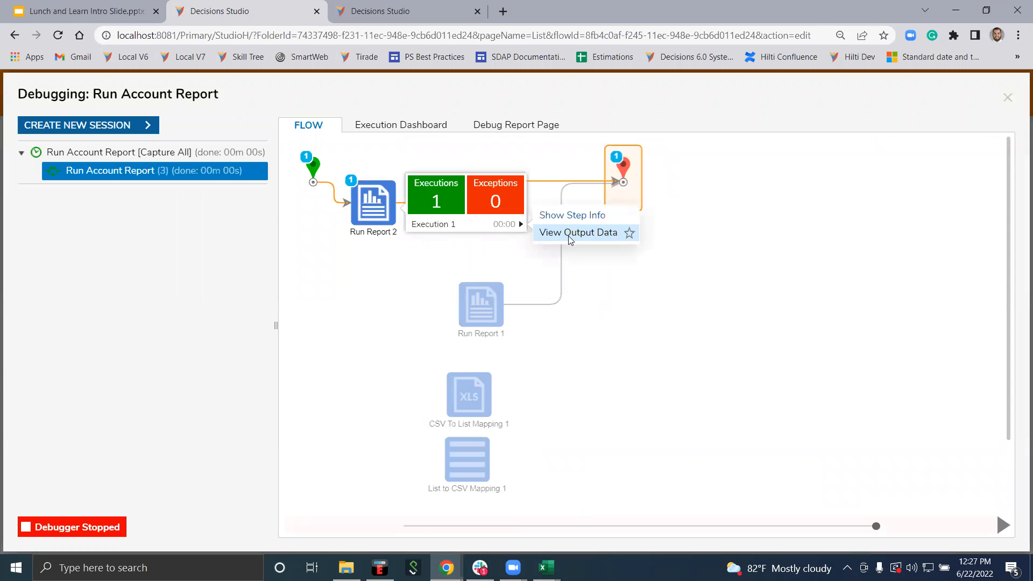
left_click(569, 236)
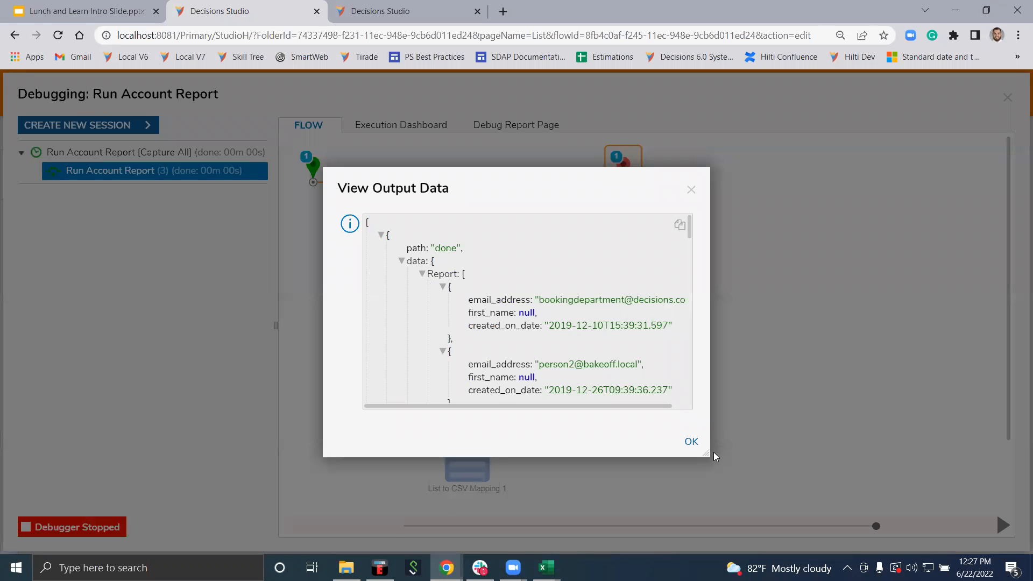
Examine the Report list and its individual records in the output data, and close the debugger
left_click(423, 275)
left_click(423, 274)
left_click(442, 286)
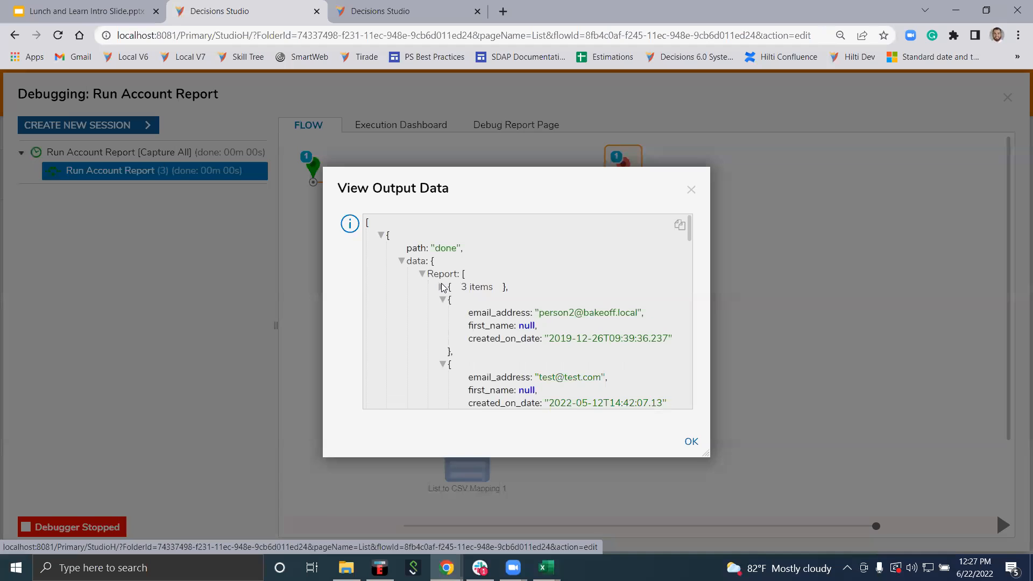
left_click(442, 287)
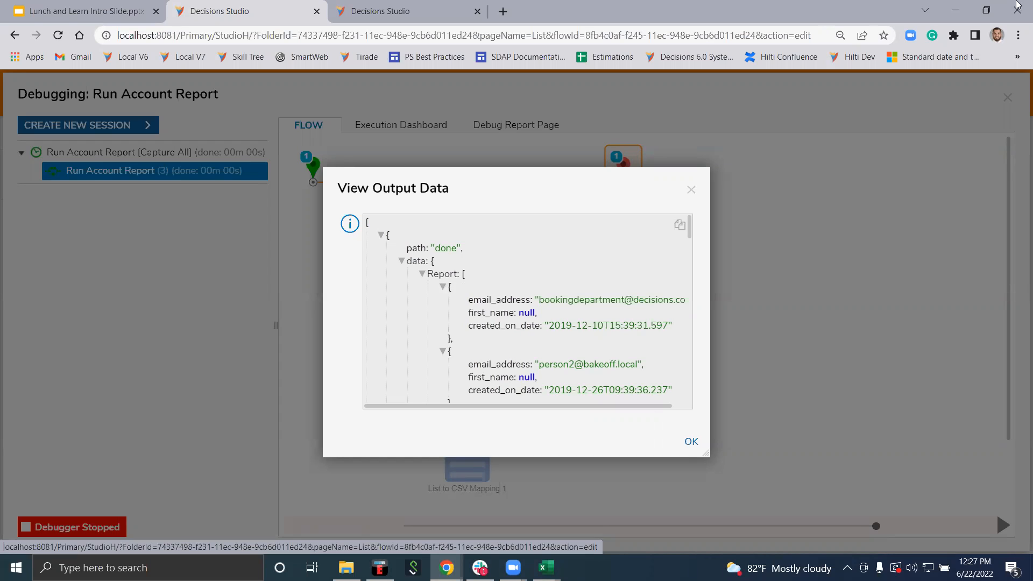
left_click(691, 442)
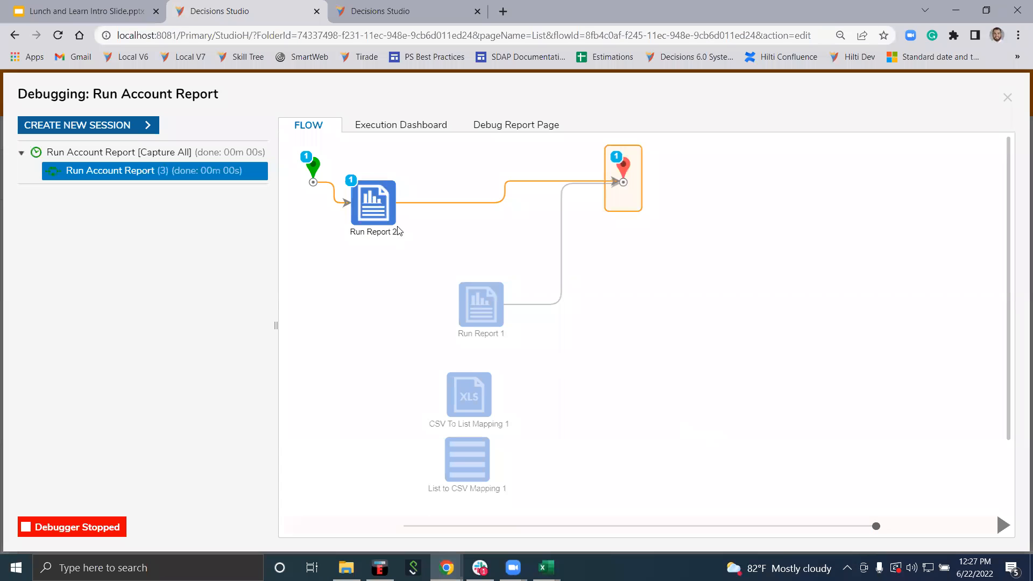
left_click(1004, 101)
Align Run Report 2 with the start step, lower the end step, and add a Create Data (Data) step to the flow
left_click(422, 195)
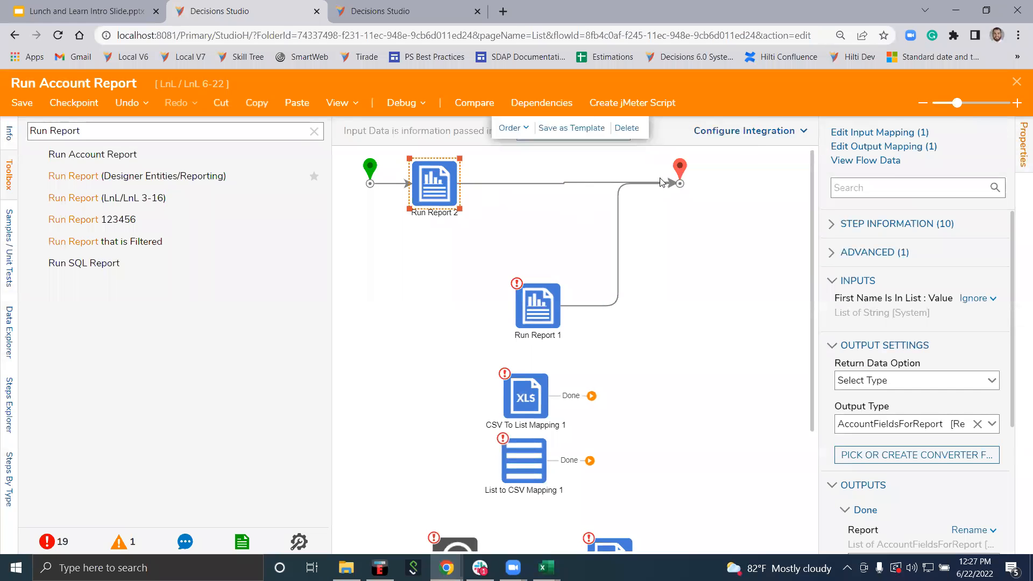
left_click_drag(682, 192, 686, 210)
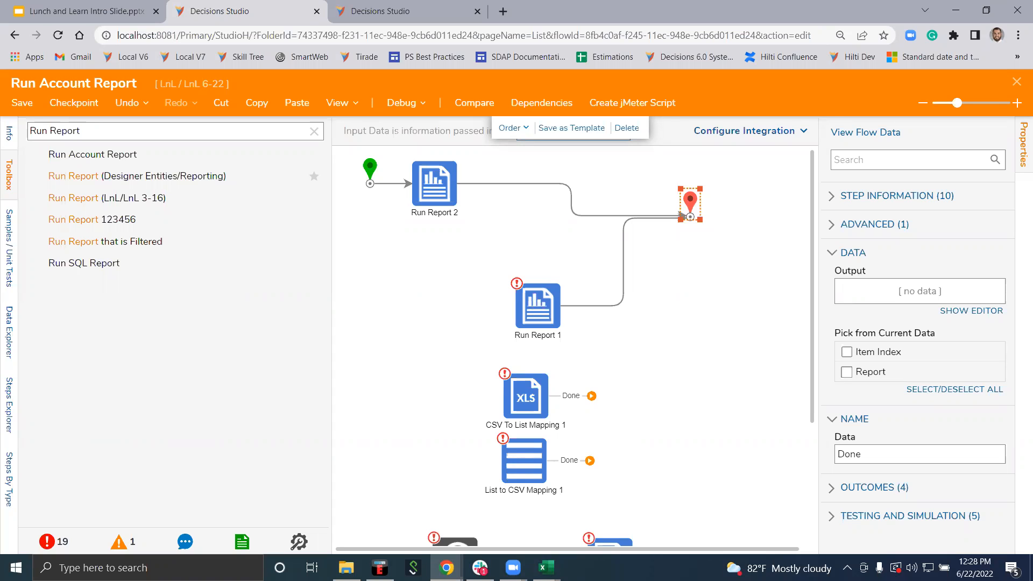
left_click(745, 317)
triple_click(102, 135)
type("Create Data")
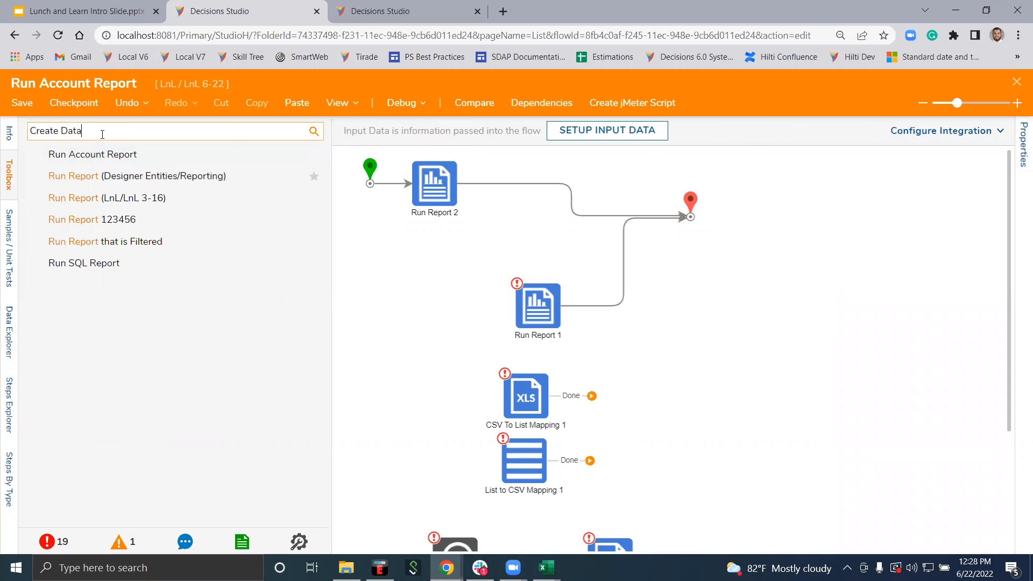
key("Return")
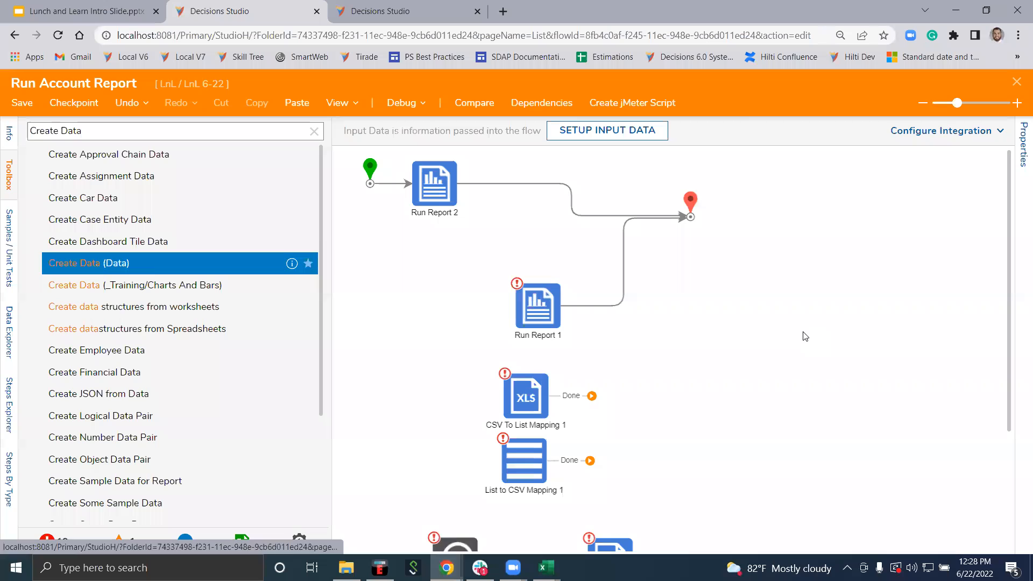
left_click_drag(805, 336, 805, 336)
Define the Create Data step's data as Dynamic Data Row of type DynamicDataRow and keep the definition
left_click(964, 297)
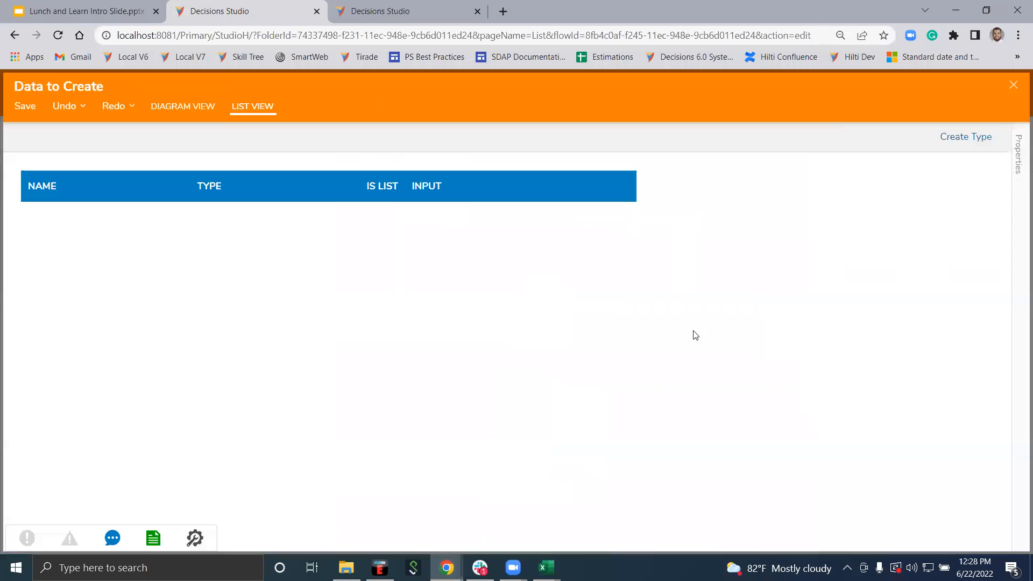
type("Dynamic Data Row")
key("Tab")
type("Dynamic")
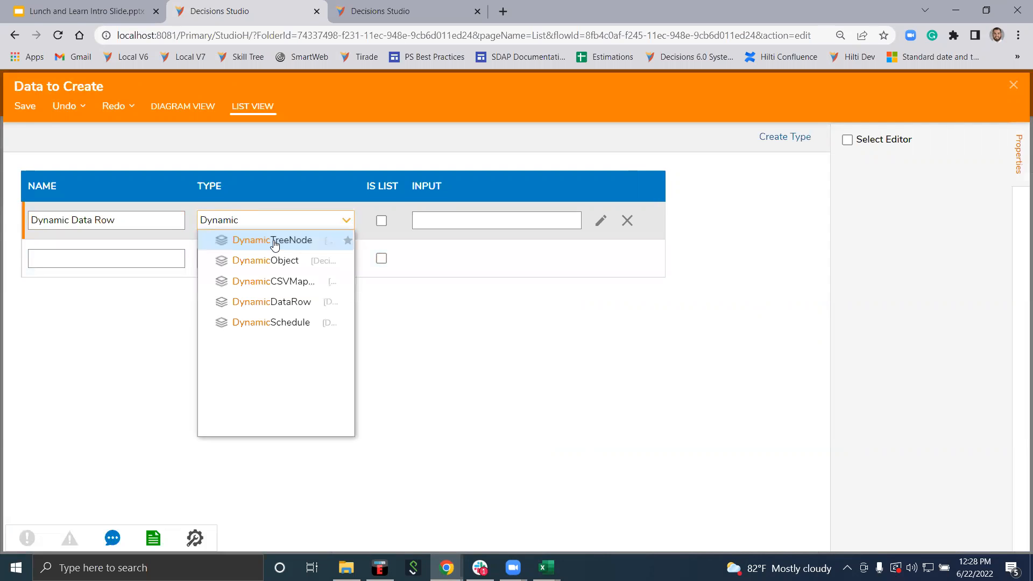
left_click(277, 303)
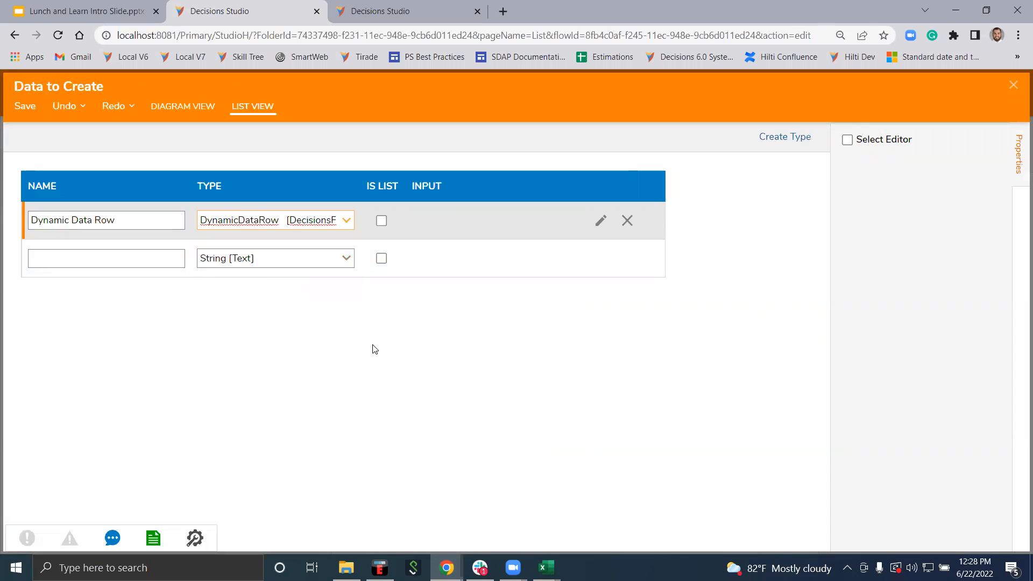
left_click(375, 350)
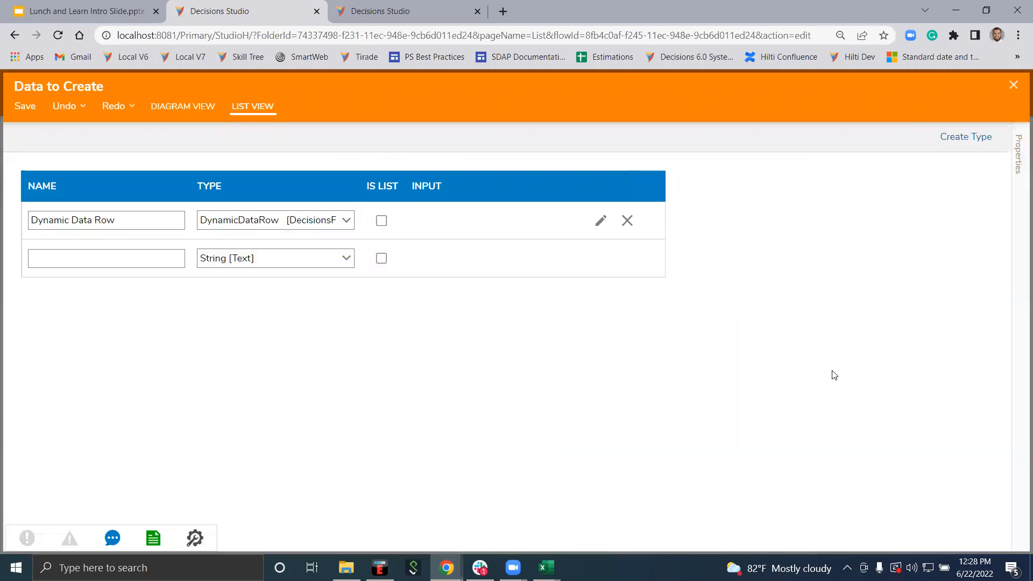
key("Escape")
left_click(676, 348)
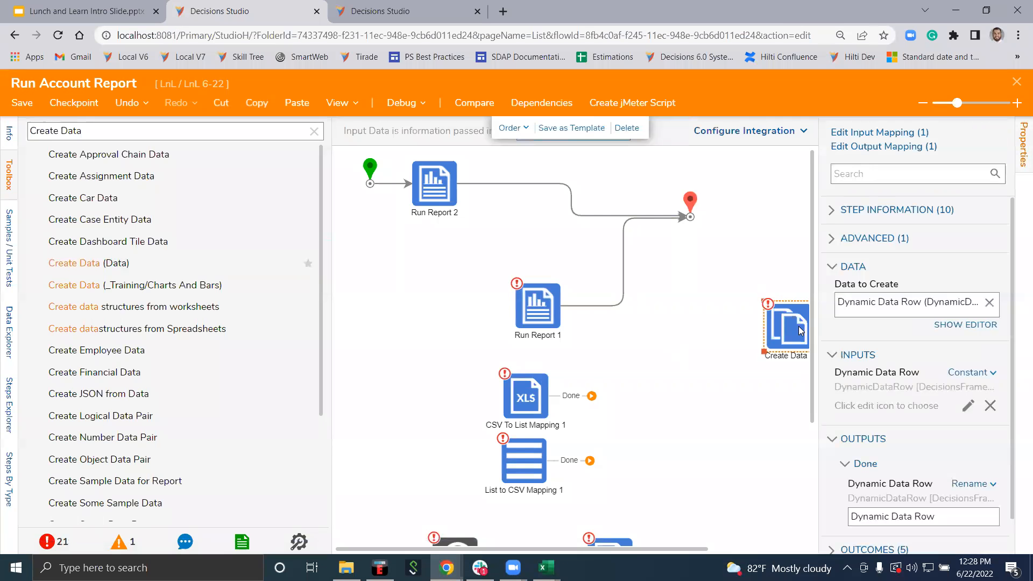
Place Create Data 1 beside Run Report 1 and map its Dynamic Data Row input with Build Data
left_click_drag(798, 326, 697, 337)
left_click(968, 372)
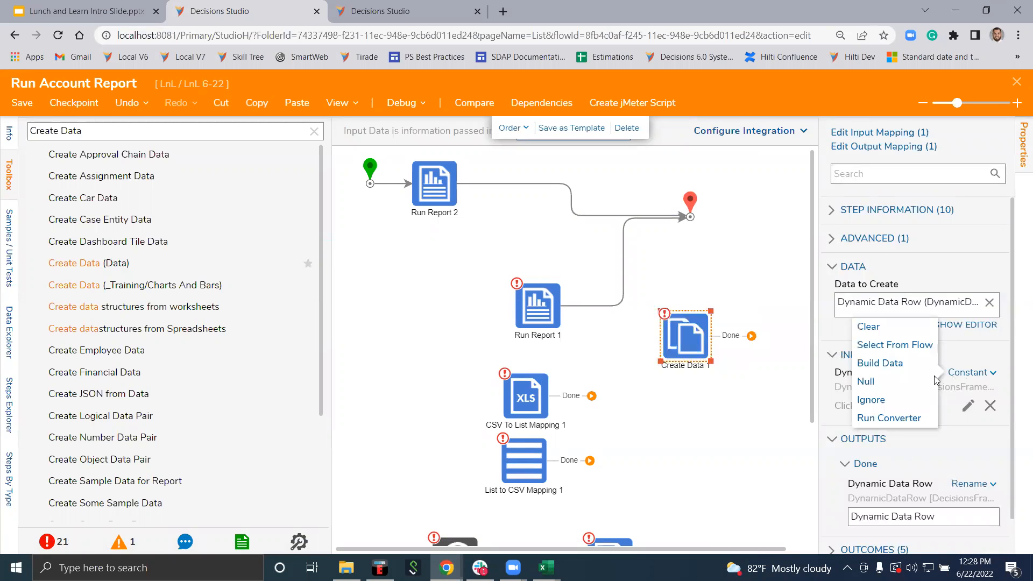
left_click(896, 363)
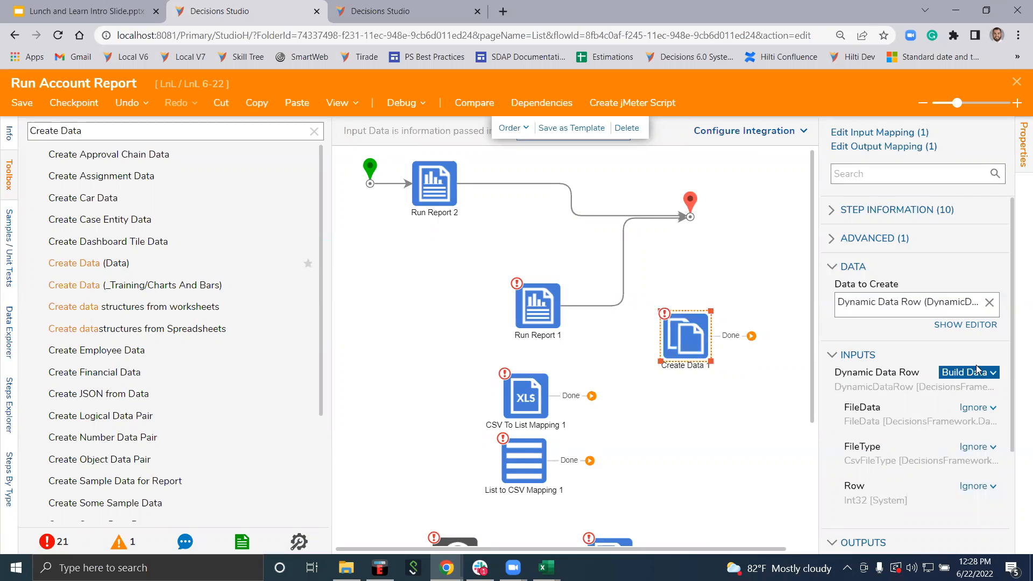
scroll(183, 396, "down", 1)
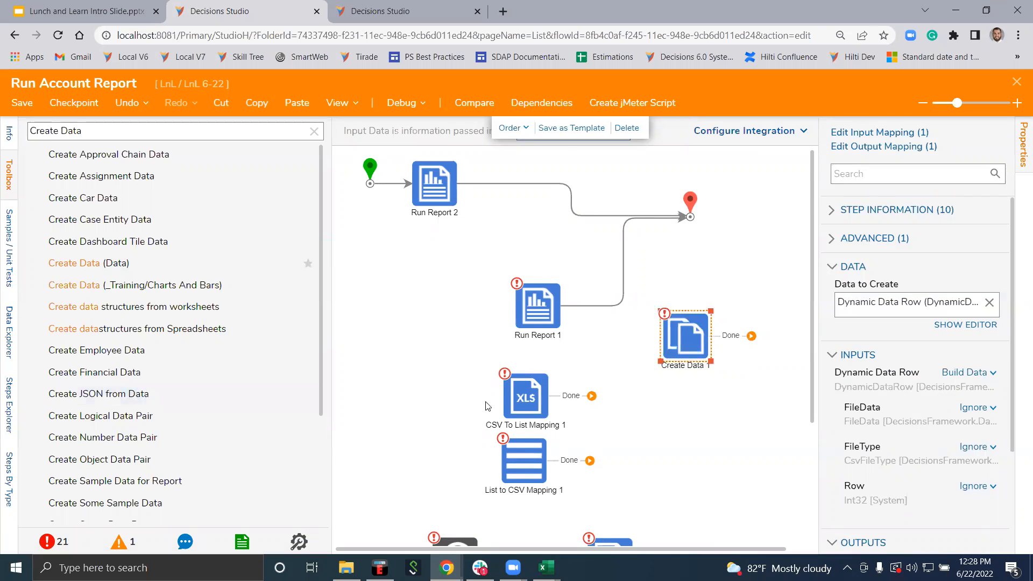
scroll(623, 412, "down", 2)
Switch the Dynamic Data Row input mapping to Constant and assign a constant value to it
left_click(979, 377)
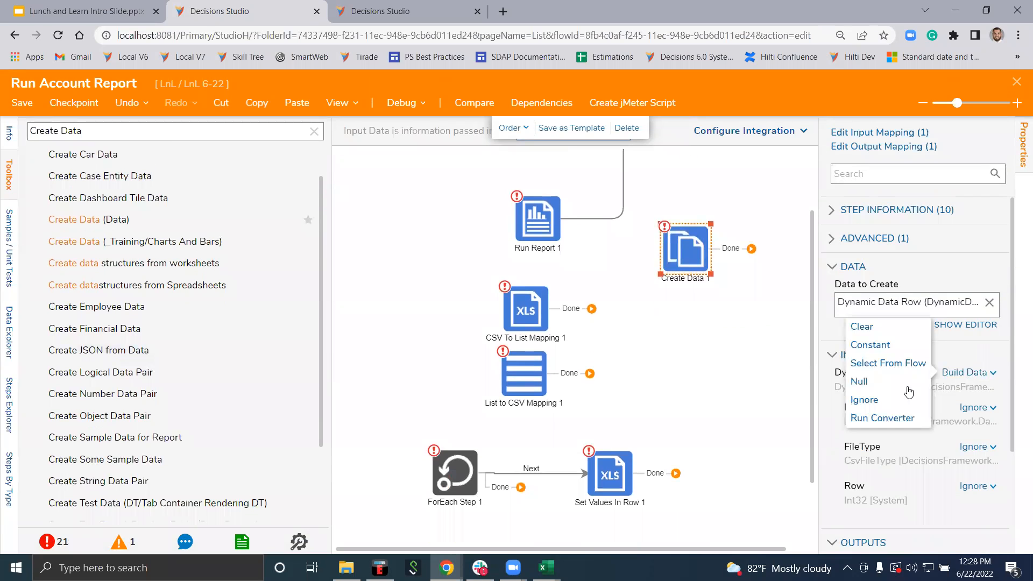
left_click(871, 344)
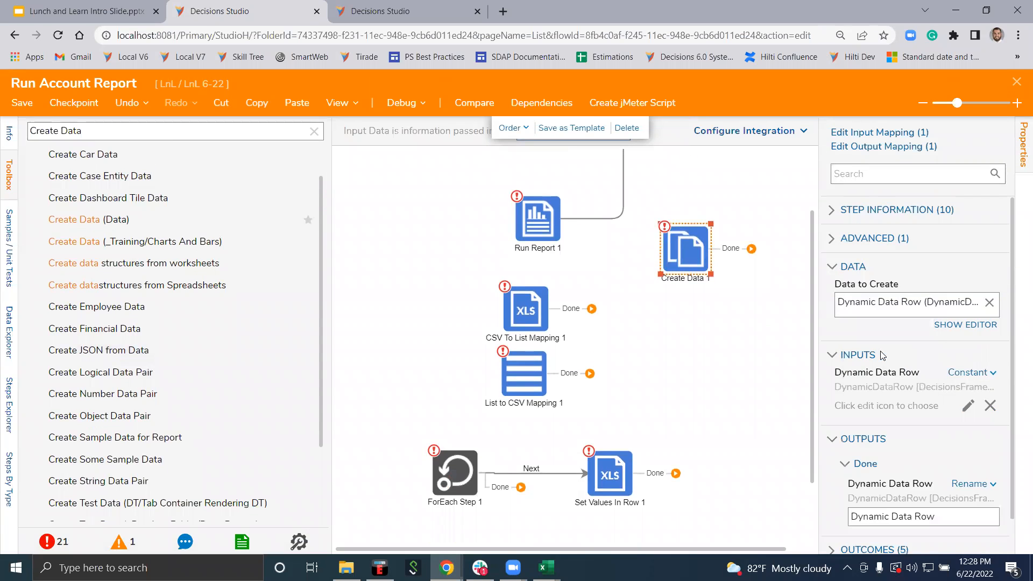
left_click(968, 405)
left_click(665, 416)
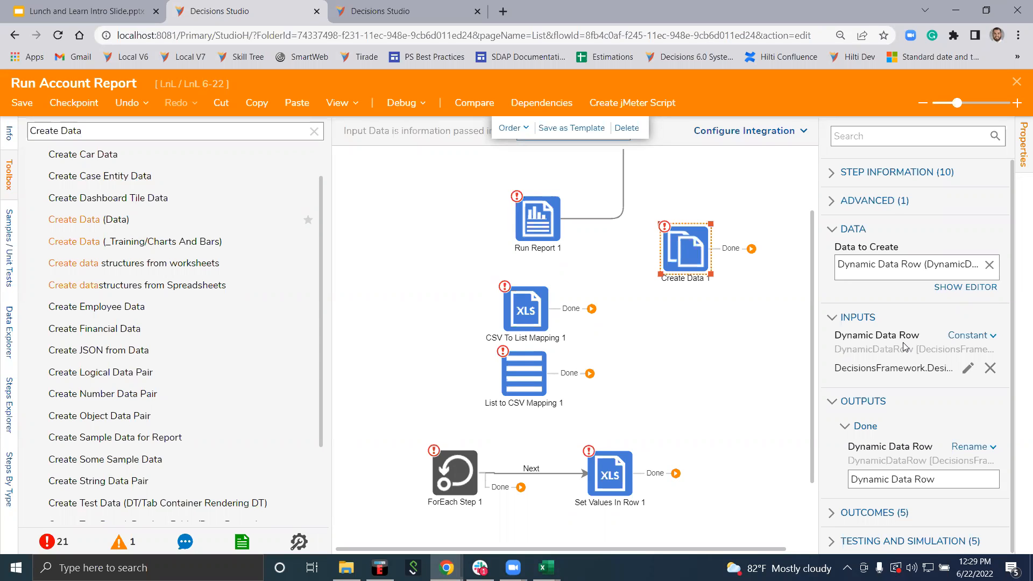
Move Create Data 1 above the flow path and lower Run Report 2 beneath the level of the start step
scroll(713, 341, "up", 3)
left_click_drag(713, 342, 525, 157)
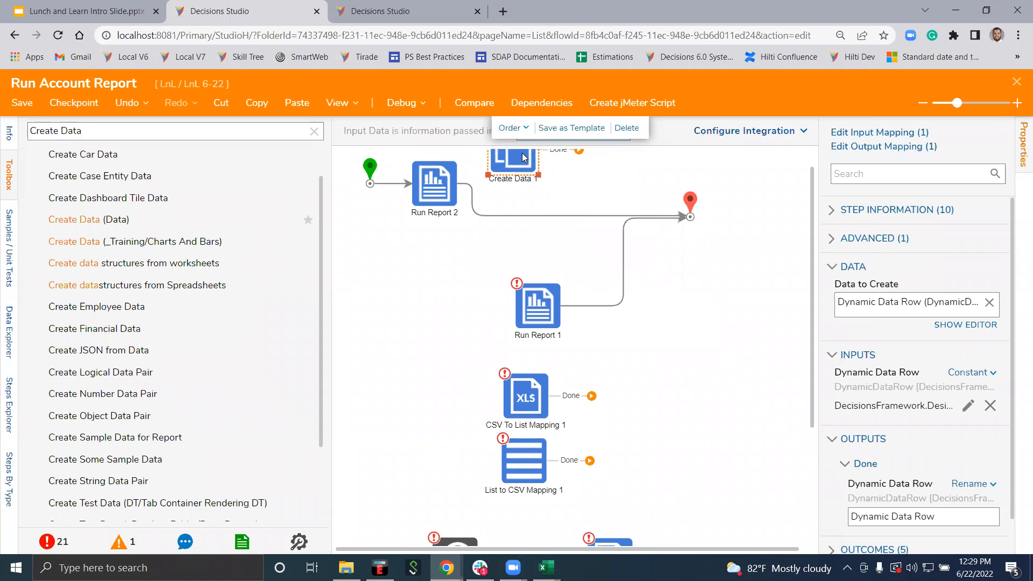
left_click_drag(430, 211, 444, 252)
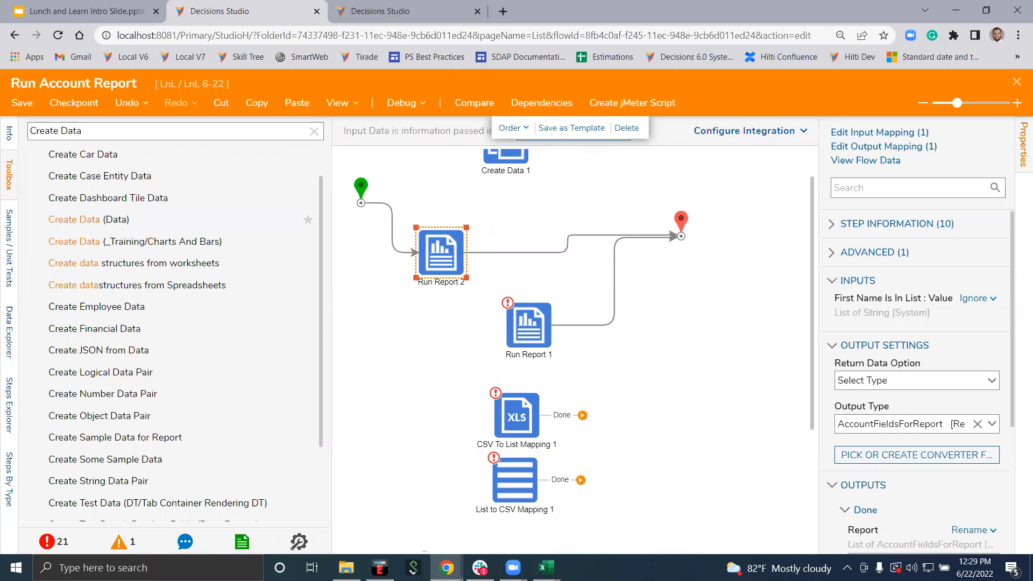
scroll(303, 207, "up", 1)
Search the toolbox for Import CSV steps
double_click(124, 130)
triple_click(123, 130)
type("Import CS")
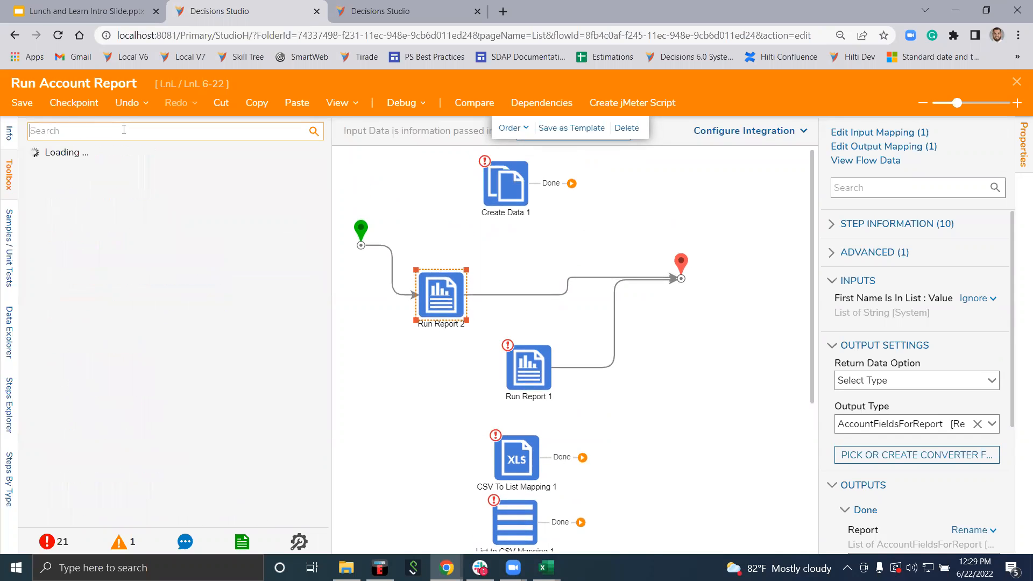
type("V")
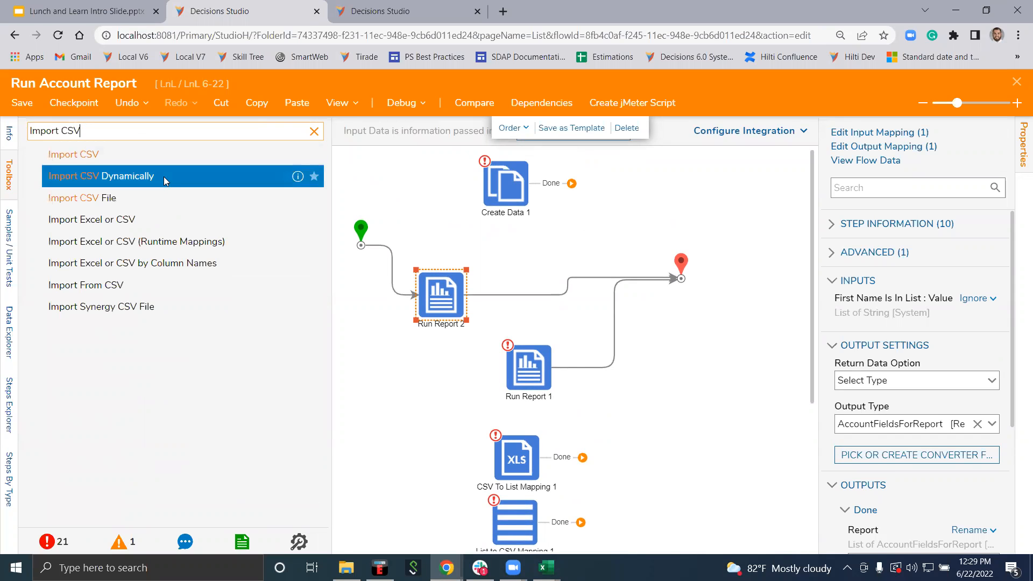
Place a Convert Excel Or CSV To Dynamic Data Rows step from the Excel & CSV data steps above Run Report 2
left_click(314, 132)
scroll(232, 350, "down", 6)
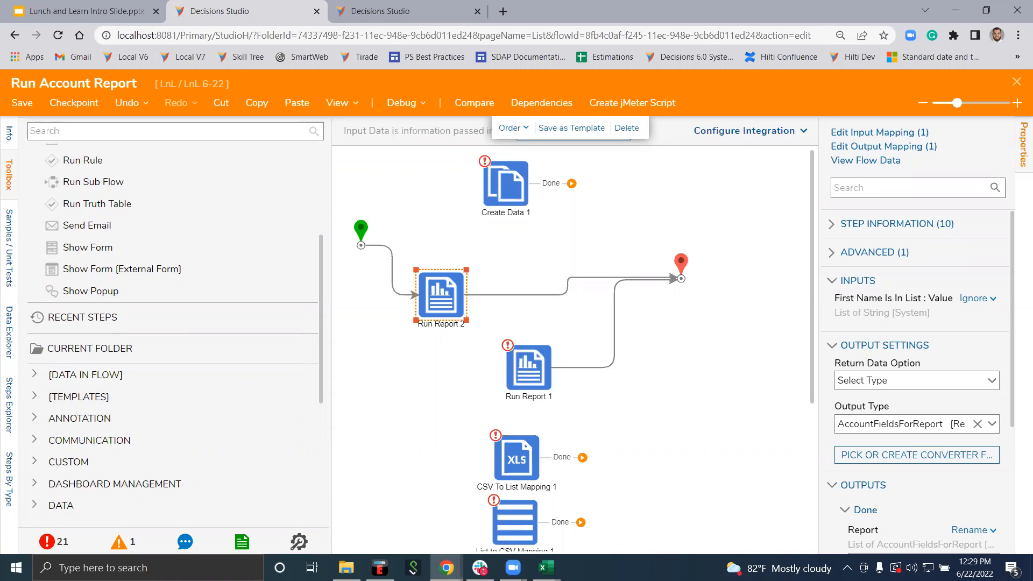
left_click_drag(497, 189, 484, 182)
scroll(124, 371, "down", 3)
scroll(124, 391, "down", 2)
scroll(64, 342, "down", 1)
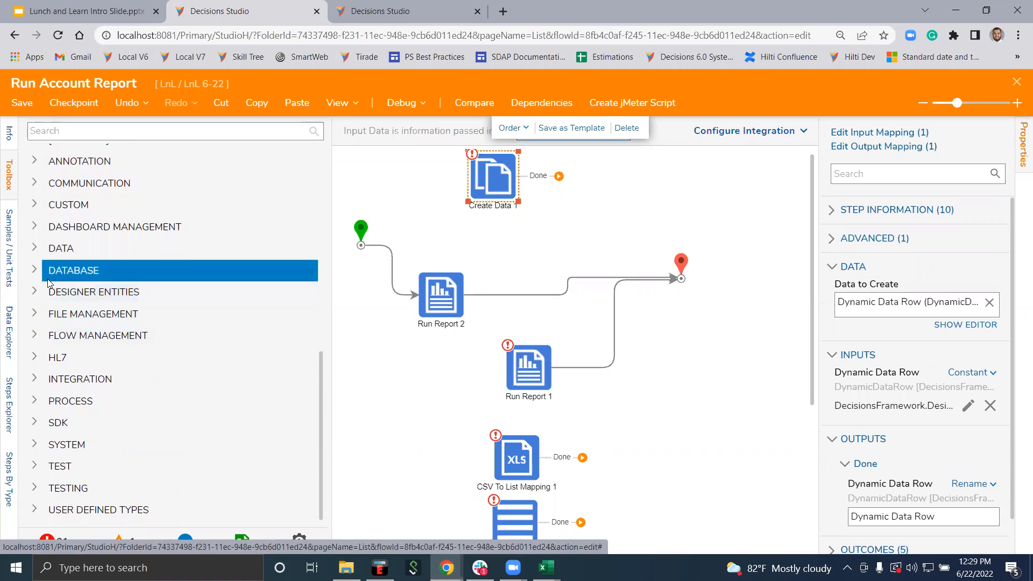
left_click(33, 250)
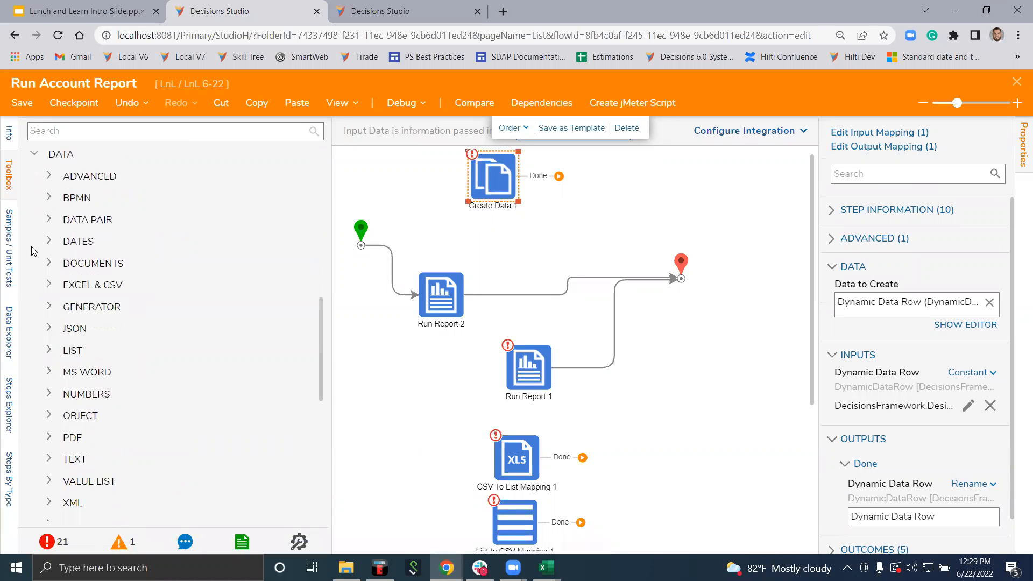
left_click(51, 285)
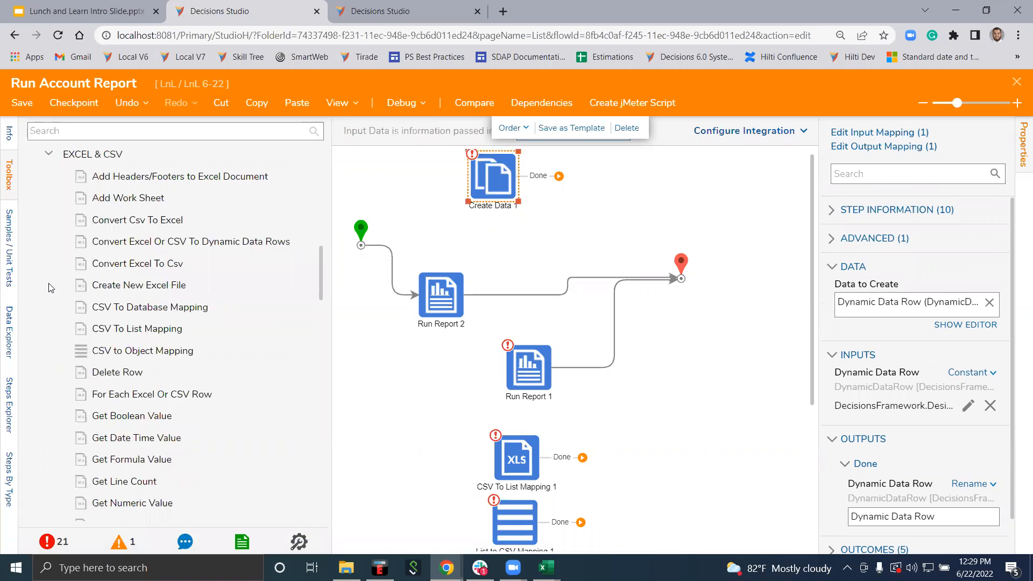
left_click_drag(162, 242, 421, 233)
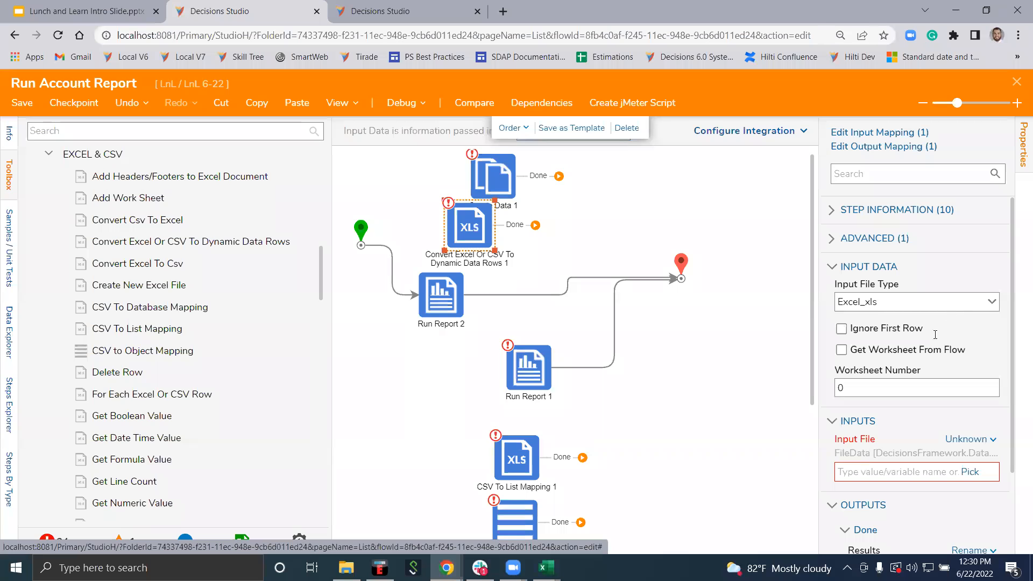
Move Create Data 1 to the right of Run Report 1 and review the convert step's input and output settings
mouse_move(505, 172)
left_mouse_down()
mouse_move(653, 298)
mouse_move(699, 425)
left_mouse_up()
scroll(538, 269, "down", 1)
left_click_drag(471, 186, 485, 164)
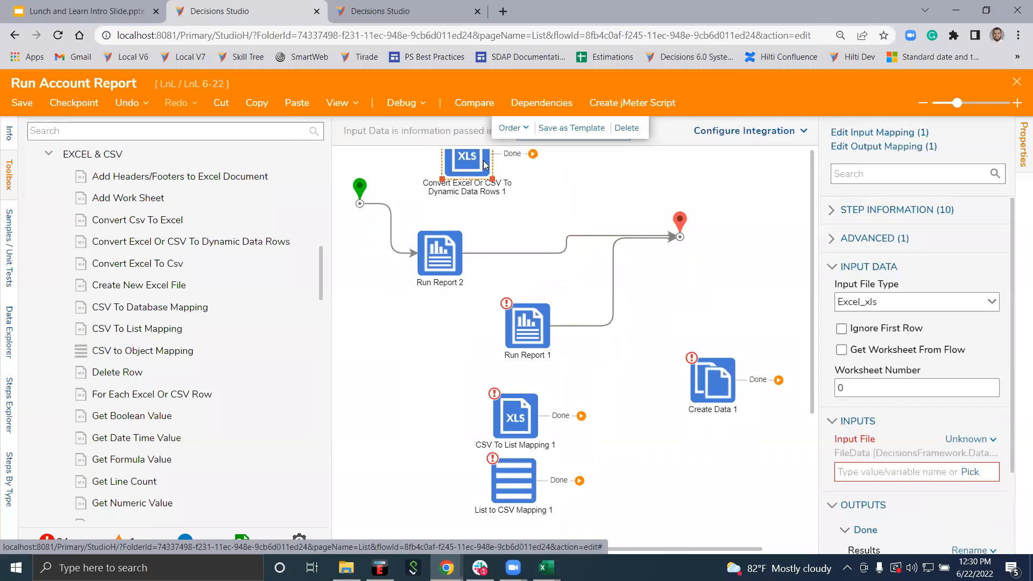
scroll(961, 435, "down", 1)
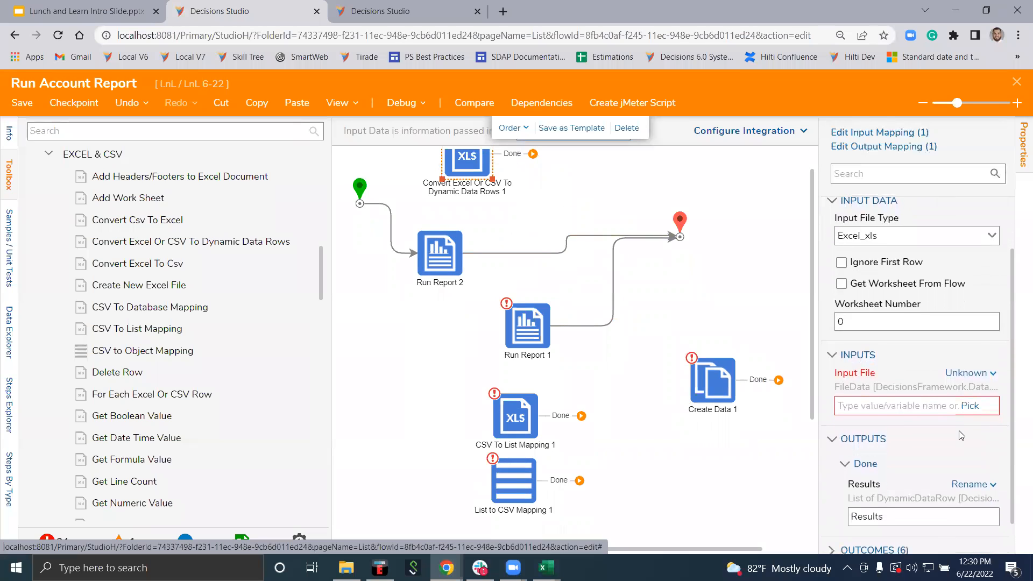
scroll(960, 417, "down", 1)
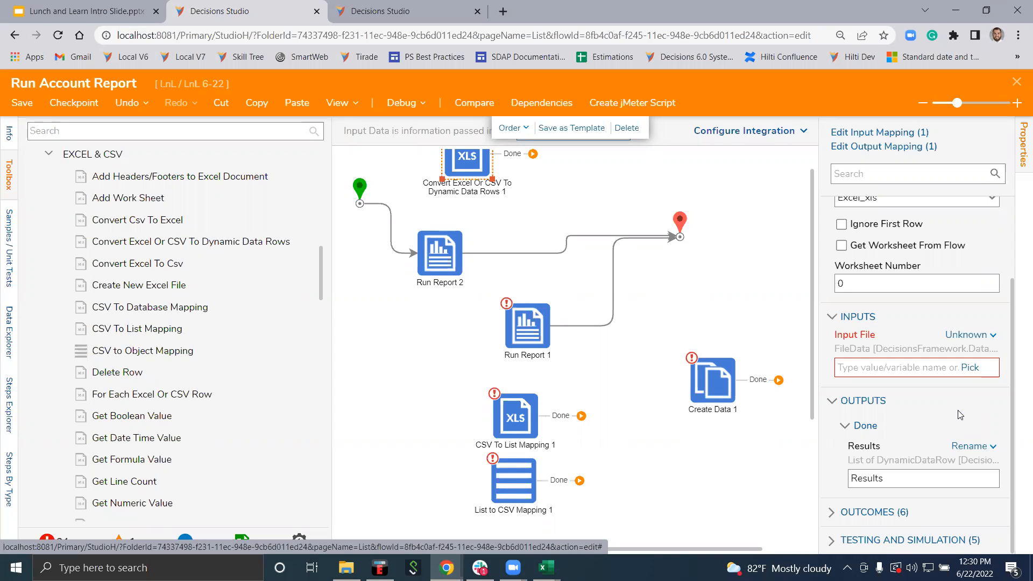
Reposition Run Report 2 and the end step, and delete the connection from Run Report 1 to the end step
mouse_move(471, 175)
left_mouse_down()
mouse_move(476, 187)
mouse_move(473, 160)
left_mouse_up()
left_click_drag(455, 250, 506, 224)
left_click_drag(680, 222, 685, 265)
left_click(617, 313)
key("Delete")
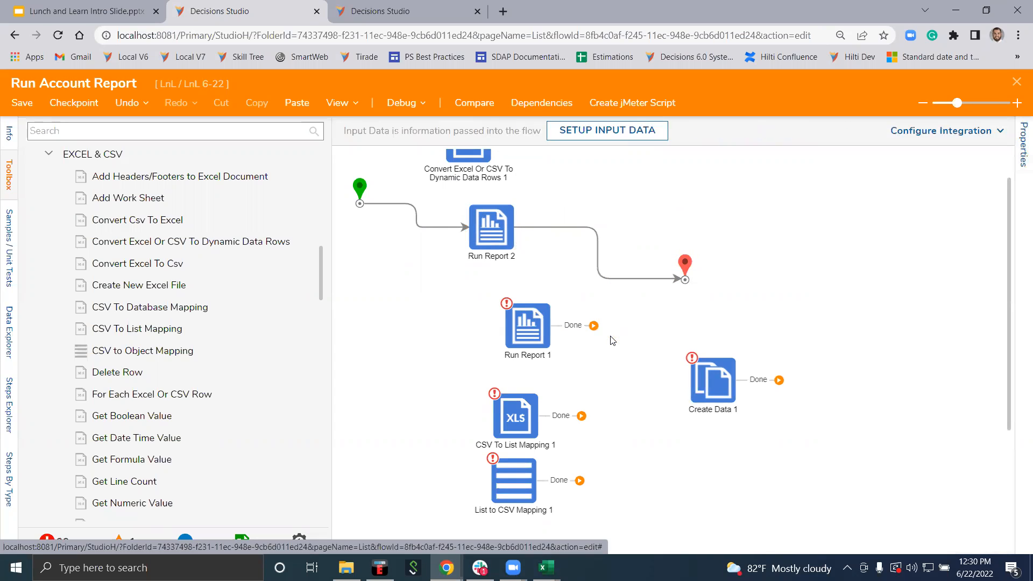
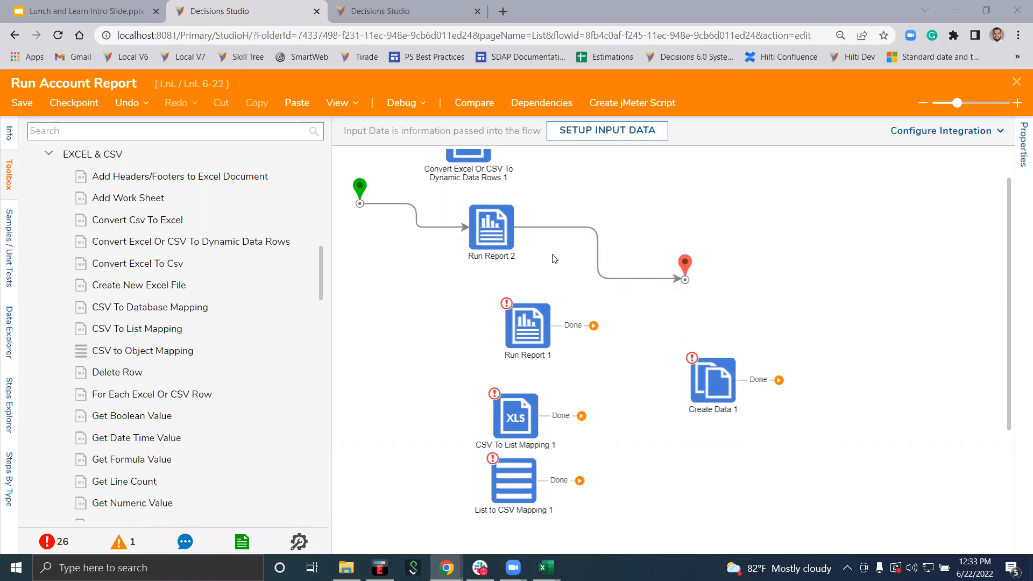
Shift Run Report 2 up and away from the start step, and insert a [Pick or Create Flow] step after the start step
left_click_drag(491, 226, 562, 200)
left_click(188, 138)
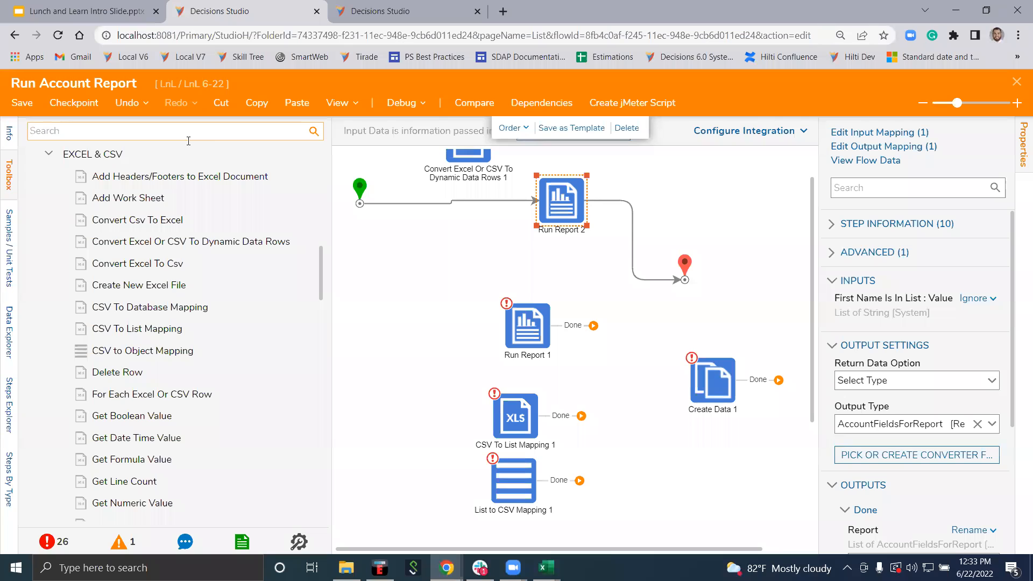
type("Subflow")
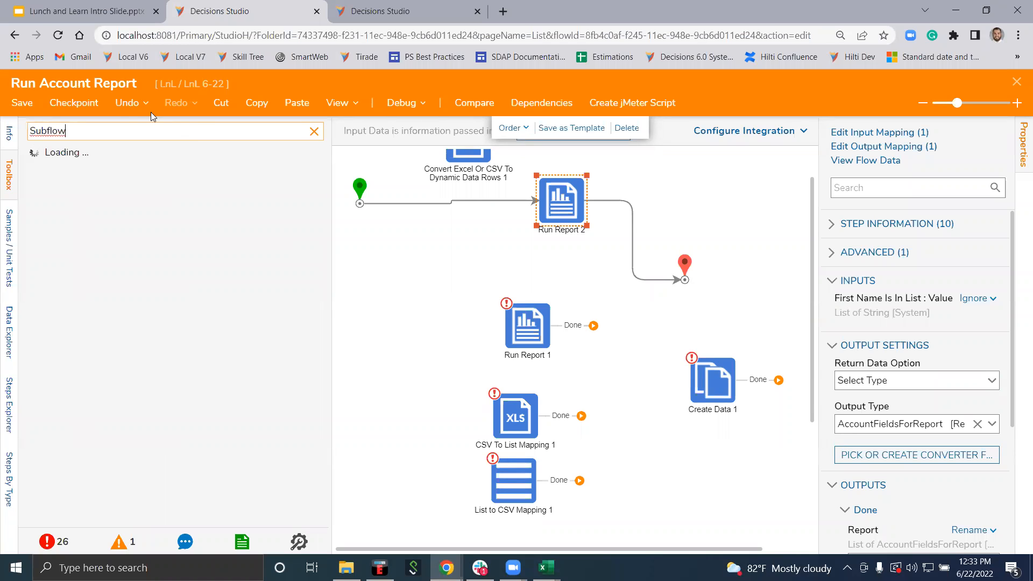
double_click(112, 126)
type("Flow")
left_click_drag(93, 155, 437, 201)
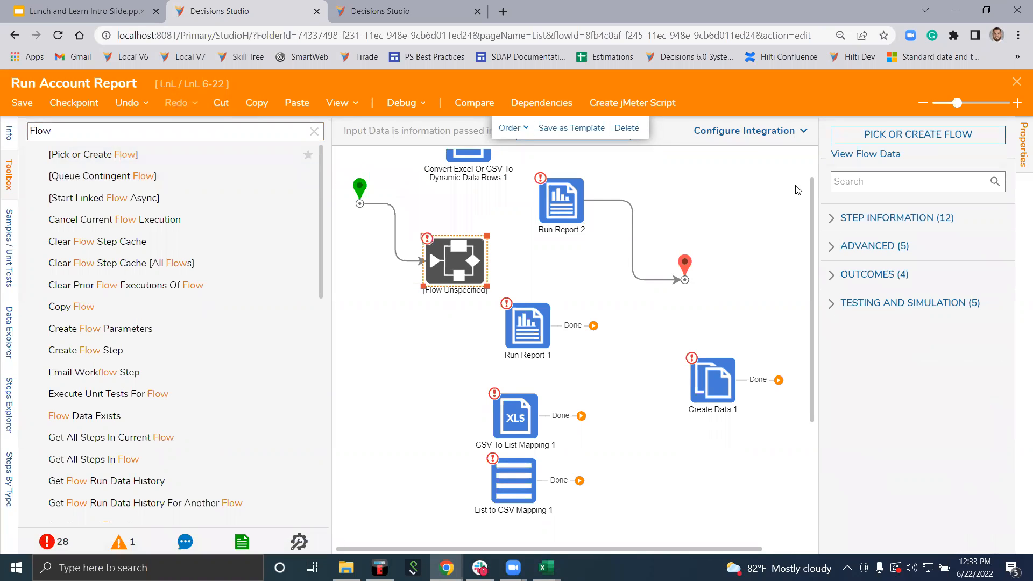
Create a new default flow named "Use NVelocity Step" for the unspecified flow step
left_click(872, 141)
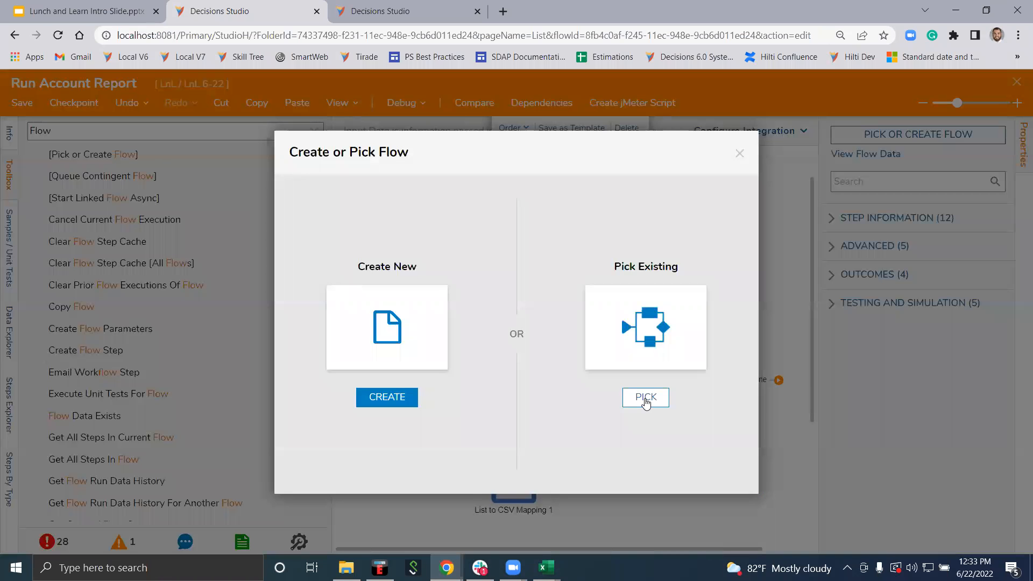
left_click(383, 398)
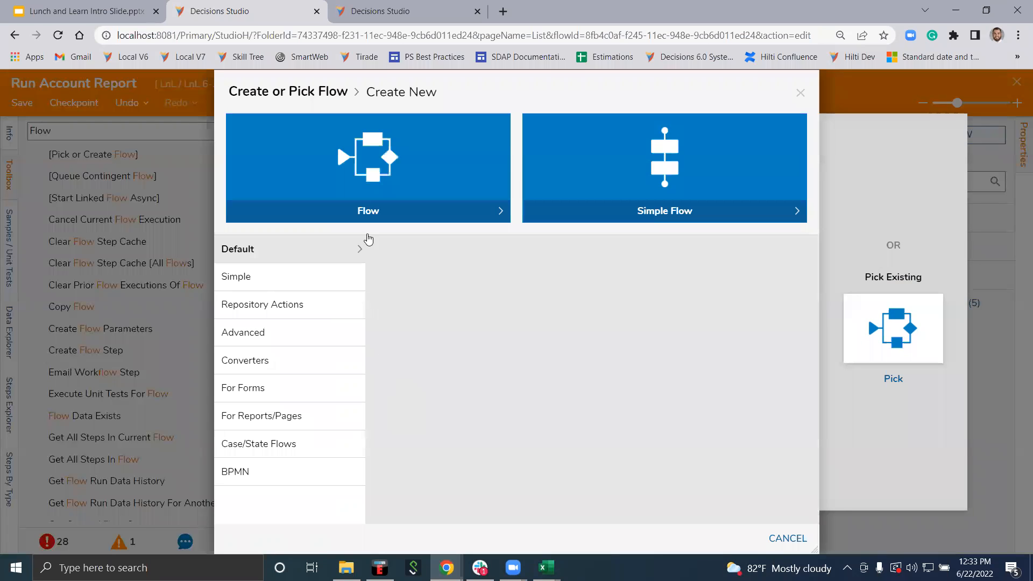
left_click(469, 270)
type("Use NVeloc")
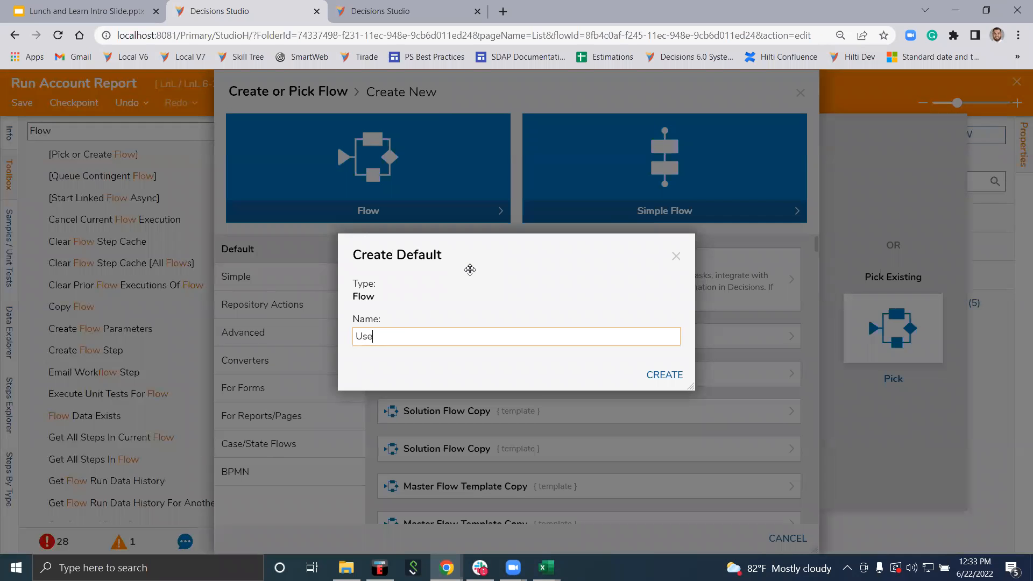
type("ity Step")
key("Return")
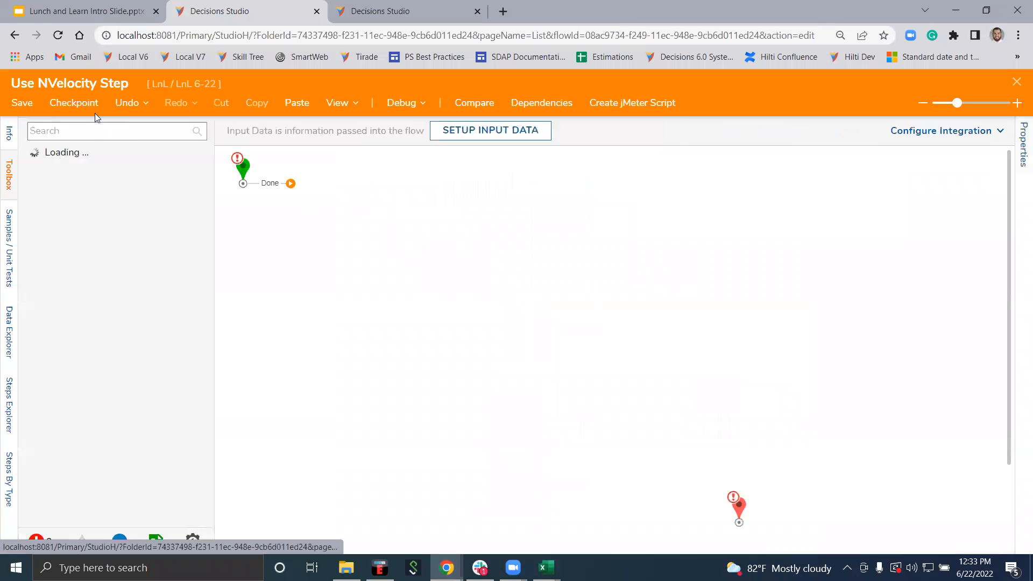
Add a Custom Merge [NVelocity] step and connect it between the start and end steps
left_click(95, 131)
type("NVL")
key("BackSpace")
type("e")
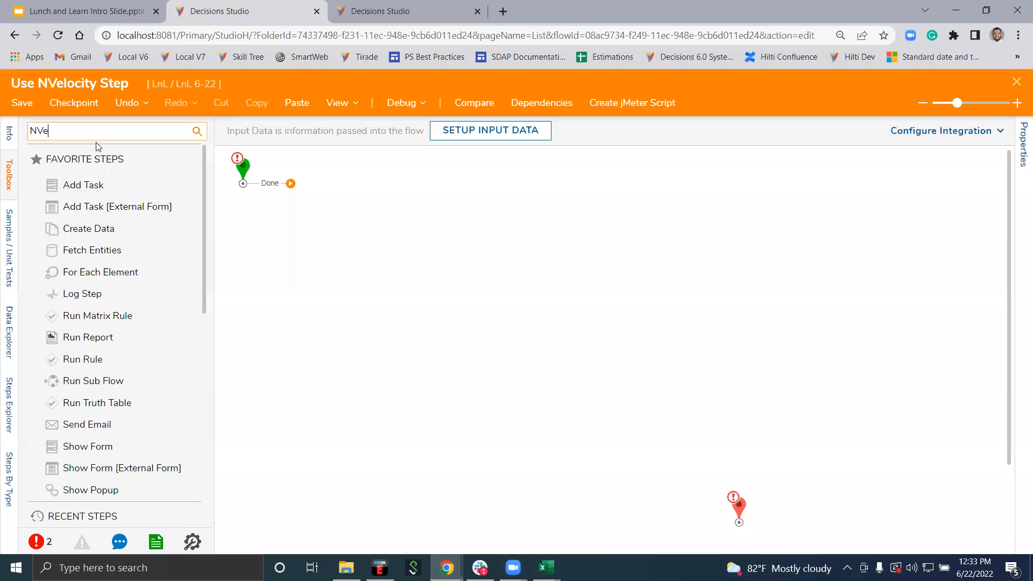
type("locity")
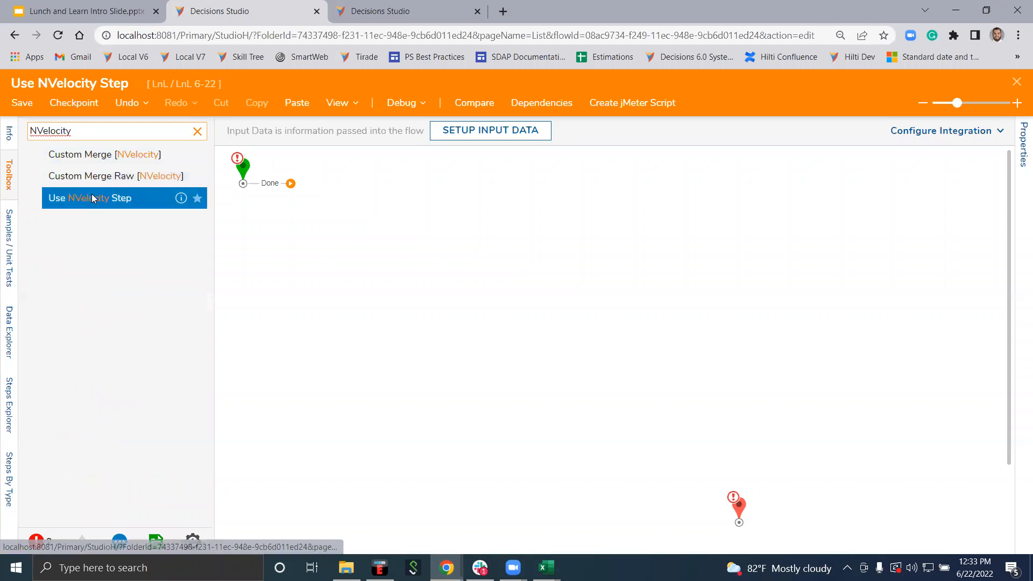
left_click_drag(86, 155, 438, 237)
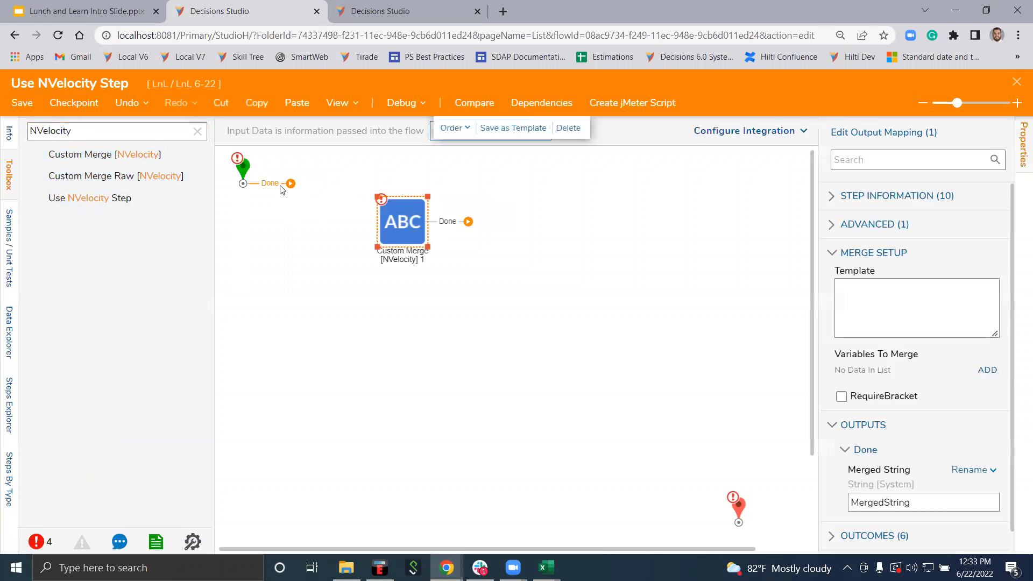
left_click_drag(290, 183, 393, 222)
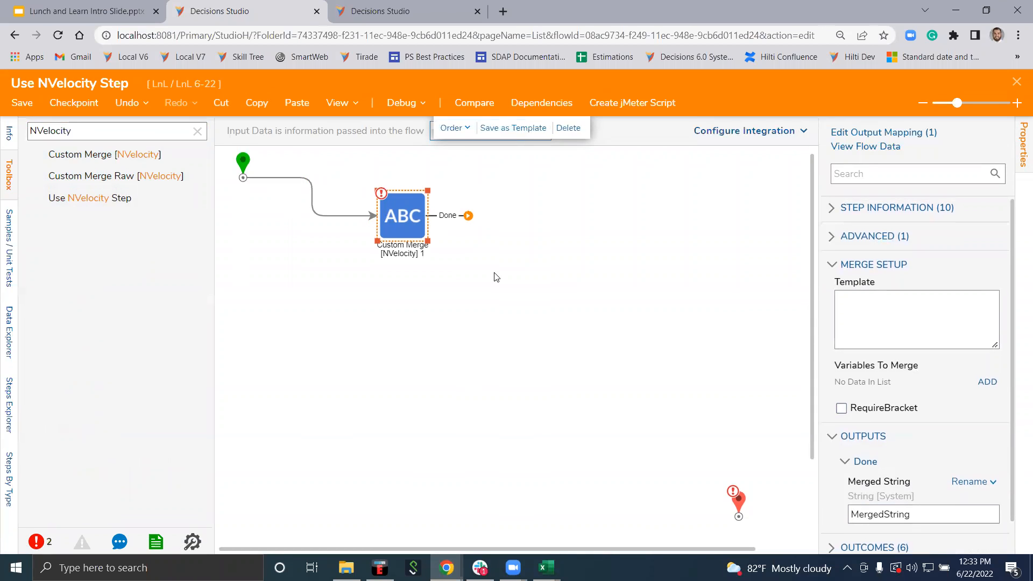
left_click_drag(459, 225, 739, 503)
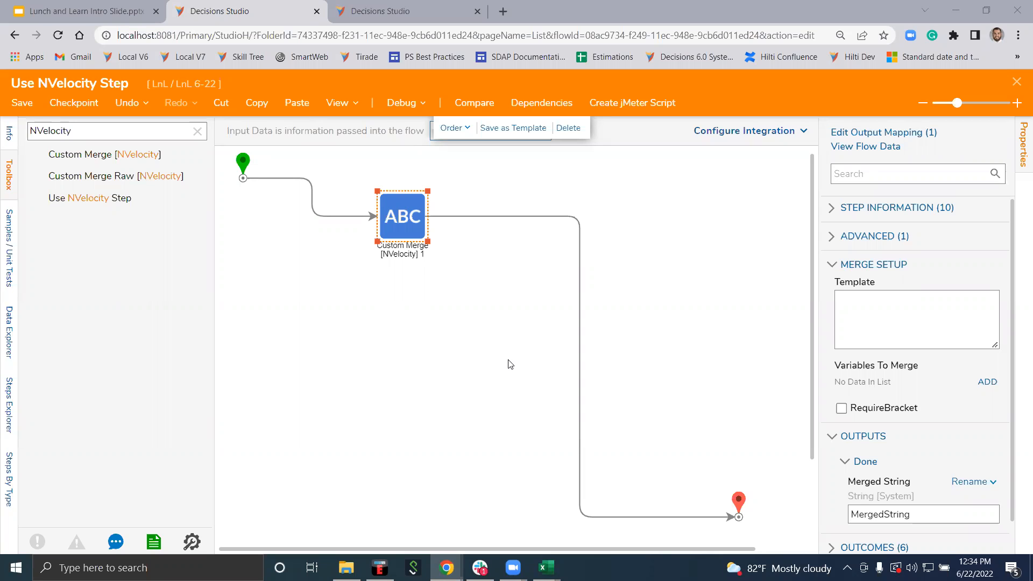
Enter {TestValue} as the merge template of the Custom Merge step
left_click(897, 410)
left_click(893, 412)
left_click(899, 314)
type("{Test")
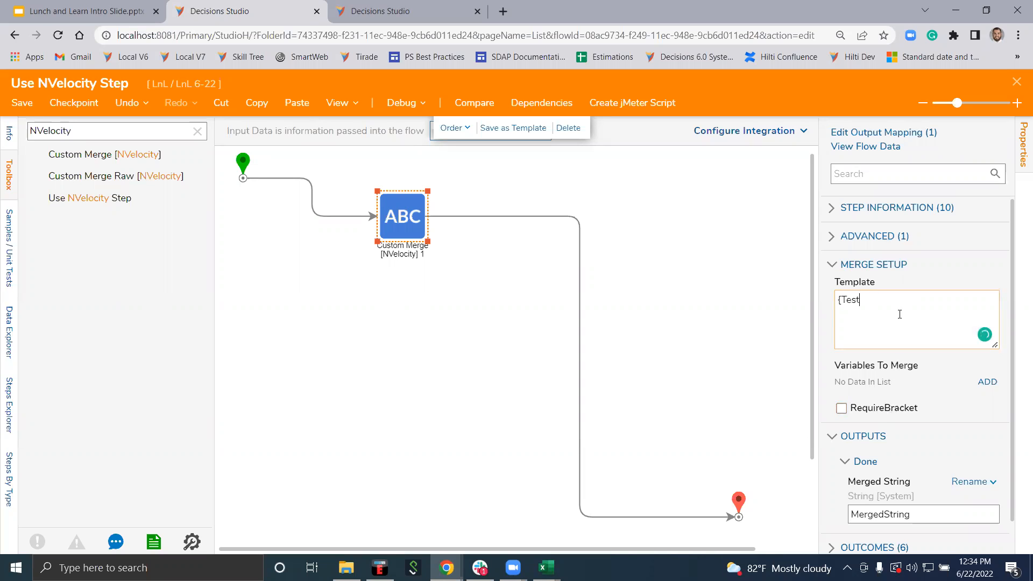
type("Value}")
left_click(891, 363)
left_click(872, 296)
left_click(756, 293)
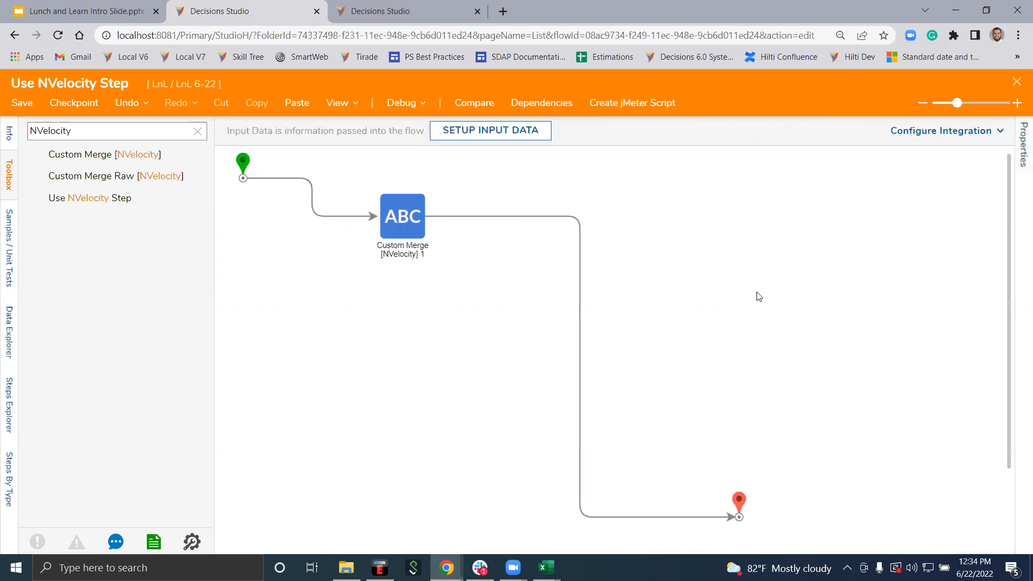
Replace the Custom Merge step's template text with "Test"
left_click(409, 216)
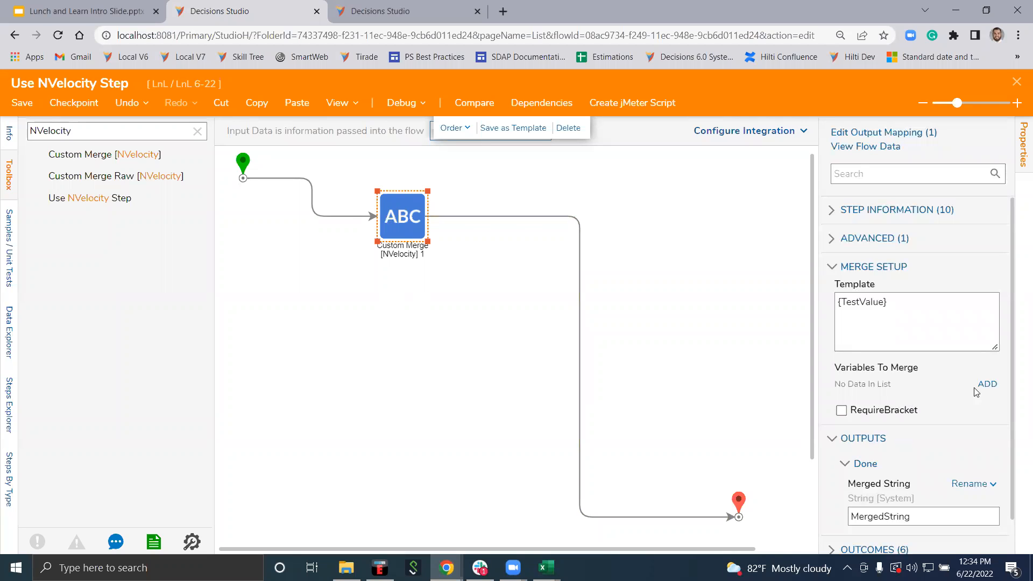
triple_click(908, 322)
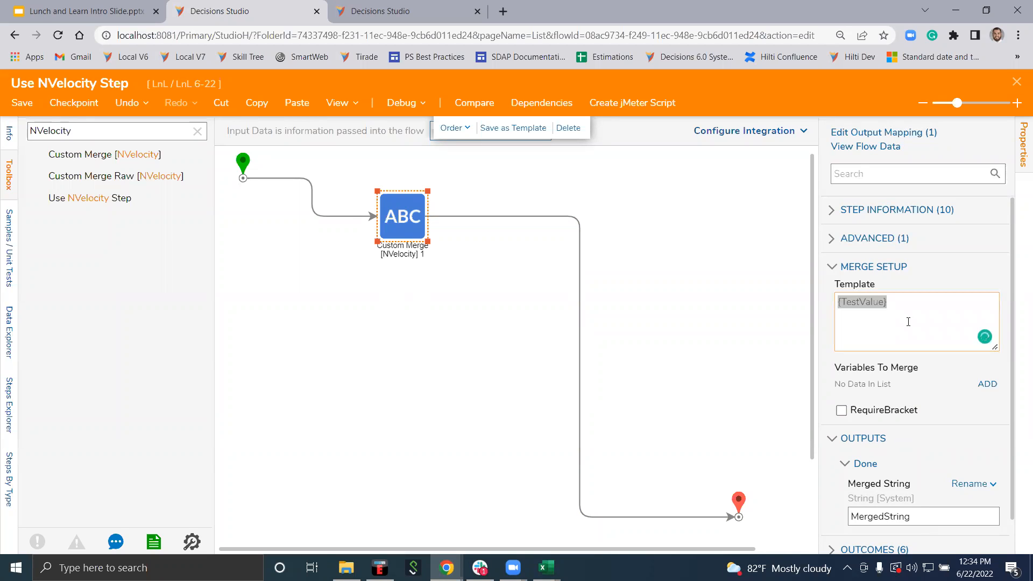
type("Test")
left_click(427, 341)
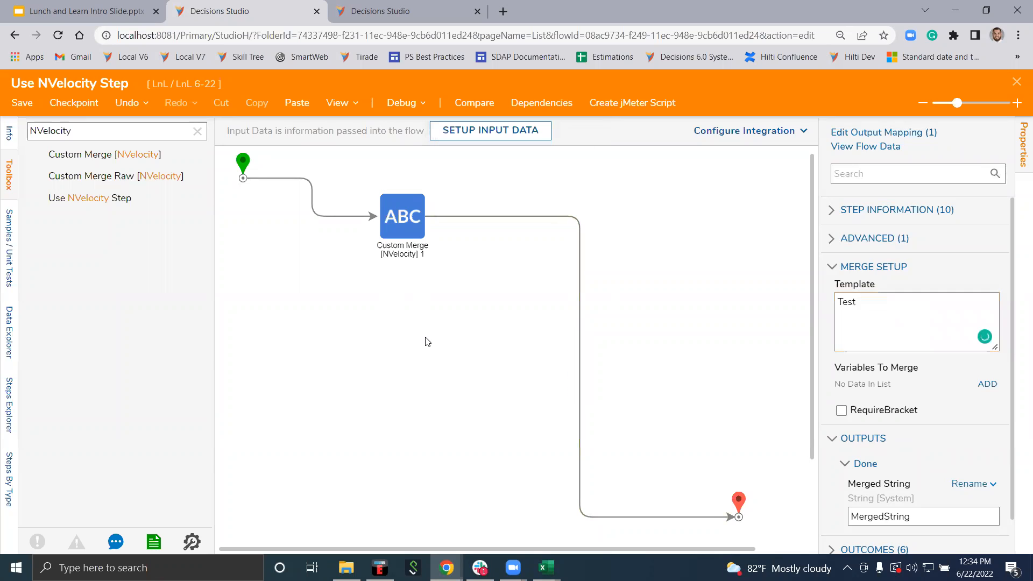
Debug the flow, view the Custom Merge step's output data, and close the debugger
left_click(399, 103)
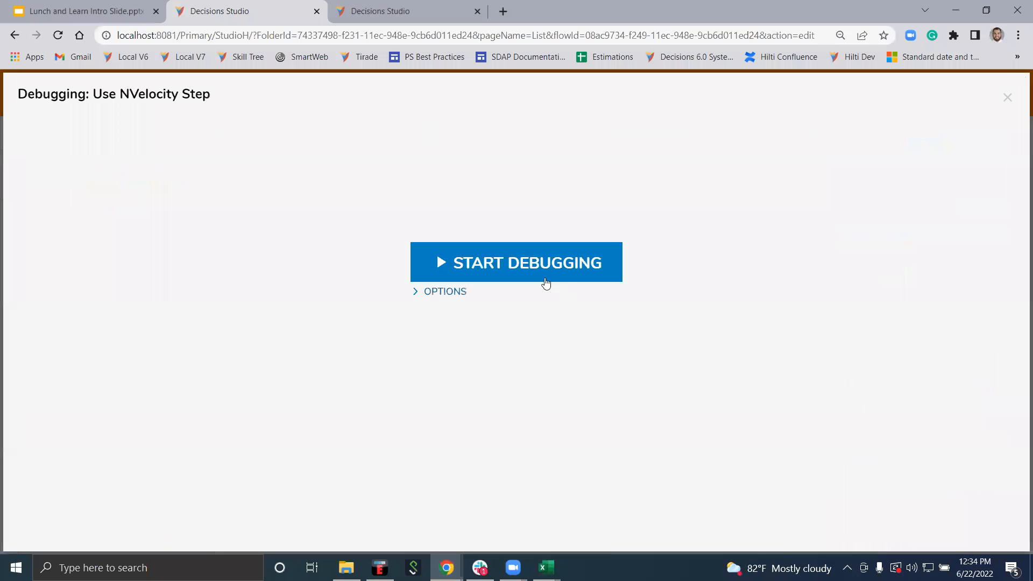
left_click(544, 279)
left_click(459, 211)
left_click(554, 240)
left_click(667, 245)
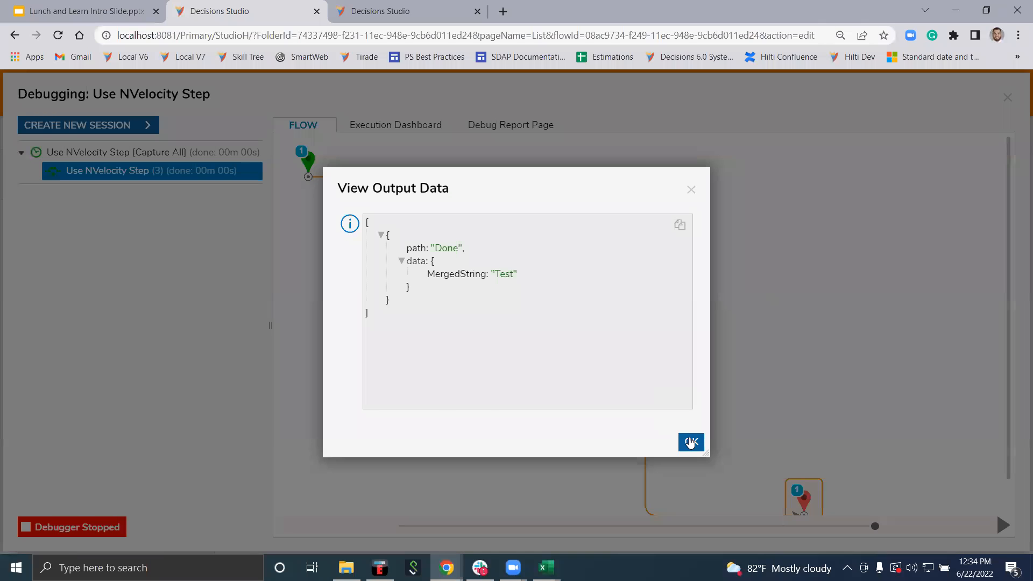
left_click(687, 440)
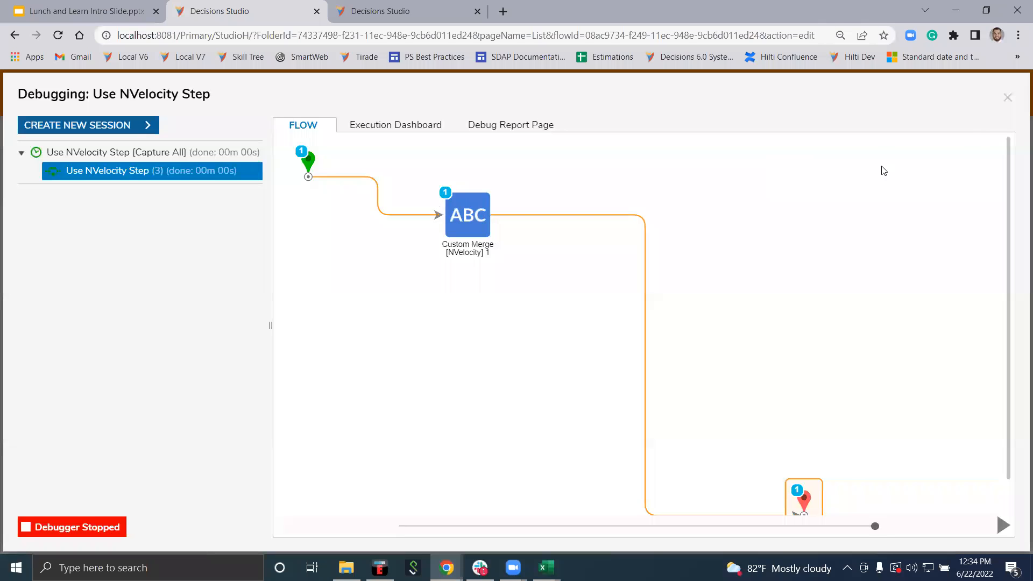
left_click(1007, 97)
Insert a Log step between the Custom Merge step and the end step
double_click(169, 132)
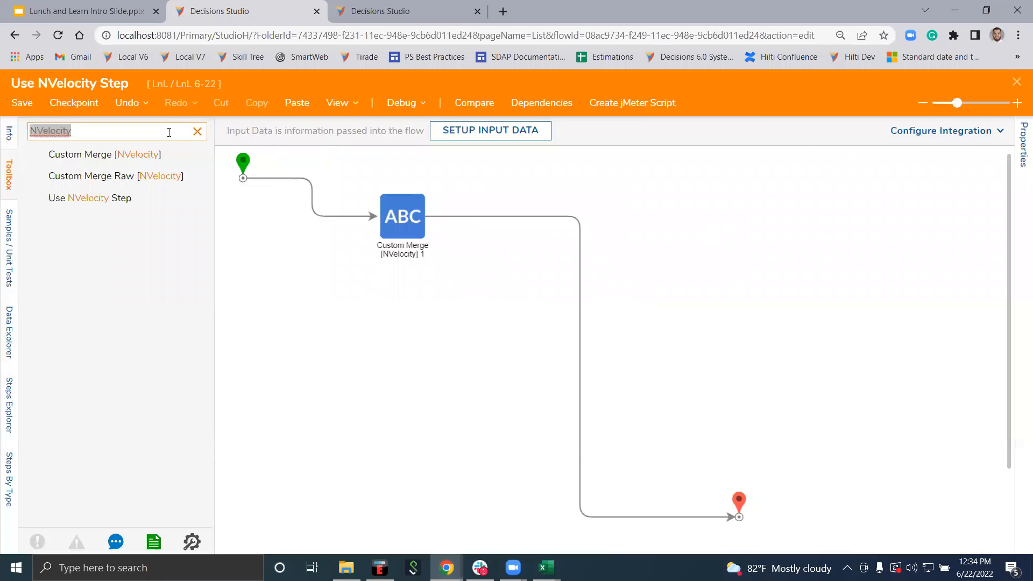
type("Log")
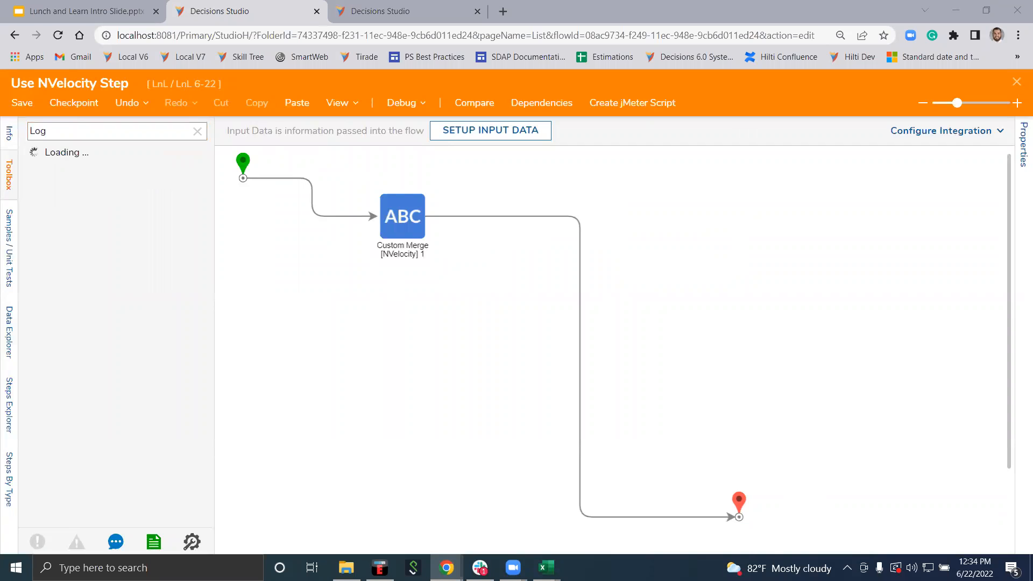
left_click_drag(58, 459, 532, 226)
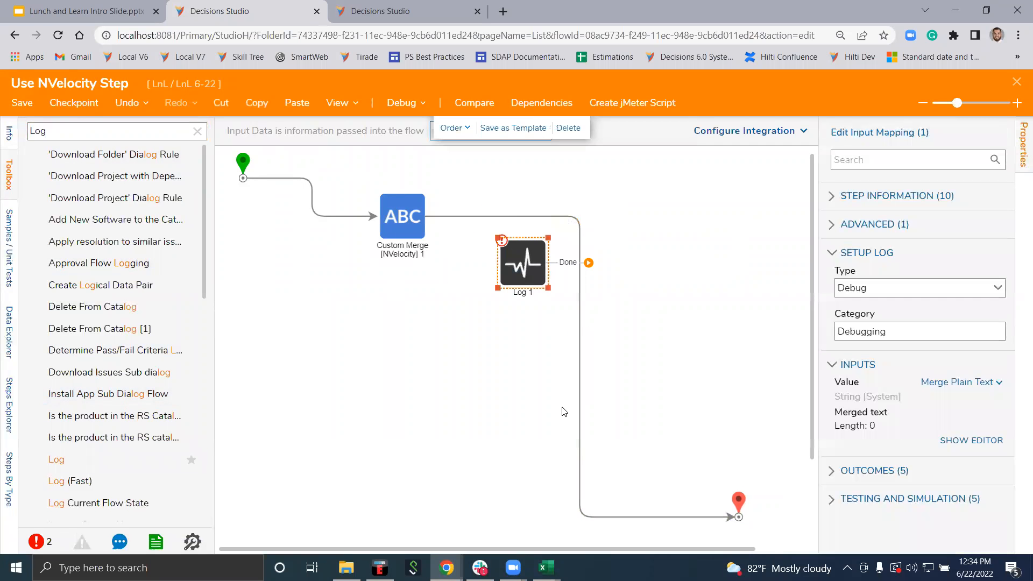
left_click(583, 337)
left_click_drag(468, 216, 738, 503)
left_click_drag(535, 285, 545, 309)
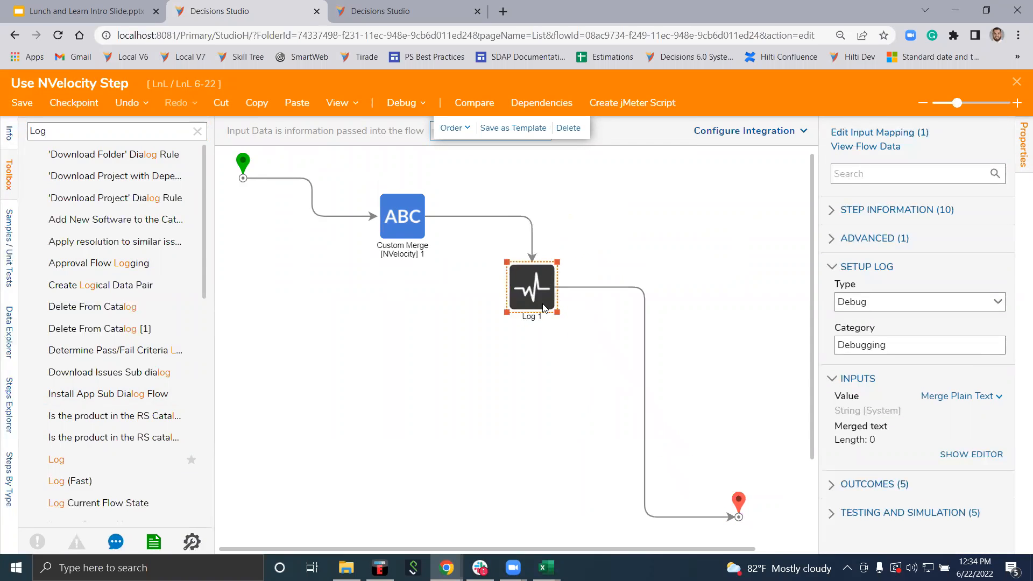
Set the Log step's type to Error and its category to "LnL Test"
left_click(996, 303)
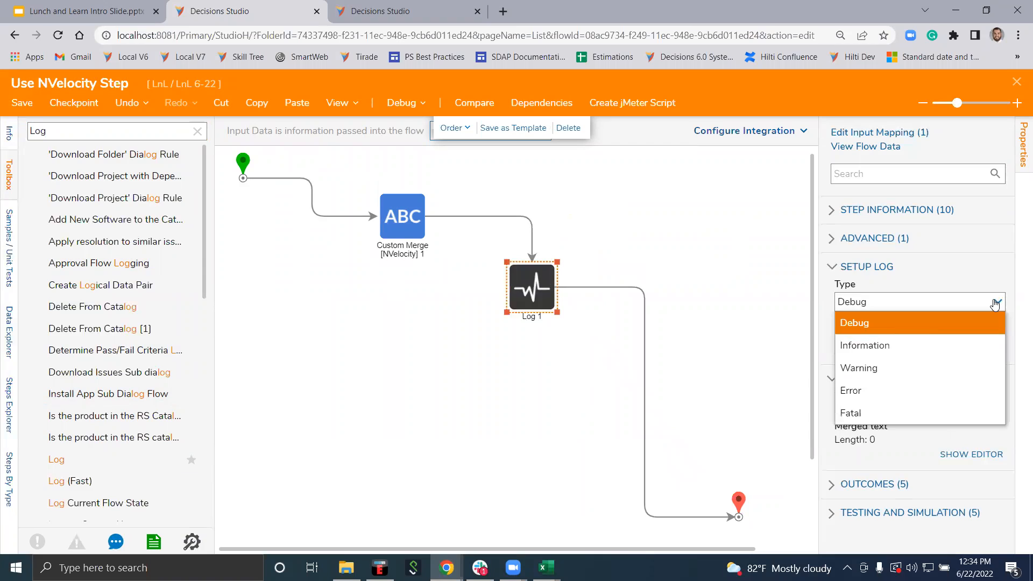
left_click(908, 390)
double_click(914, 351)
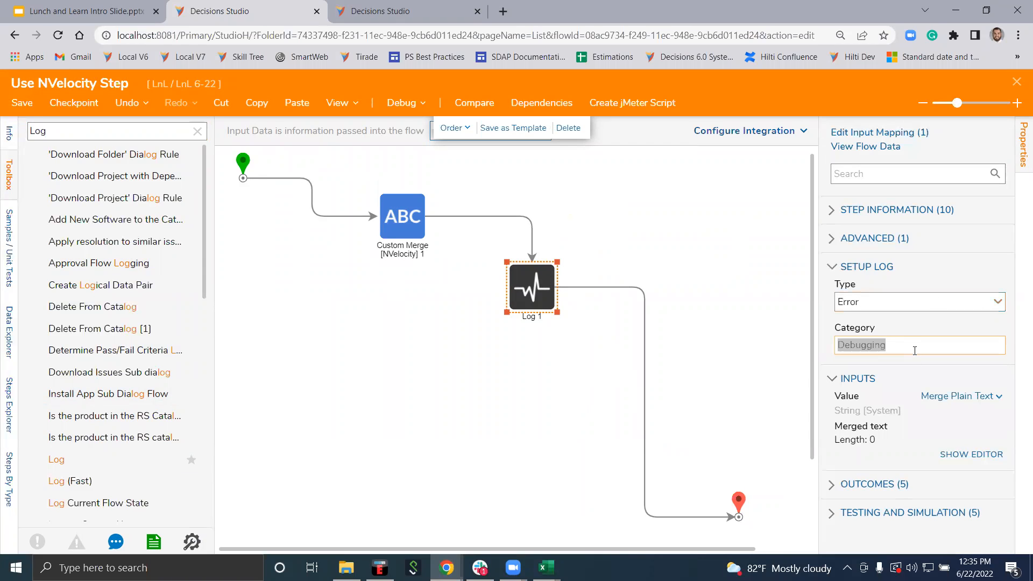
type("LnL Test")
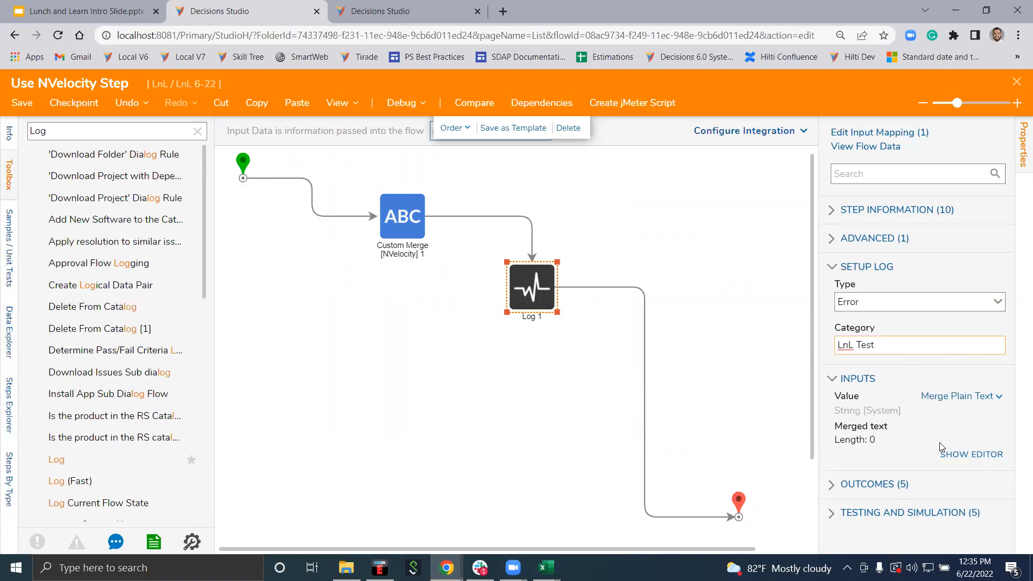
Compose the Log step's merged text as "Value from NVelovity Step:" followed by the Merged String variable, and save it
left_click(968, 454)
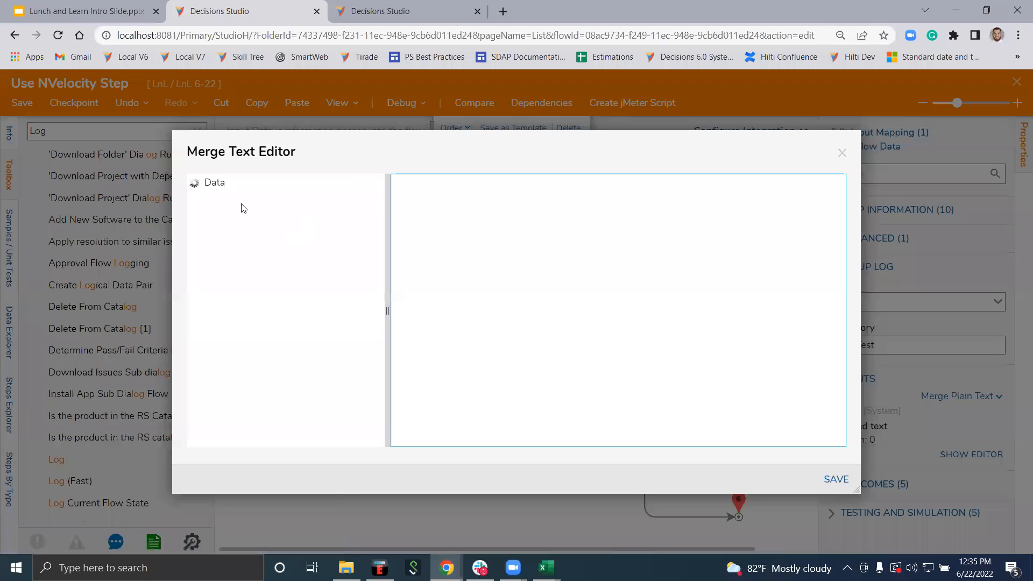
left_click(364, 309)
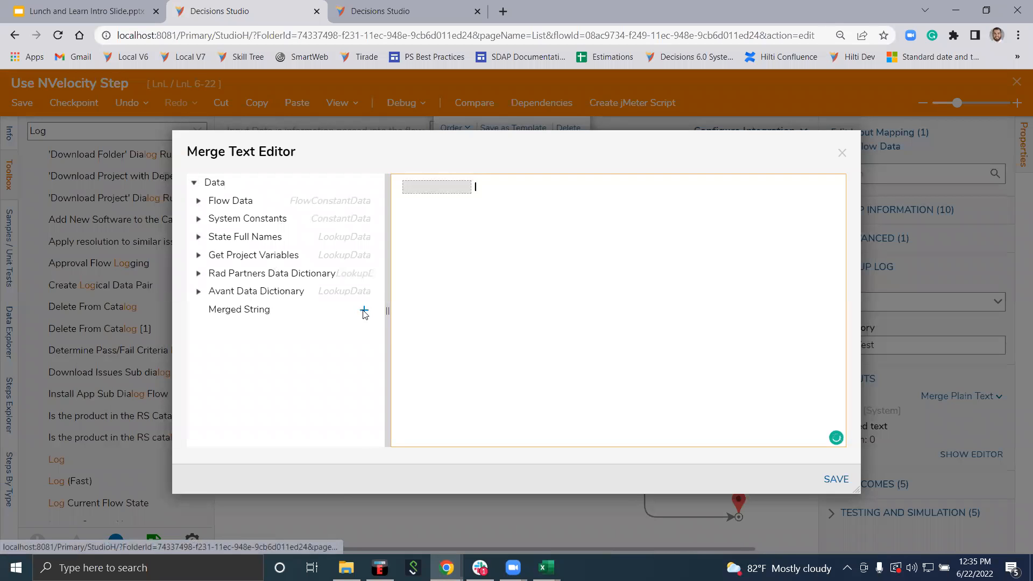
key("BackSpace")
type("V")
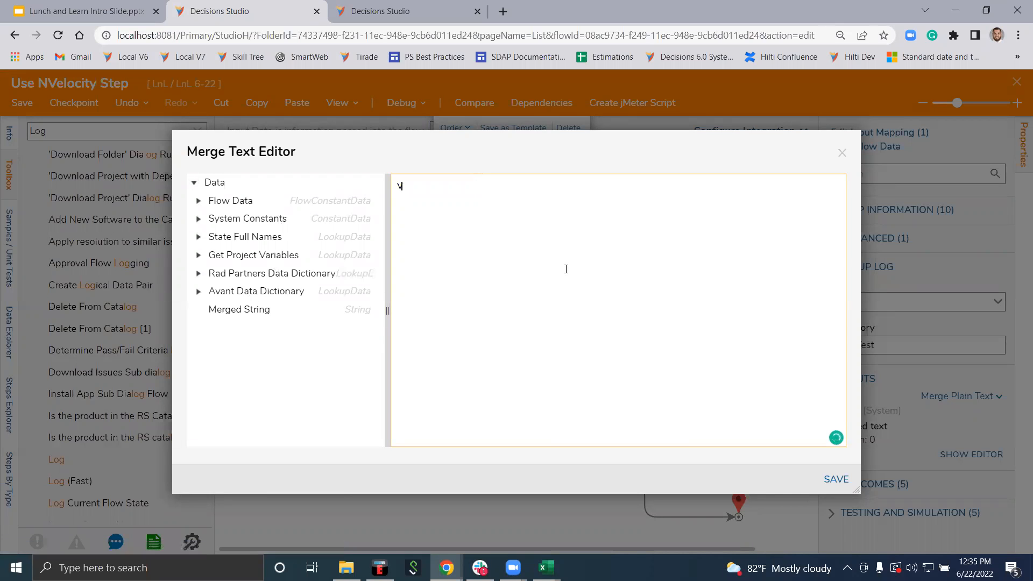
type("alue forom NVelovity S")
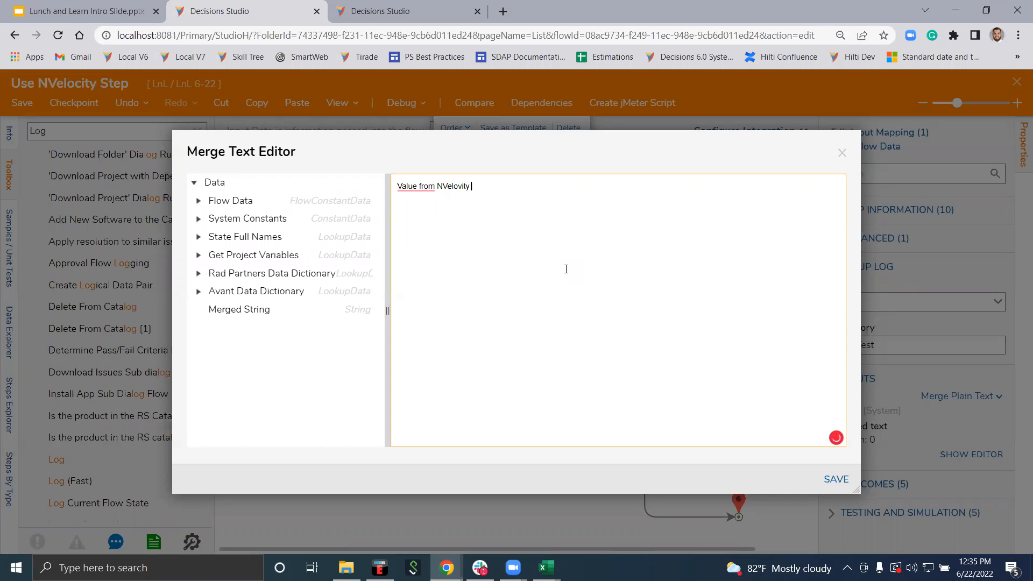
type("tep:")
left_click(362, 310)
left_click(849, 484)
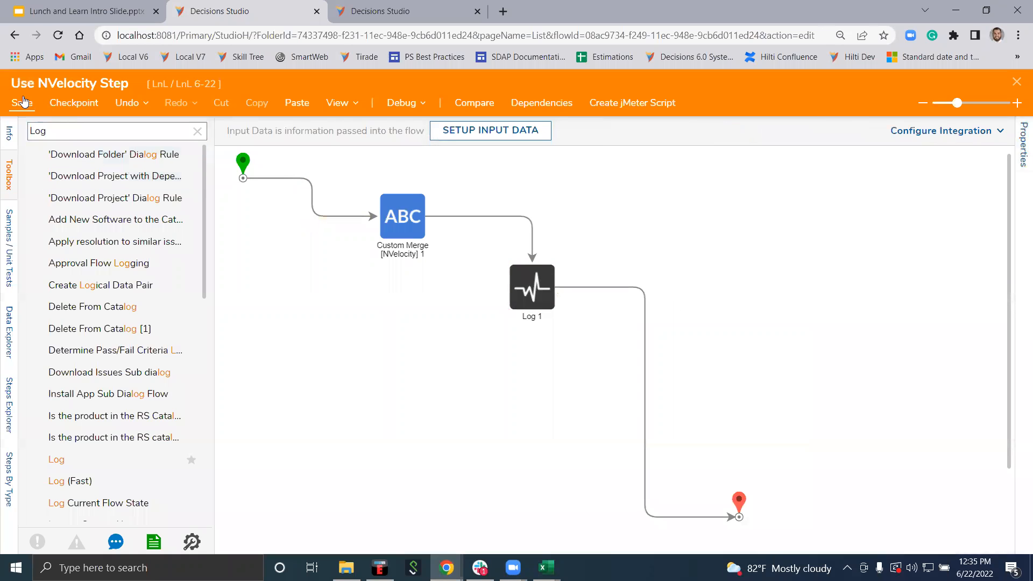
Save the Use NVelocity Step flow and run it in the debugger
key("ctrl+s")
left_click(681, 373)
left_click(410, 102)
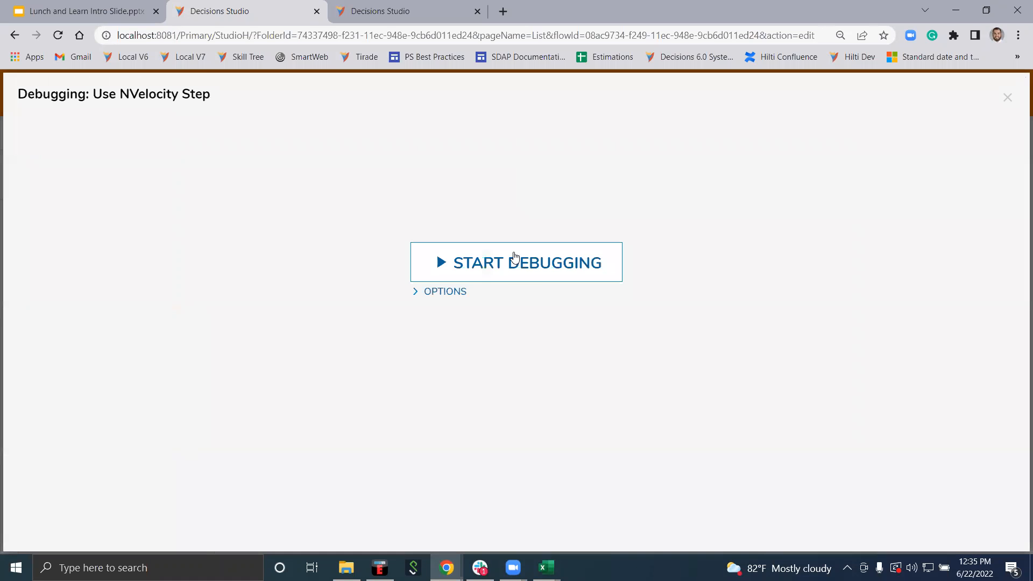
left_click(515, 257)
In the other Studio browser tab, open the Logging folder under System > Administration > System Tools and check the newest server log entry
left_click(411, 15)
scroll(74, 506, "down", 10)
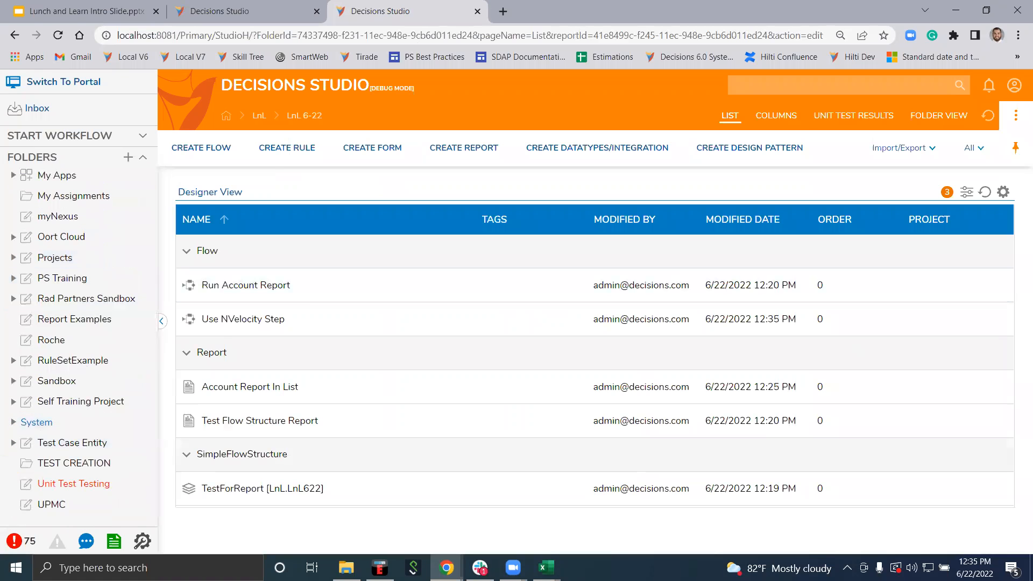
left_click(12, 422)
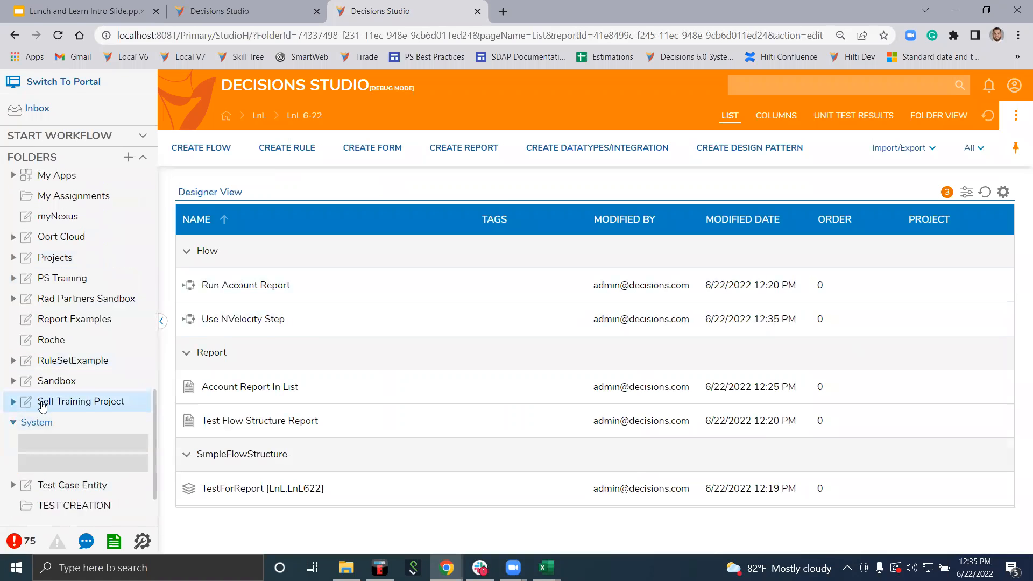
scroll(43, 409, "down", 1)
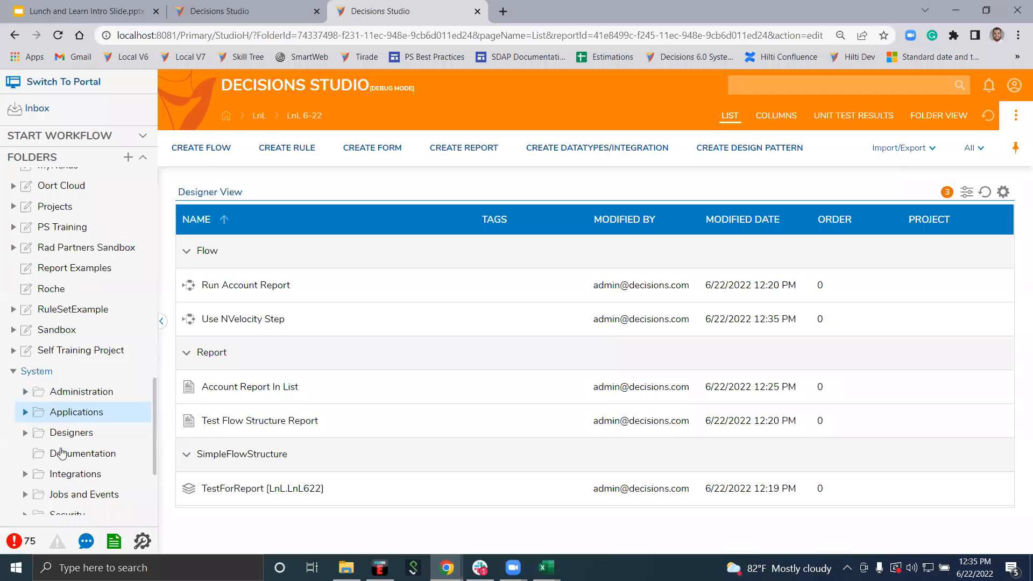
scroll(43, 431, "down", 5)
left_click(26, 422)
scroll(53, 424, "down", 5)
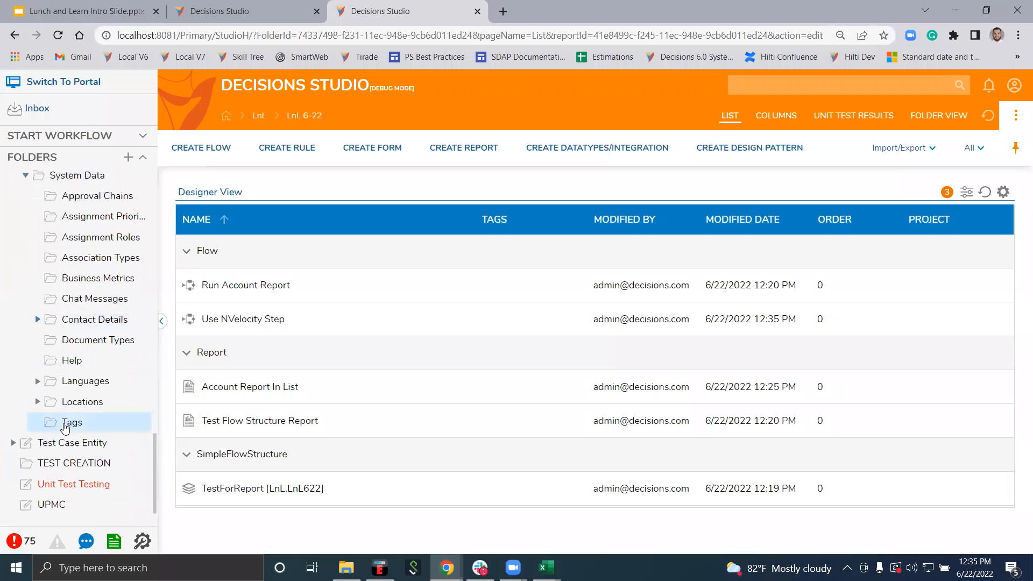
scroll(44, 226, "up", 3)
scroll(42, 249, "up", 2)
left_click(25, 211)
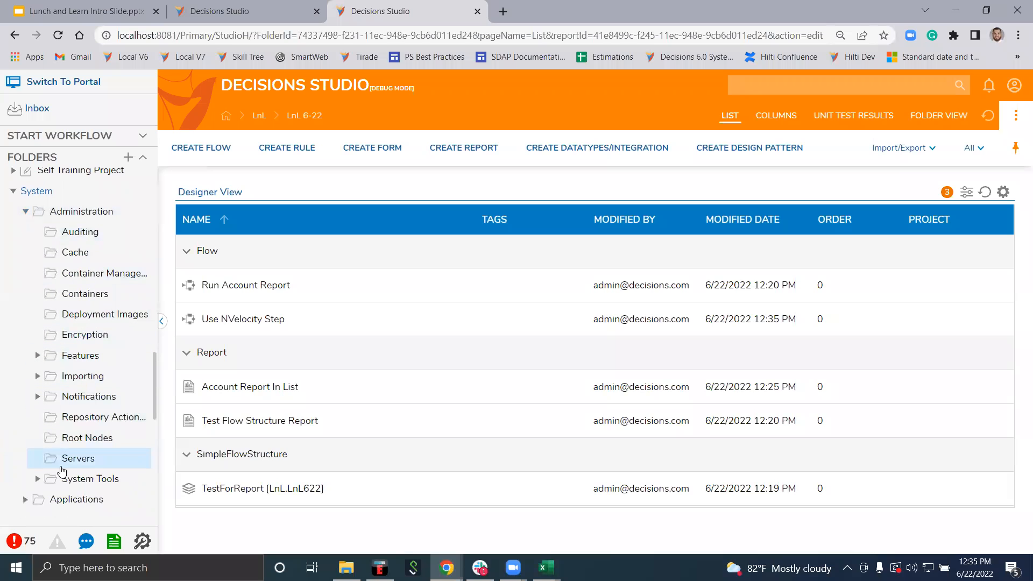
left_click(37, 478)
scroll(97, 425, "down", 3)
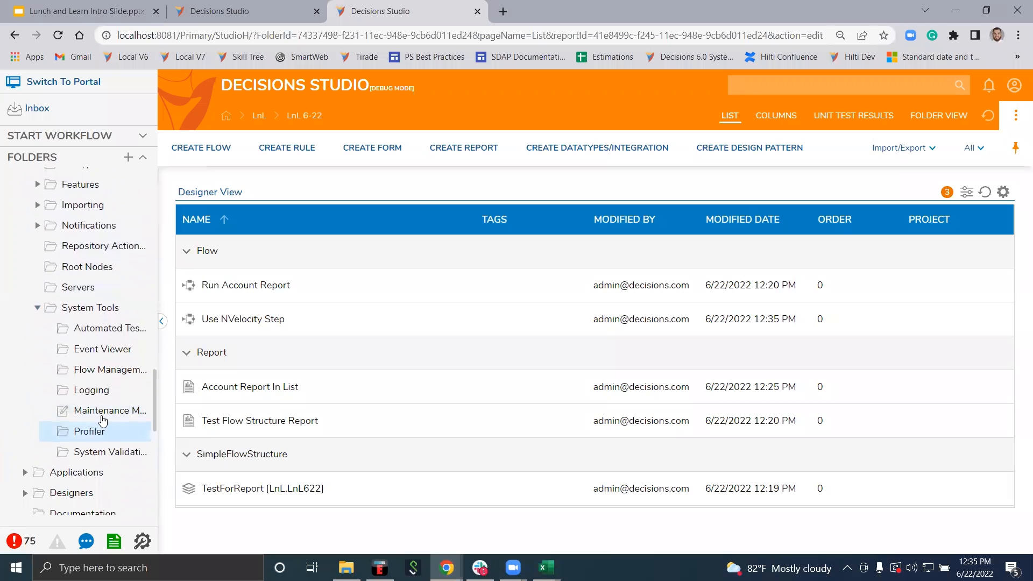
left_click(92, 388)
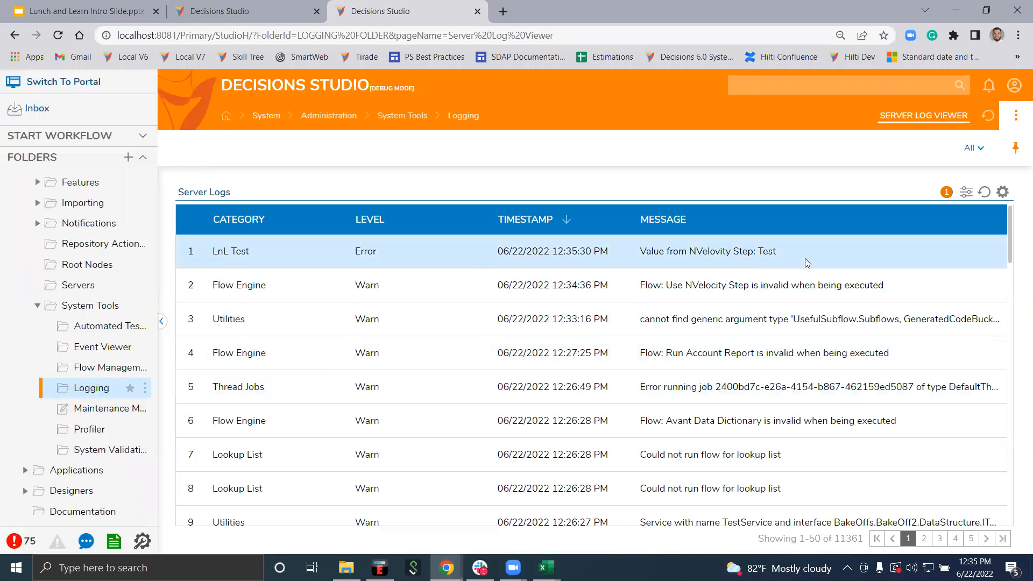
left_click(807, 263)
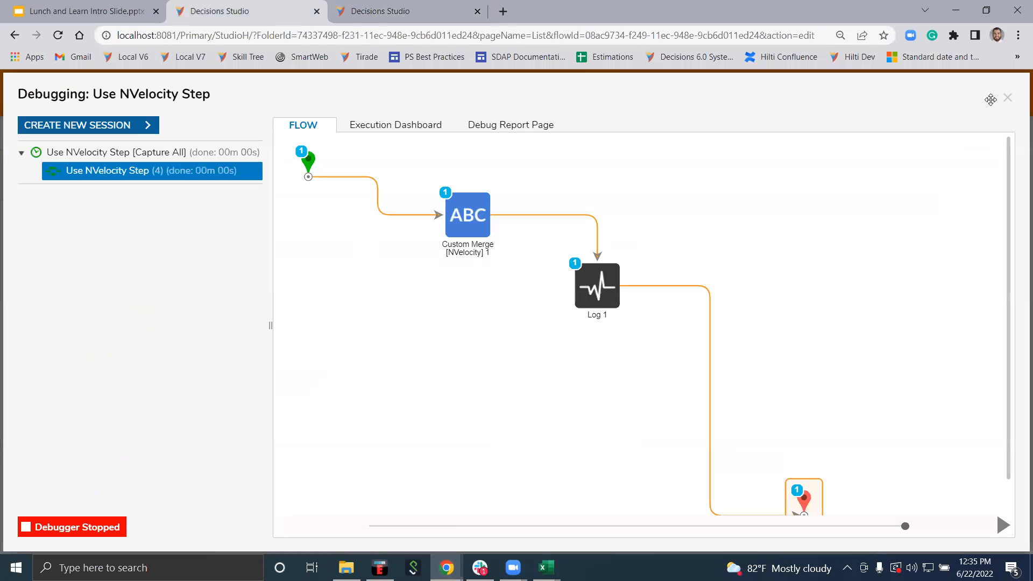
Return to the Run Account Report flow, insert a Start Linked Flow Async step after the start step, and link it to the end step
left_click(1007, 98)
left_click(1015, 83)
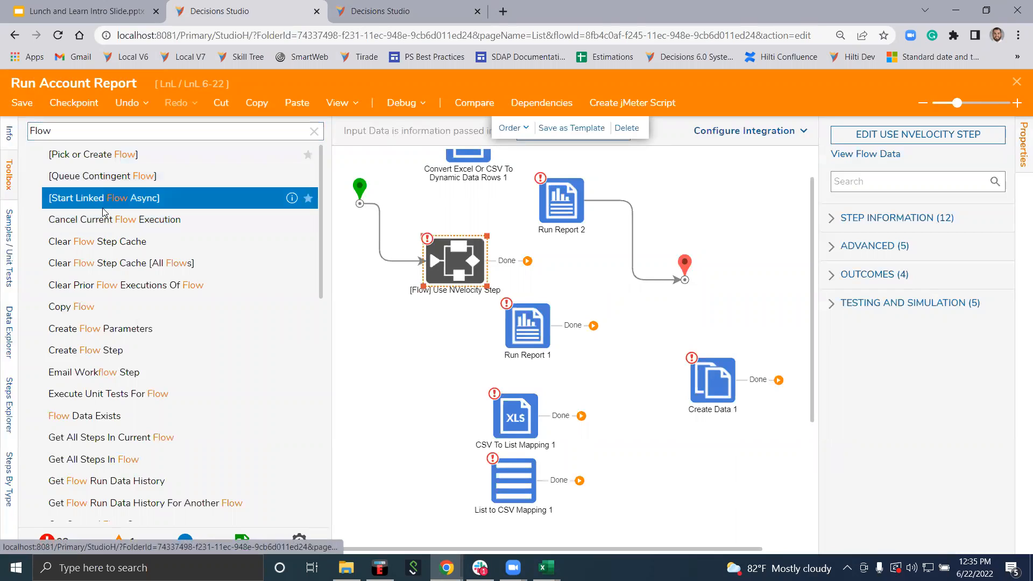
triple_click(105, 130)
type("Async")
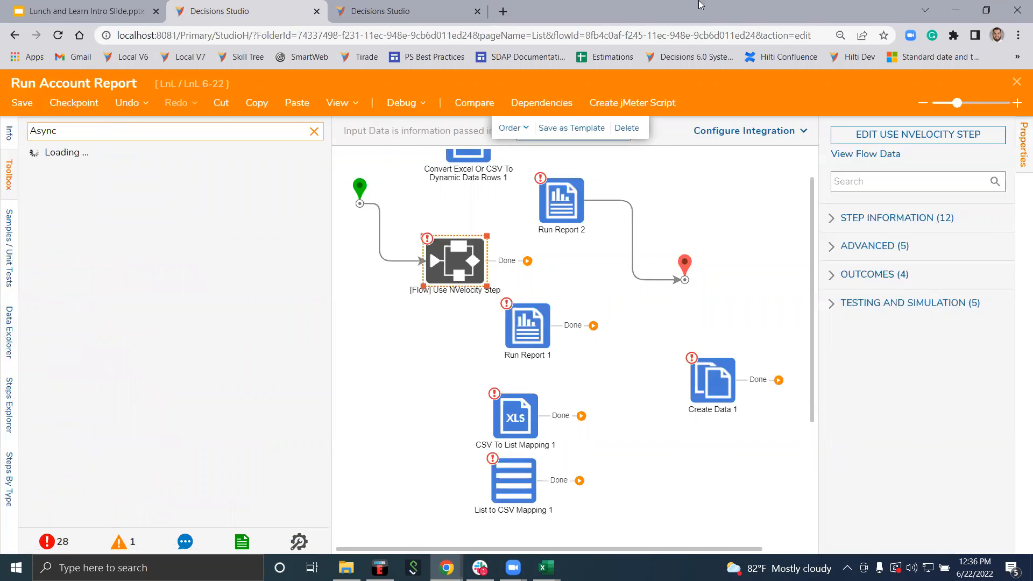
left_click_drag(364, 217, 384, 354)
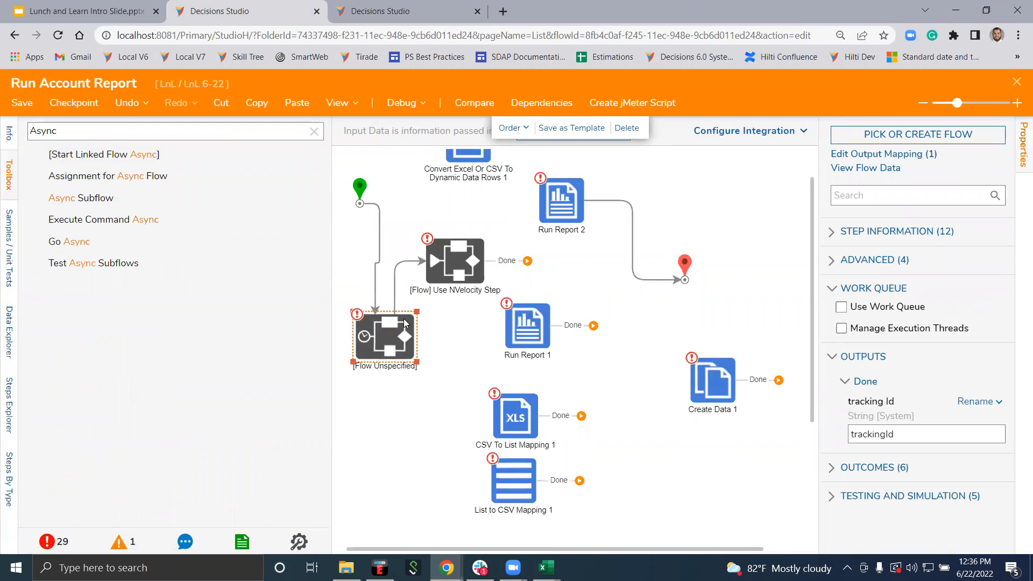
left_click(422, 262)
left_click_drag(423, 262, 683, 281)
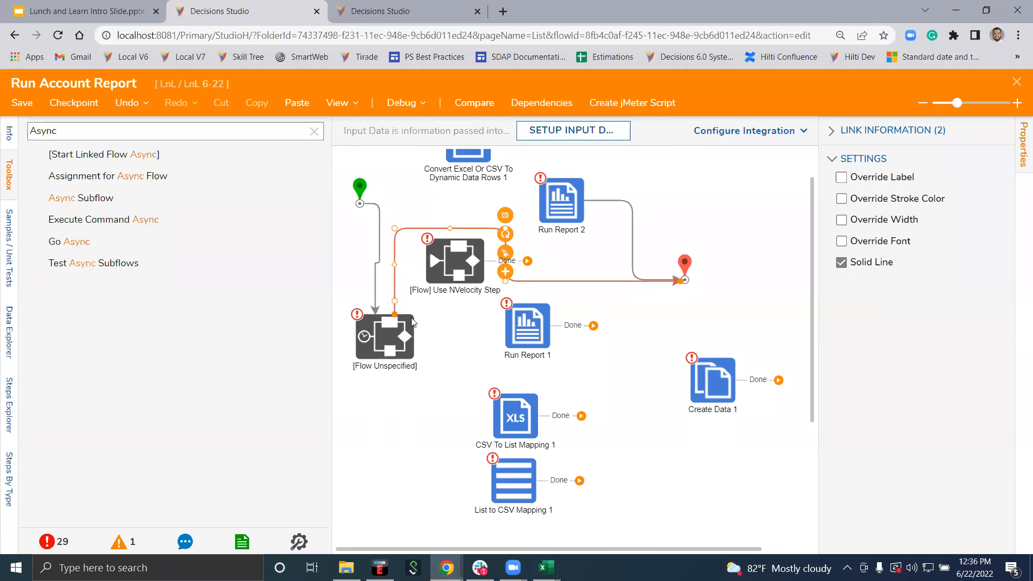
Assign the existing Use NVelocity Step flow, from the recent flows, to the new asynchronous linked flow step
left_click(411, 324)
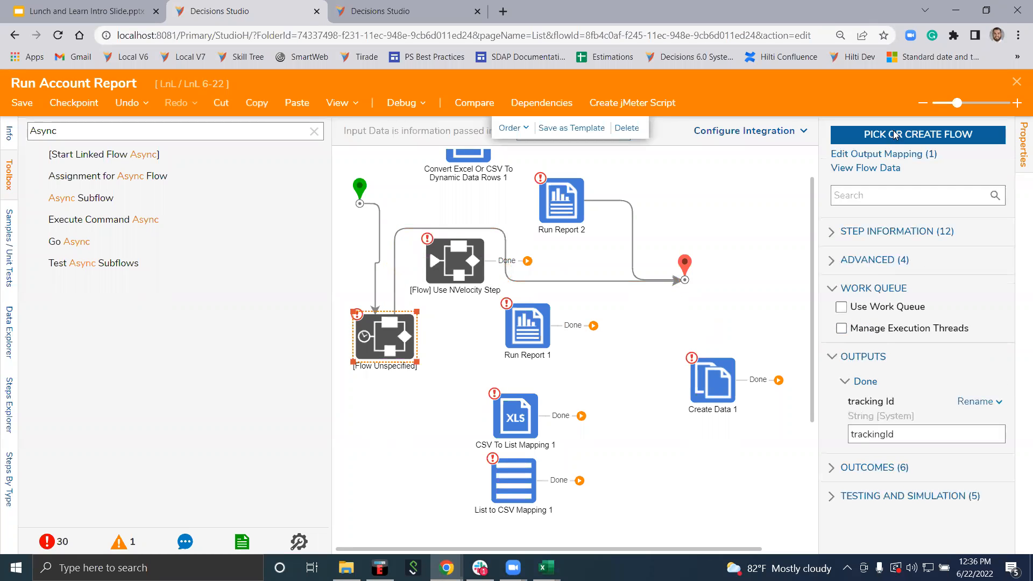
left_click(895, 134)
left_click(646, 397)
left_click(438, 123)
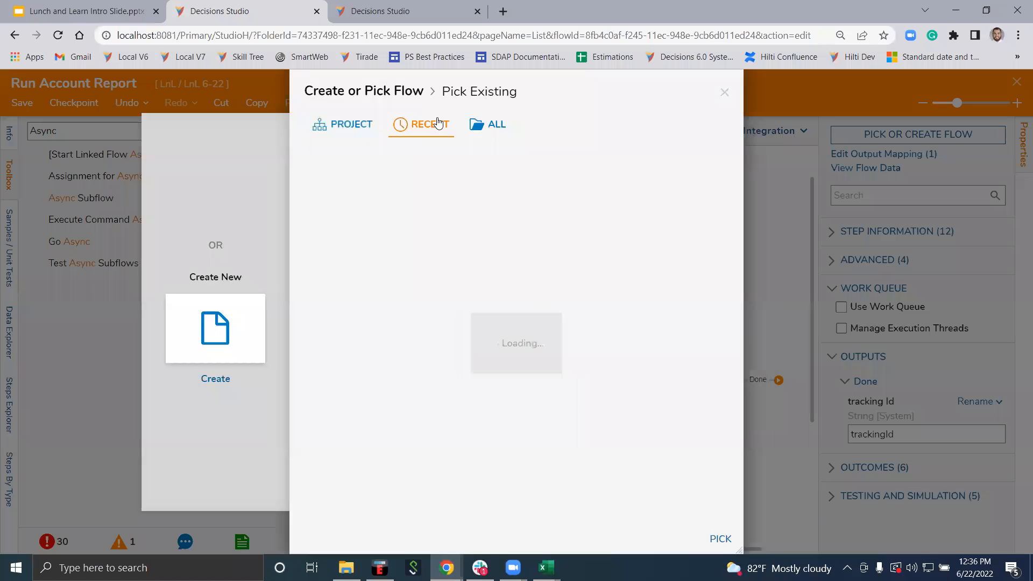
left_click(392, 203)
left_click(719, 539)
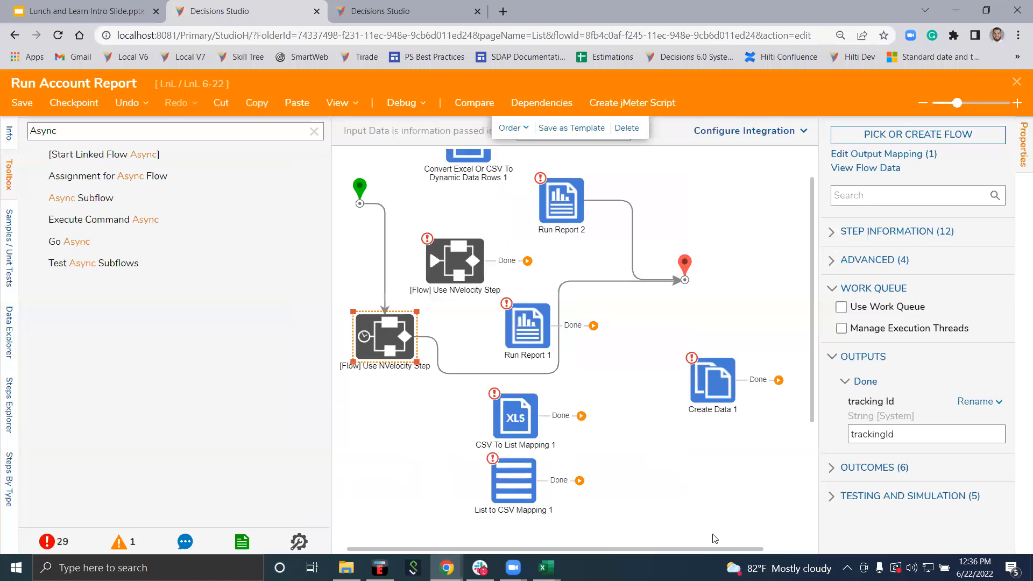
Run the Run Account Report flow in the debugger
left_click(715, 509)
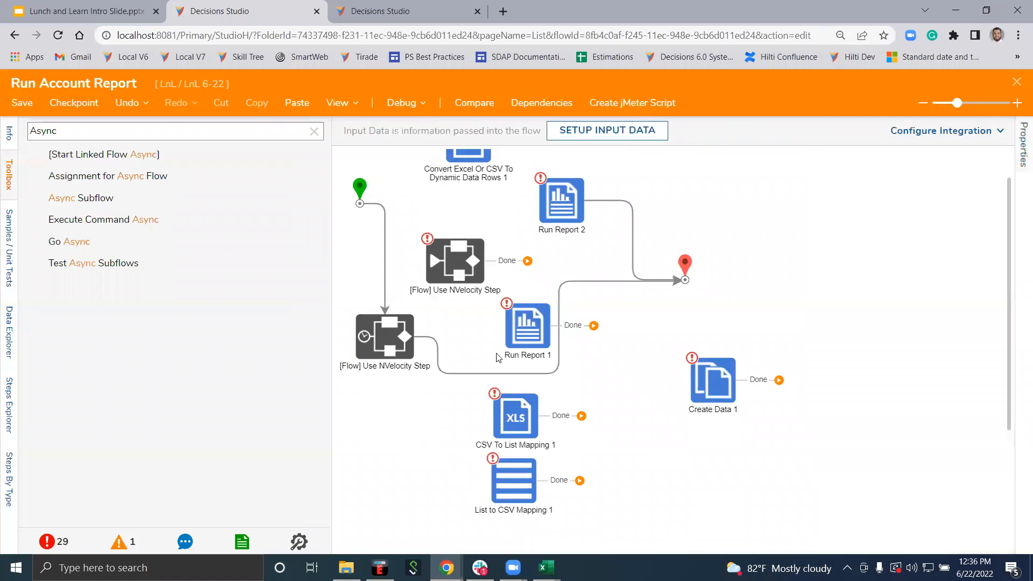
left_click(399, 103)
left_click(501, 259)
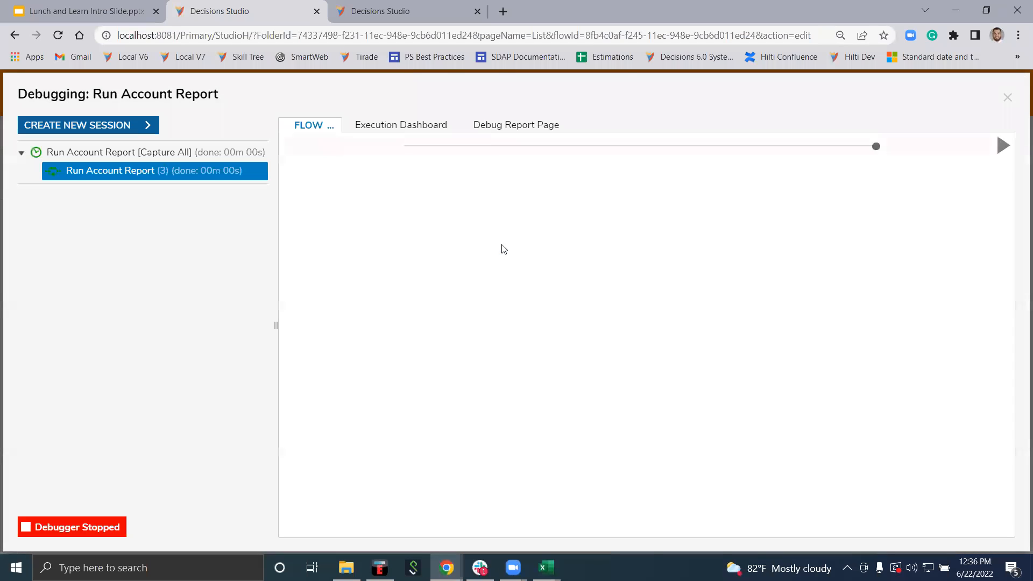
Refresh the server logs in the other Studio tab, view the newest LnL Test entry's details, and return to the log list
left_click(364, 4)
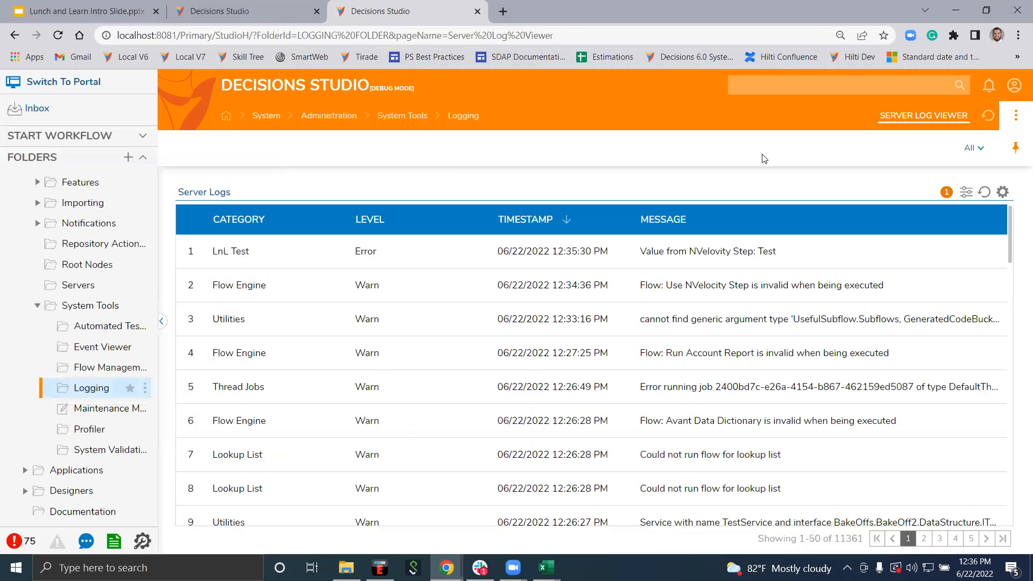
left_click(984, 192)
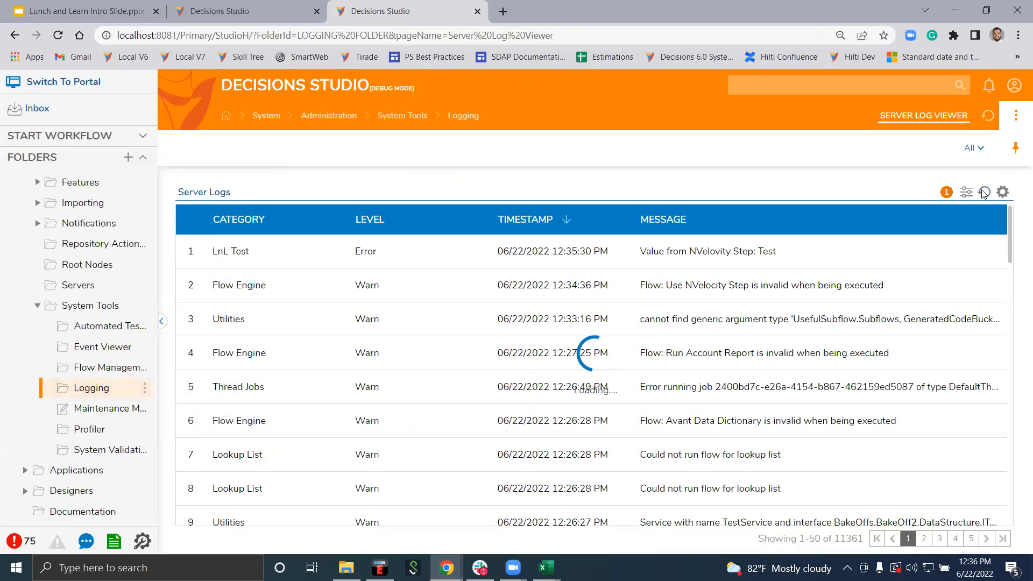
left_click(848, 240)
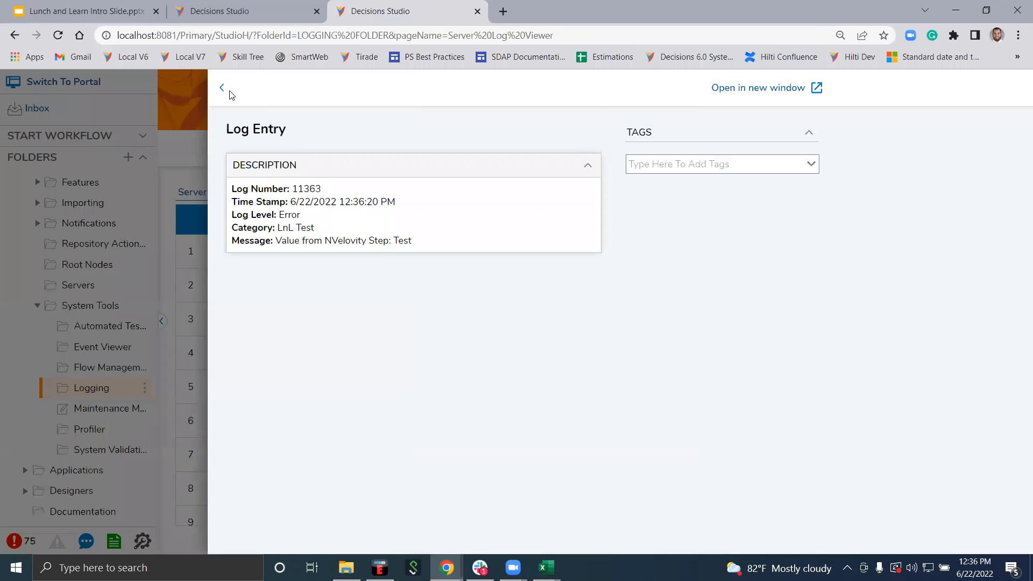
left_click(221, 87)
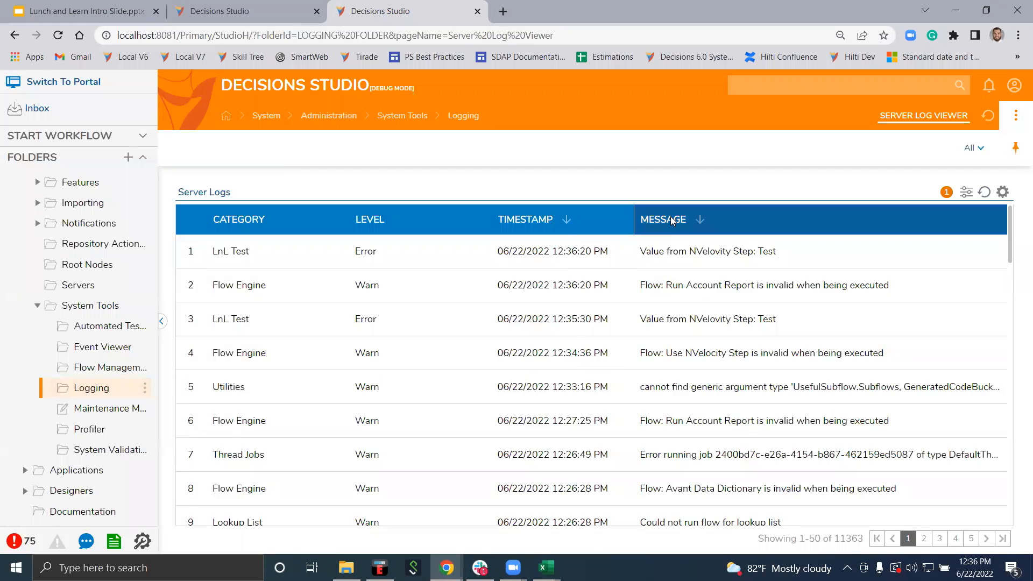